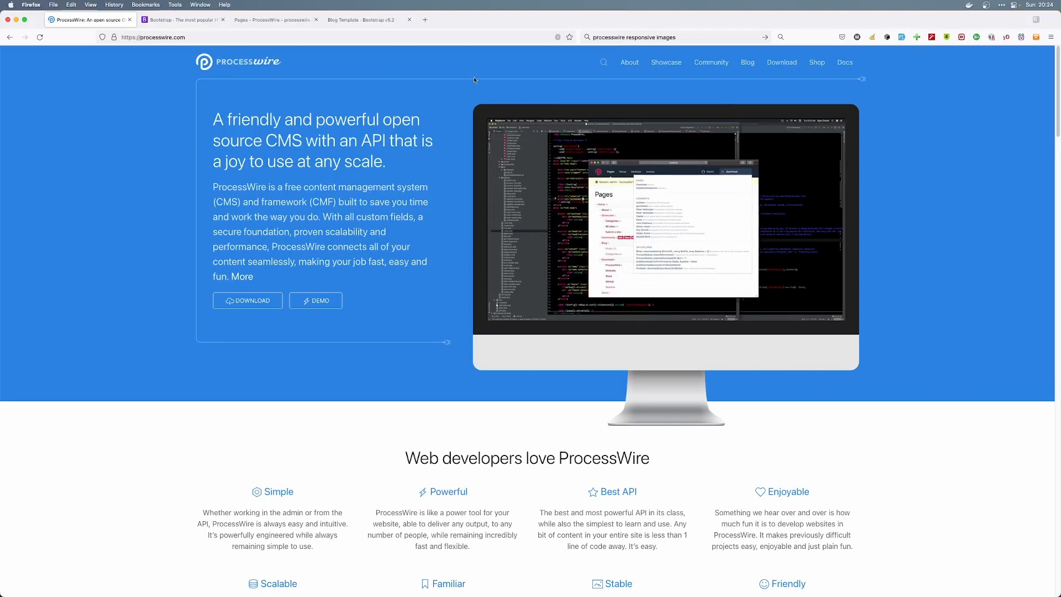
- Search the ProcessWire modules directory for "helper" and open the HelperFieldLinks module page
mouse_move(768, 62)
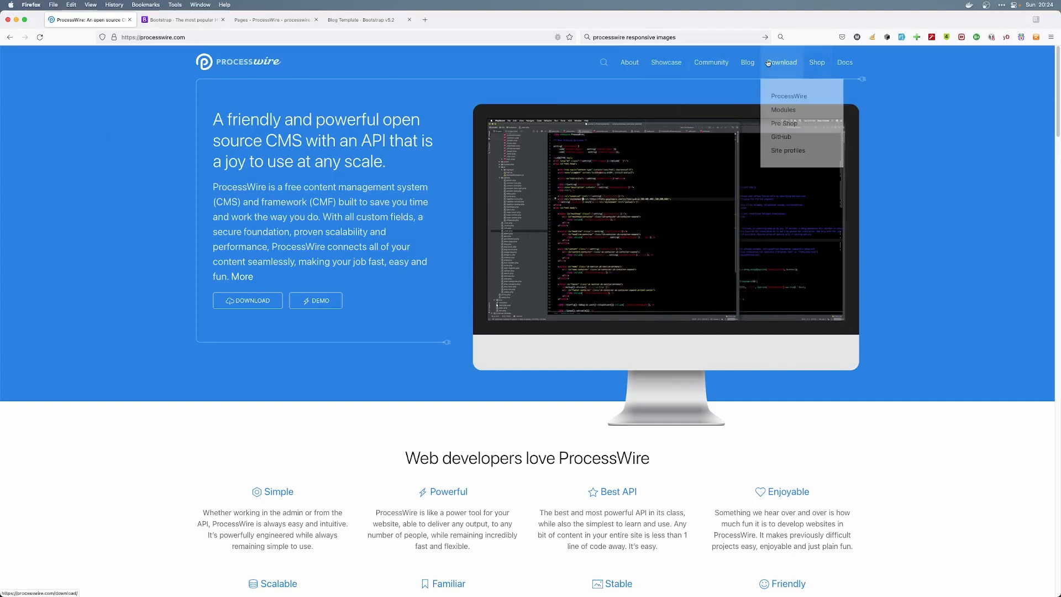
left_click(783, 110)
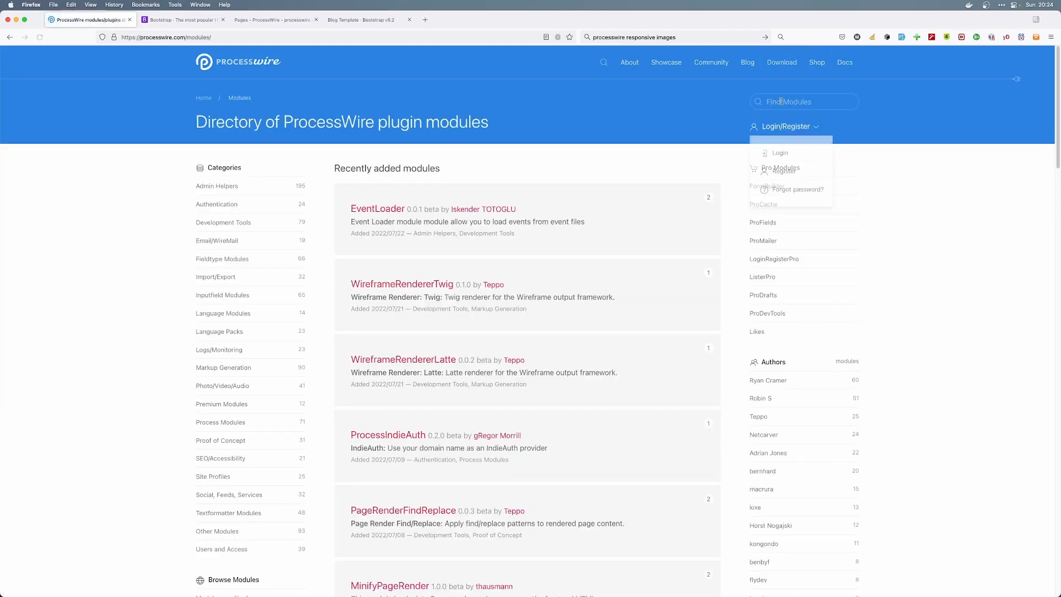
left_click(772, 105)
type("help")
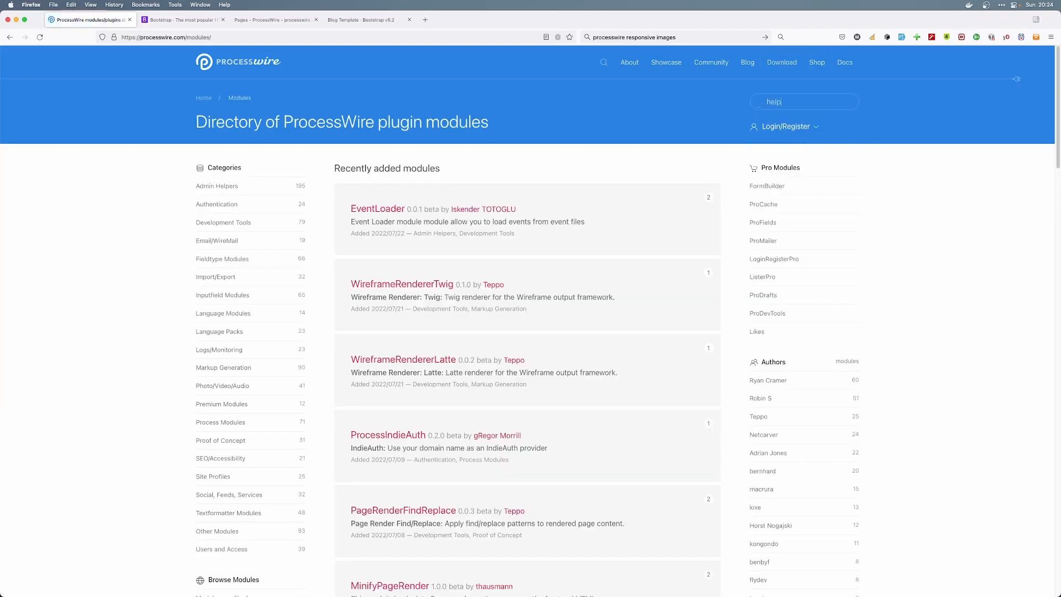
type("er")
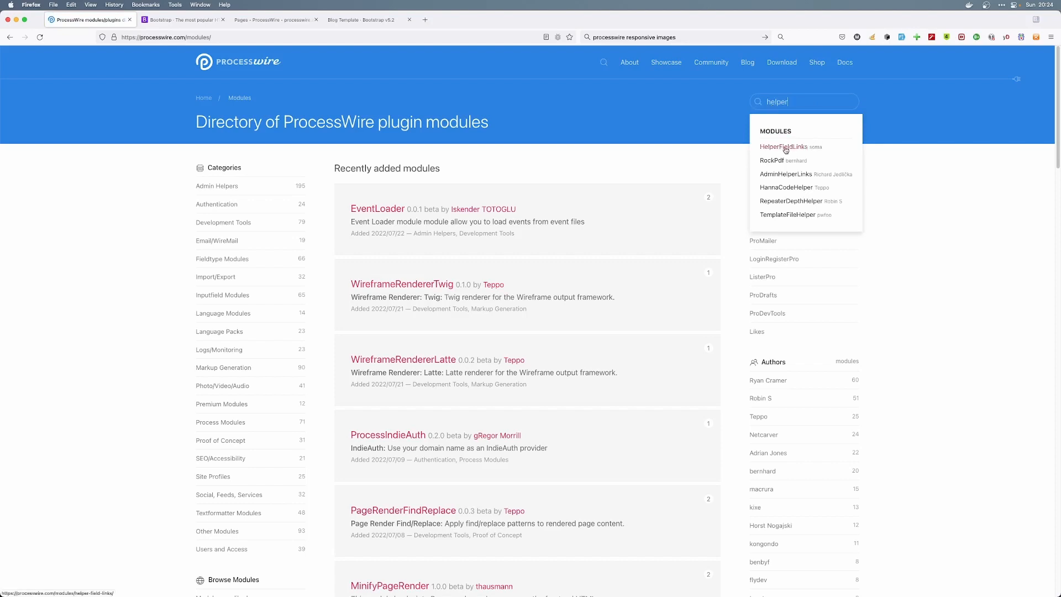
left_click(796, 149)
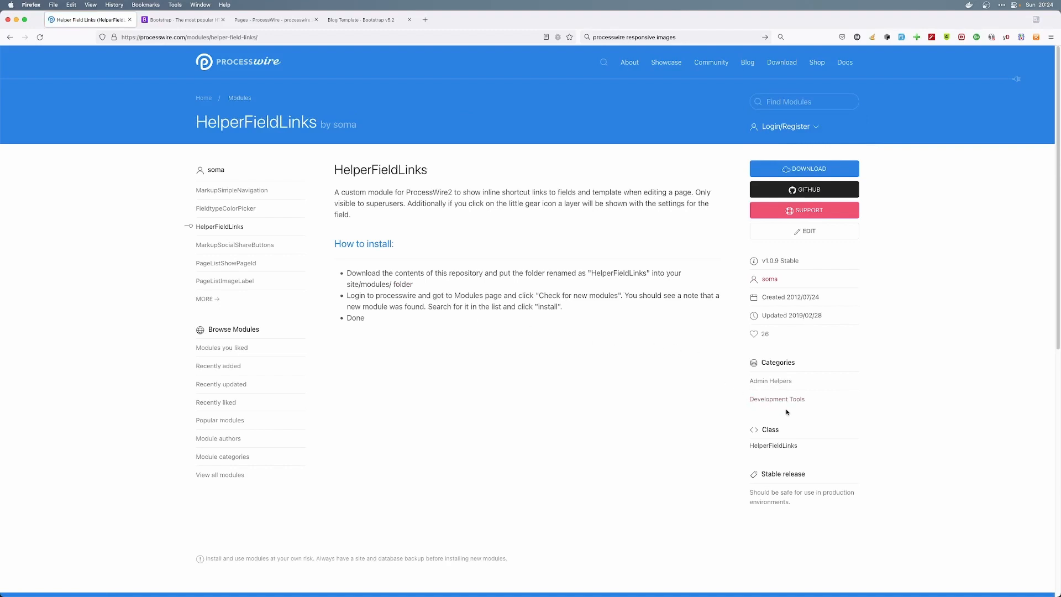
- Copy the module's class name HelperFieldLinks and switch to the ProcessWire admin site
double_click(769, 445)
key("super+c")
left_click(262, 21)
mouse_move(292, 68)
mouse_move(300, 88)
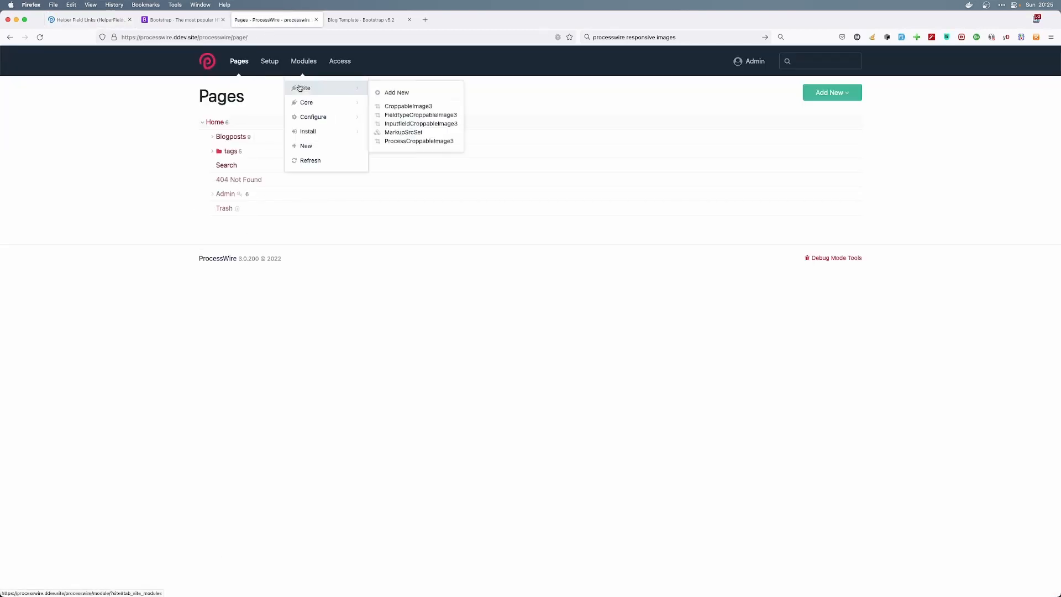
- Open the blogpost template from the admin's list of templates
left_click(265, 89)
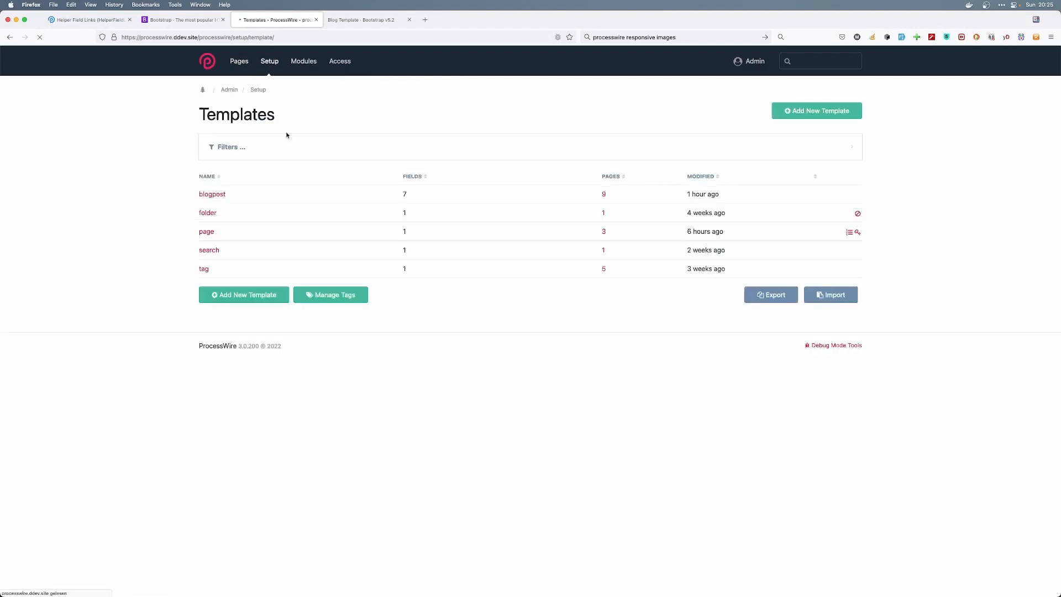
left_click(212, 196)
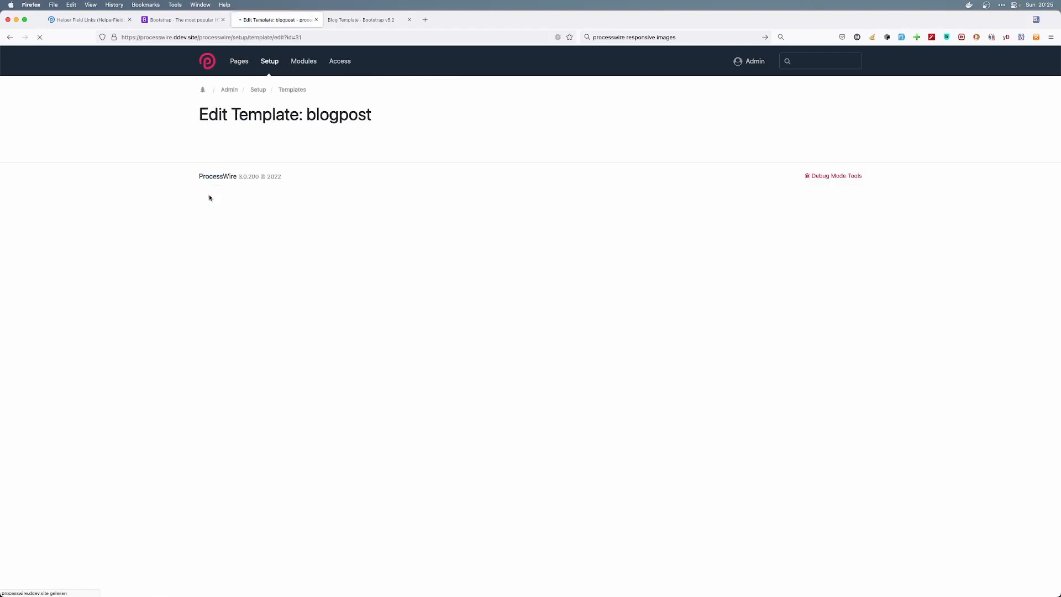
- Open the blog post "Unser erster Post" for editing and review its content fields and template setting
mouse_move(239, 62)
left_click(238, 88)
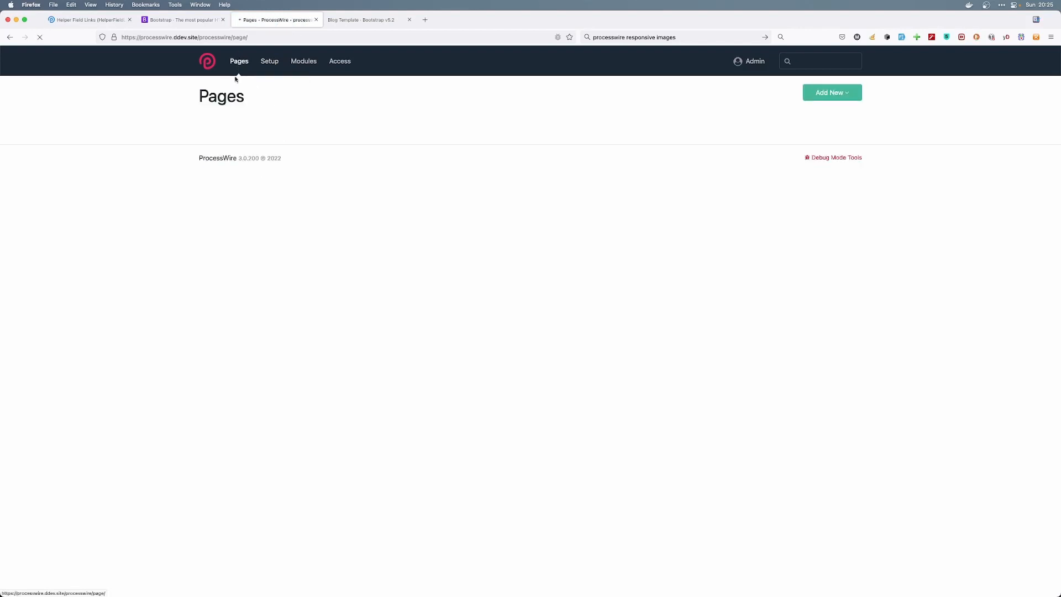
left_click(233, 139)
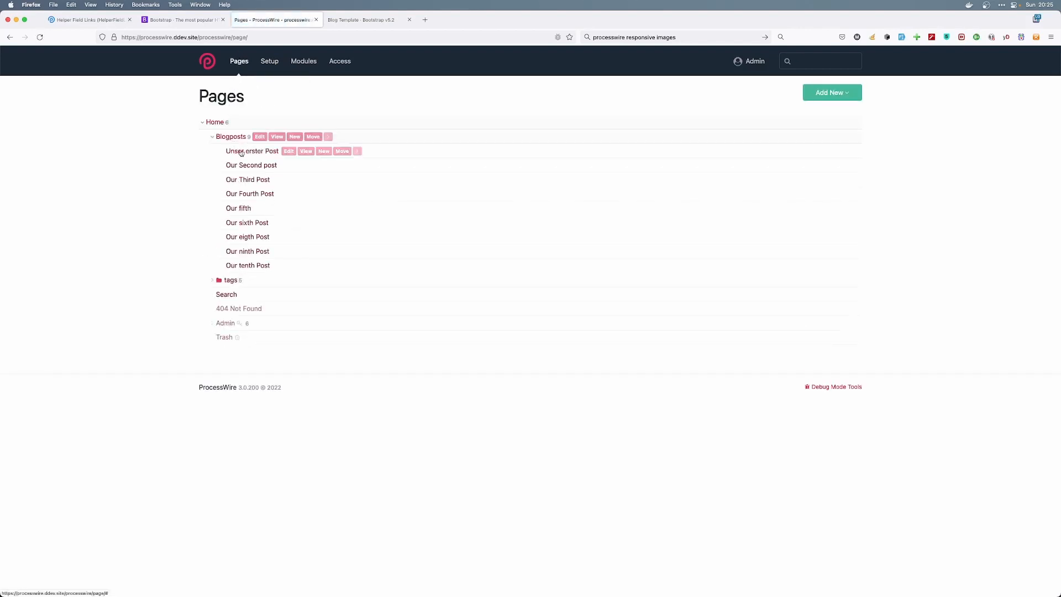
left_click(289, 155)
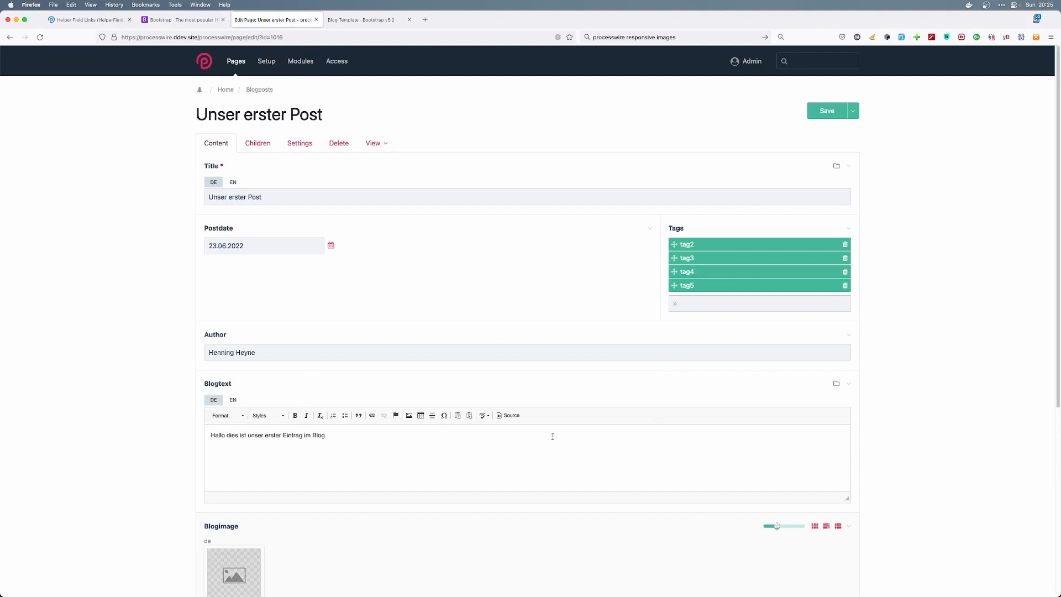
scroll(287, 512, "down", 5)
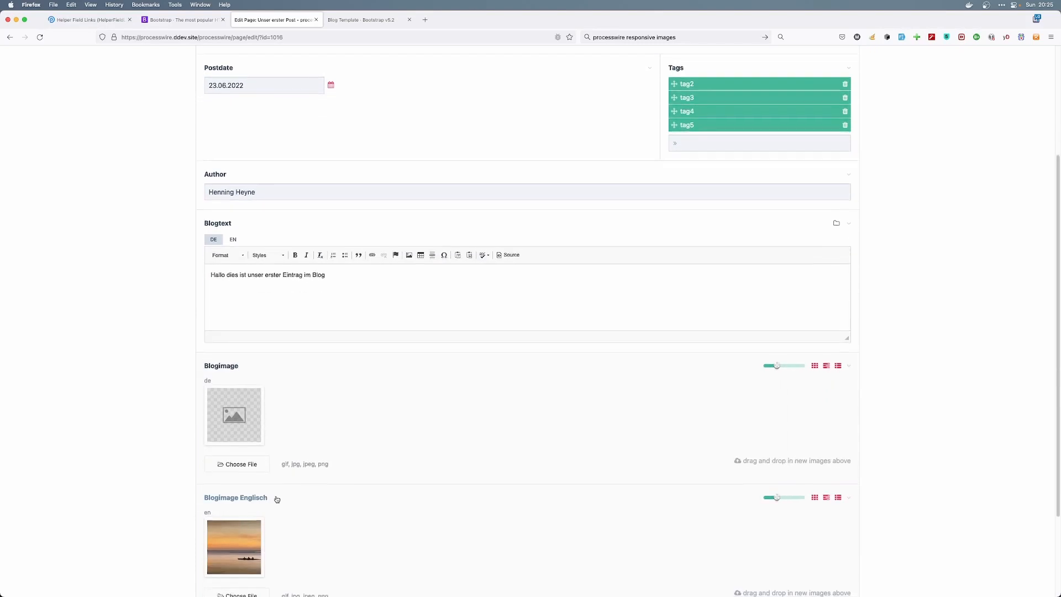
scroll(479, 422, "up", 10)
left_click(305, 110)
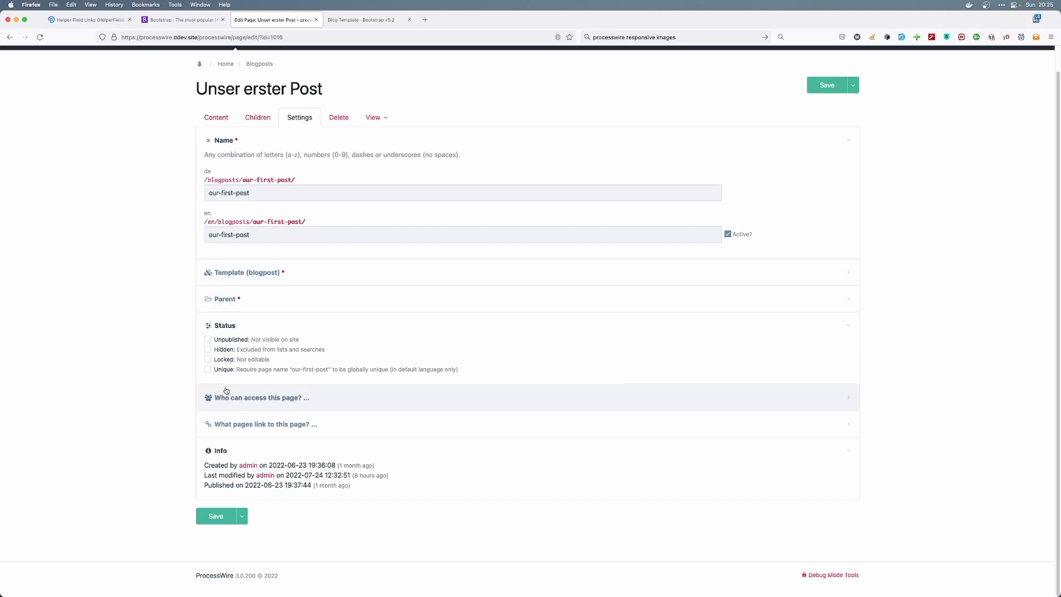
left_click(250, 276)
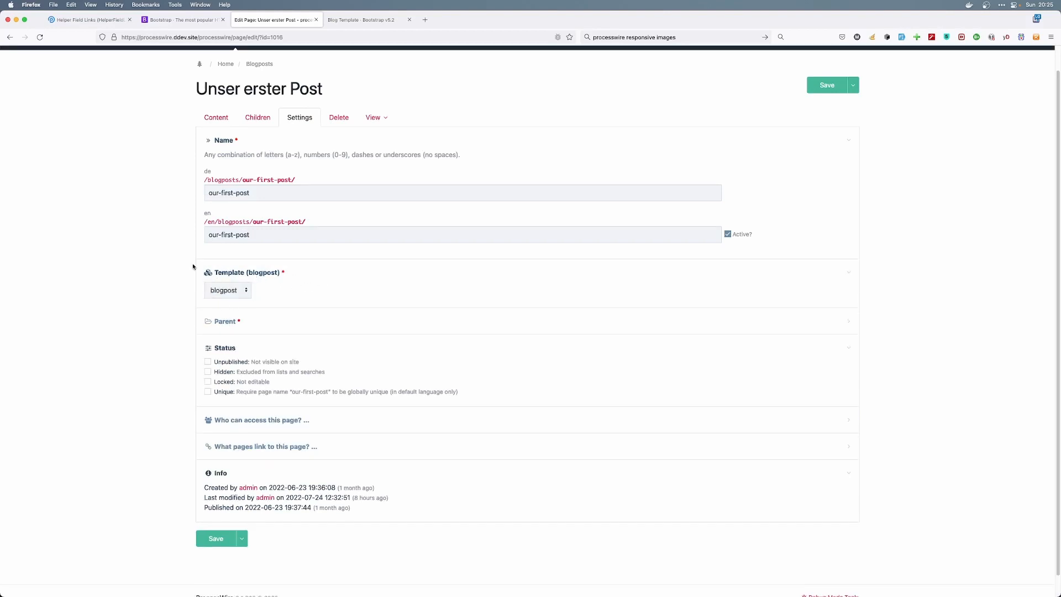
- Add the HelperFieldLinks module from the directory by its copied class name, downloading and installing it
left_click(226, 65)
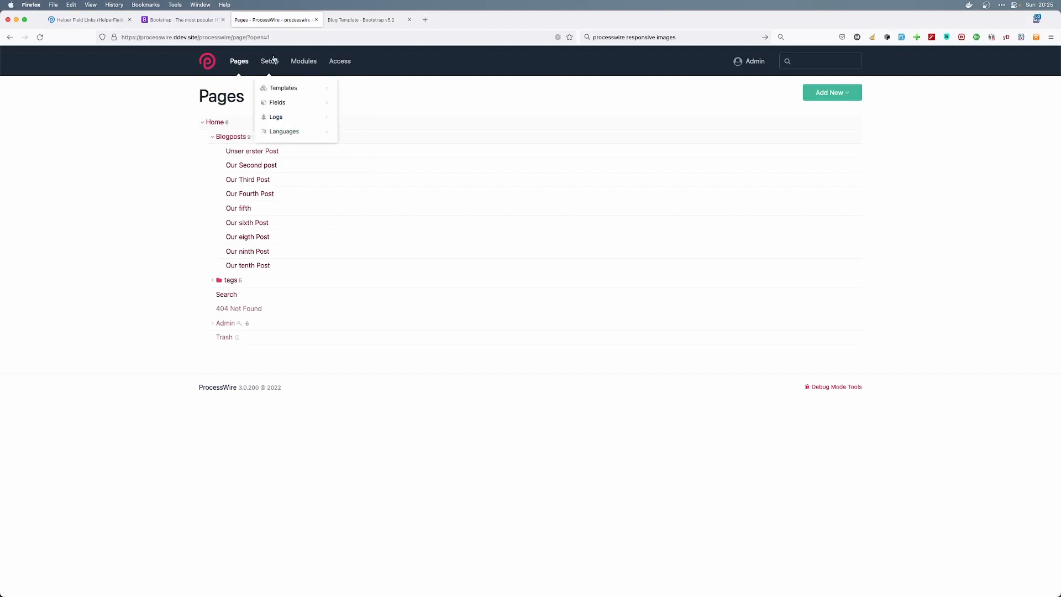
mouse_move(303, 62)
mouse_move(304, 88)
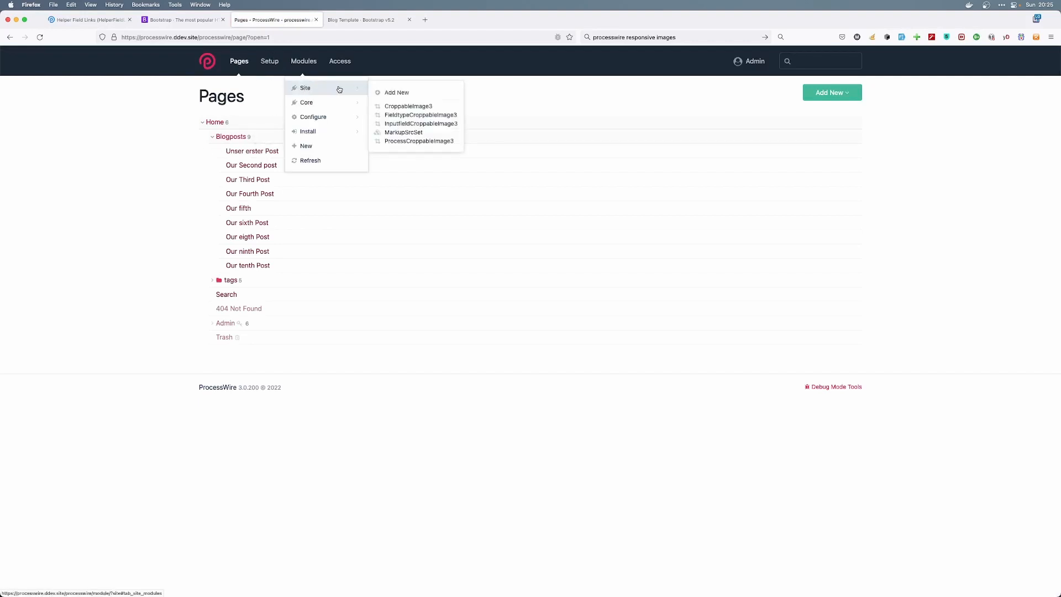
left_click(384, 92)
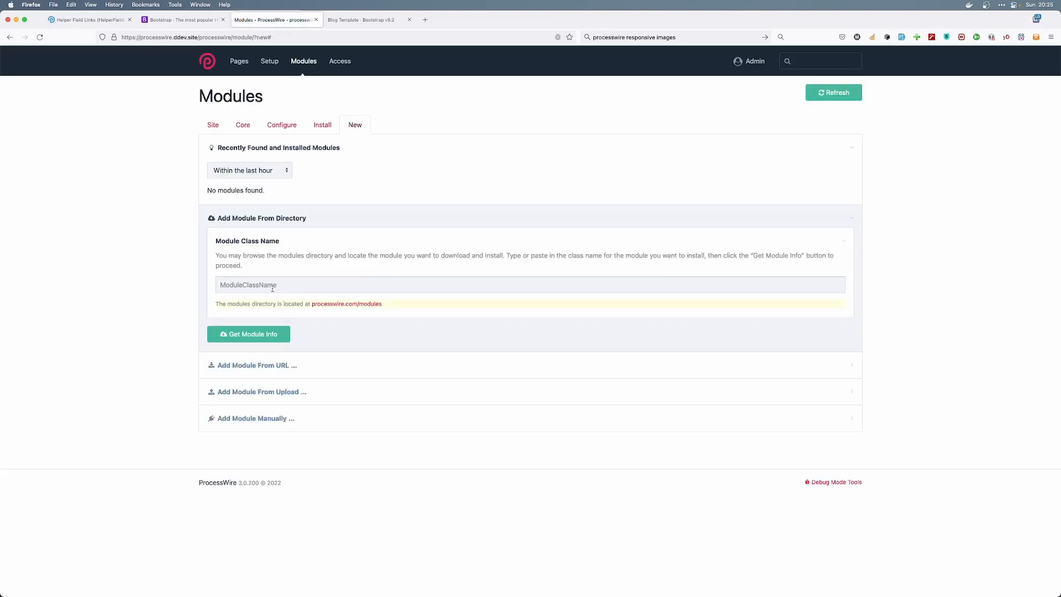
right_click(266, 285)
left_click(278, 329)
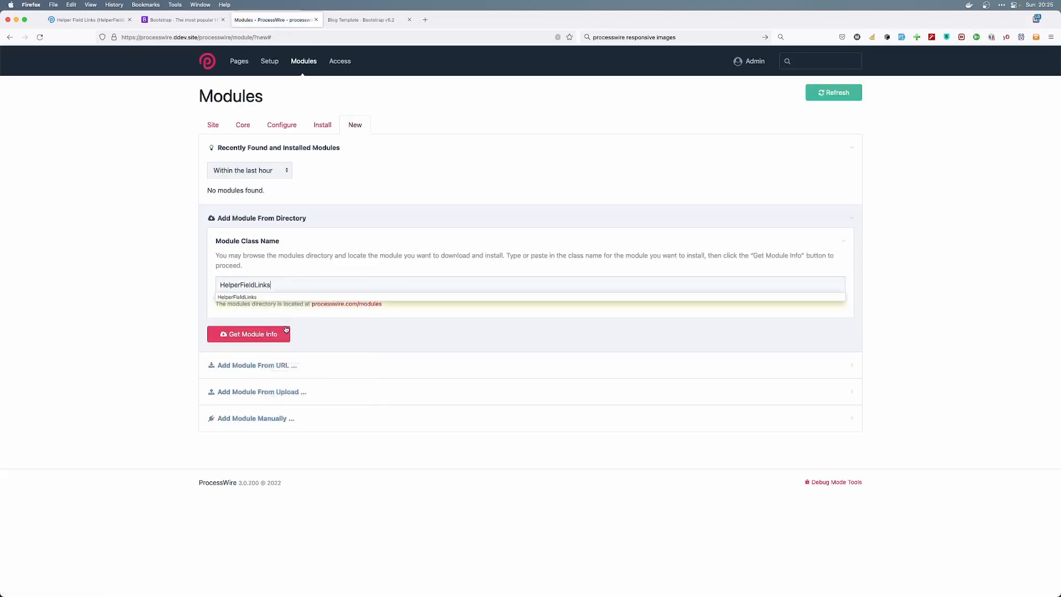
left_click(221, 335)
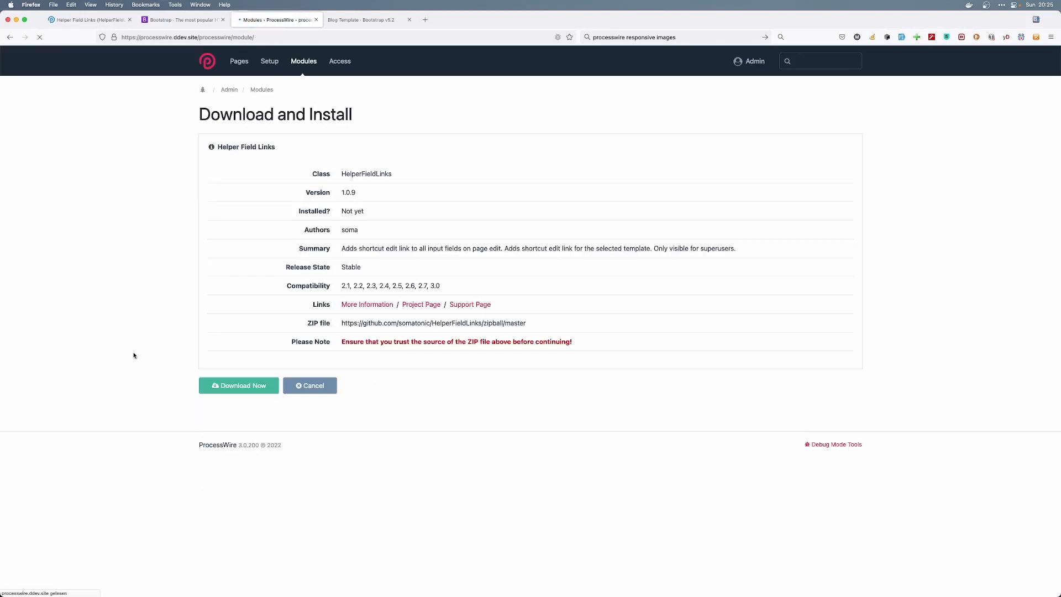
left_click(241, 386)
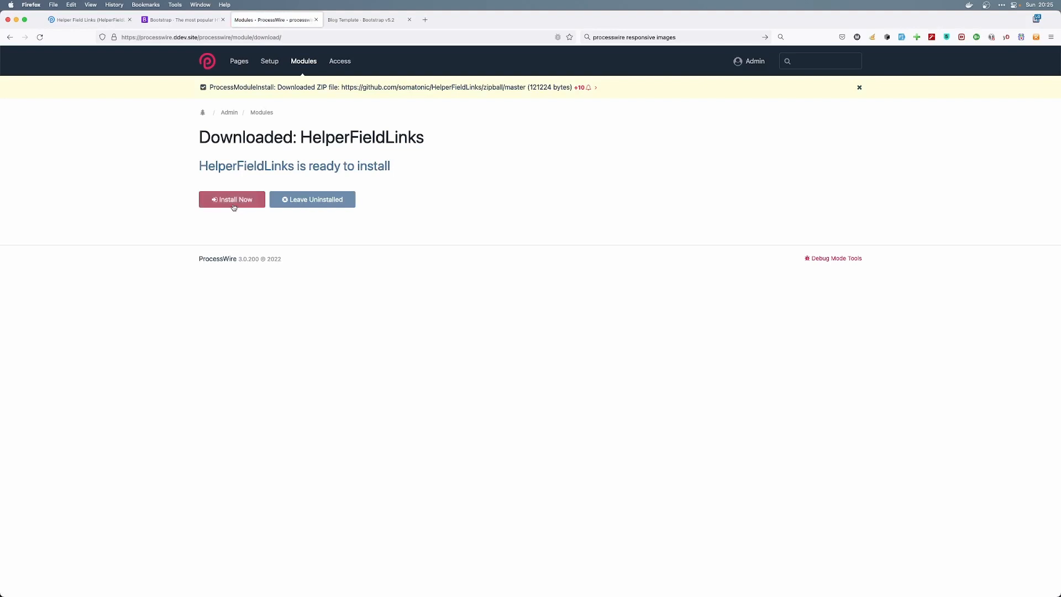
left_click(230, 205)
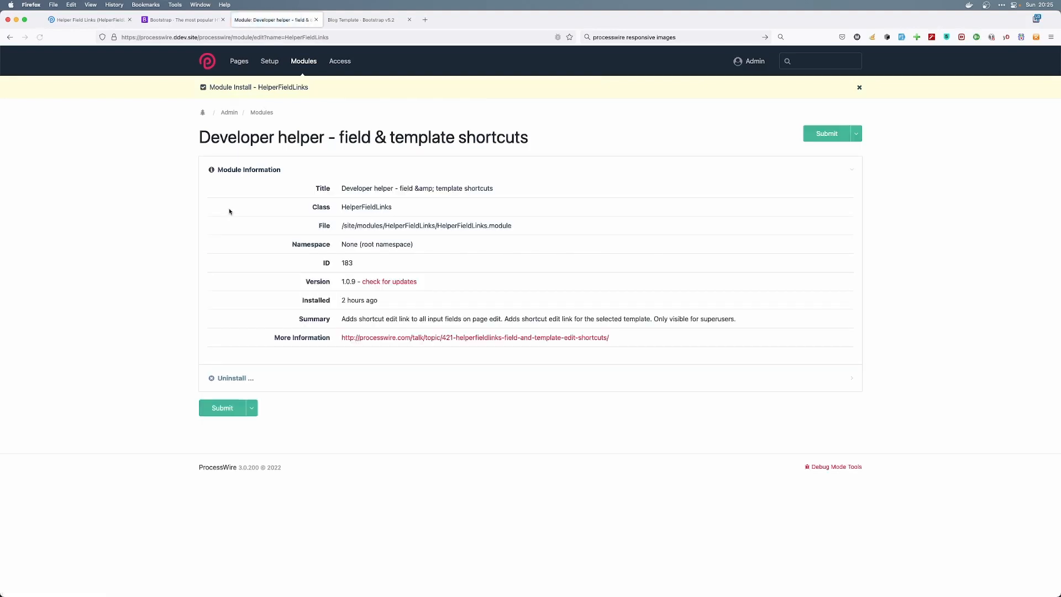
- Reopen "Unser erster Post" for editing and examine the shortcut links at its content fields and template setting
left_click(238, 65)
mouse_move(258, 154)
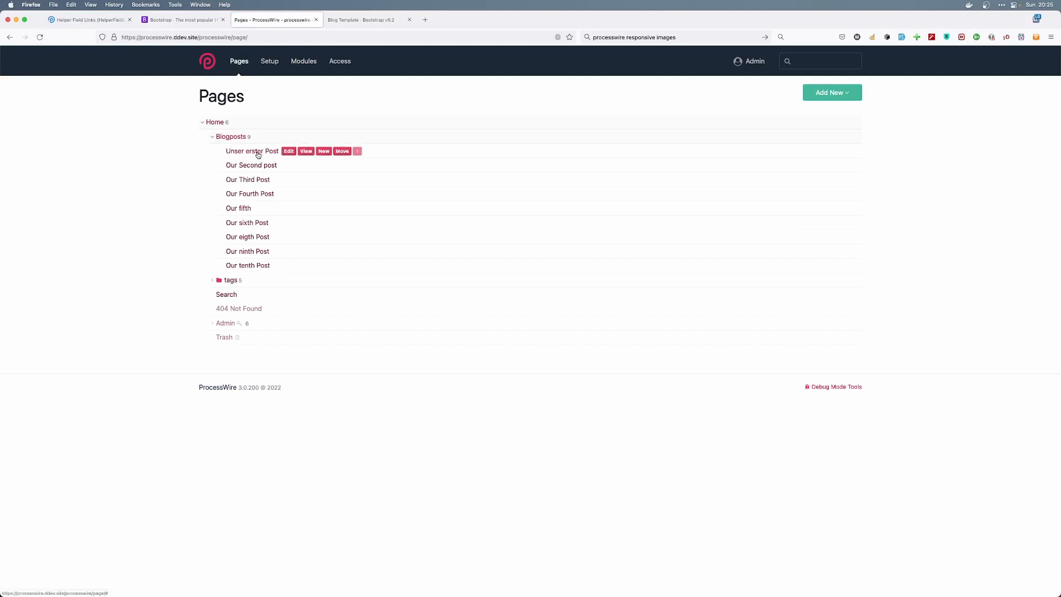
left_click(289, 151)
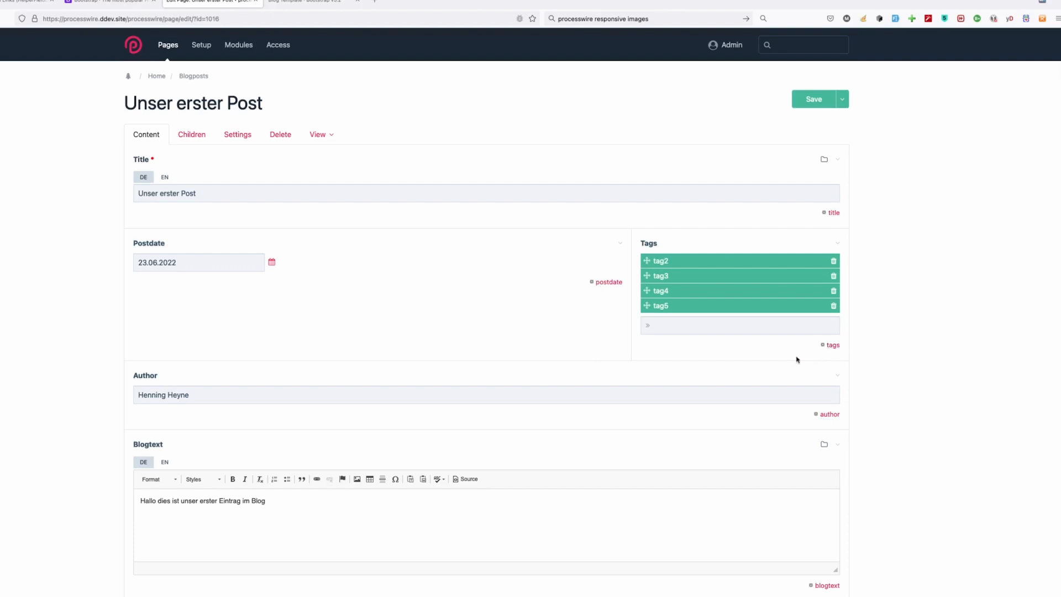
scroll(715, 438, "down", 5)
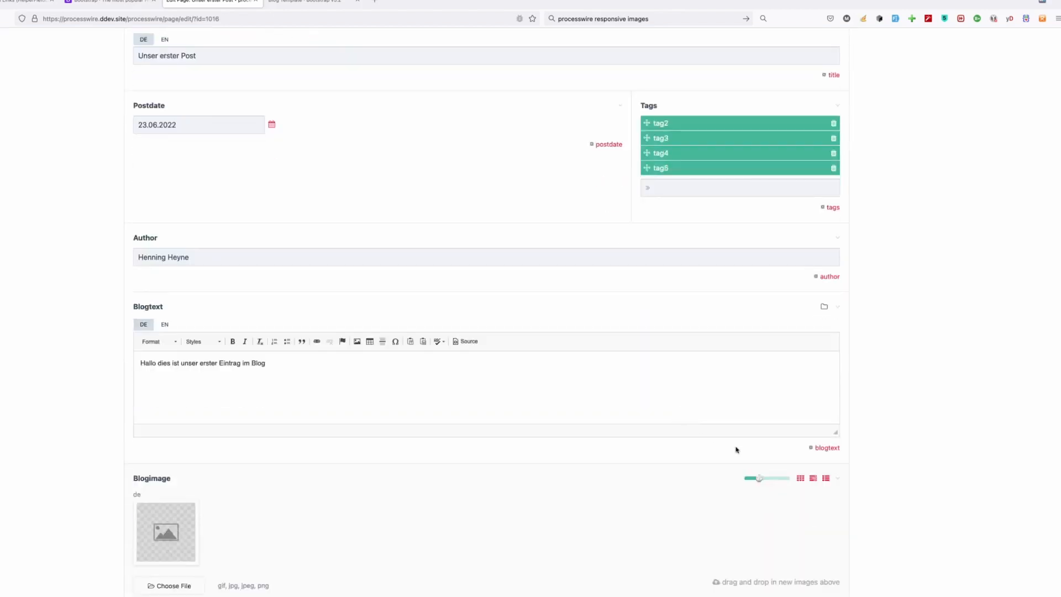
scroll(682, 438, "up", 5)
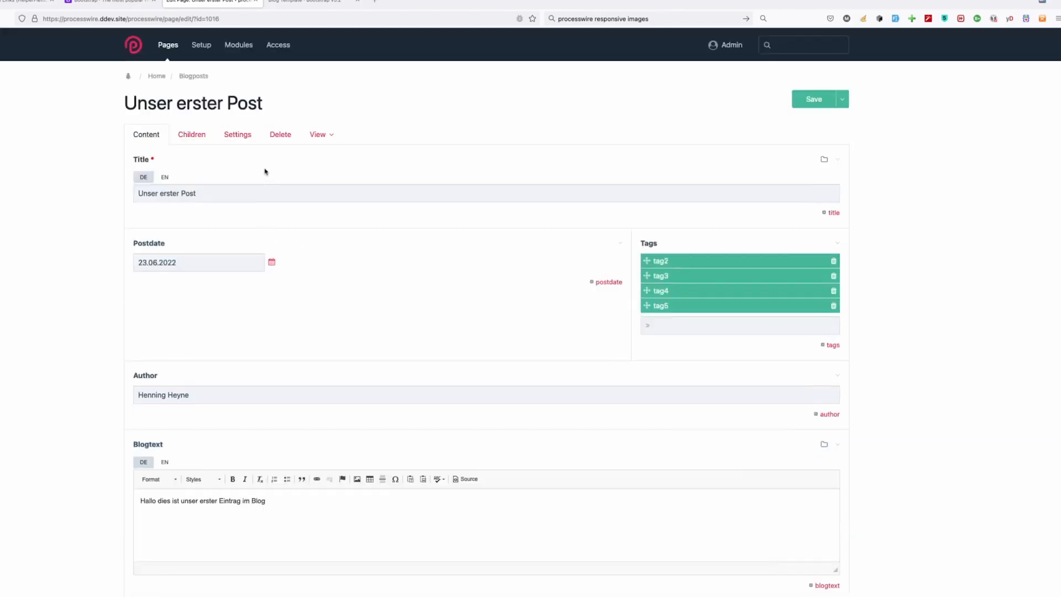
left_click(238, 135)
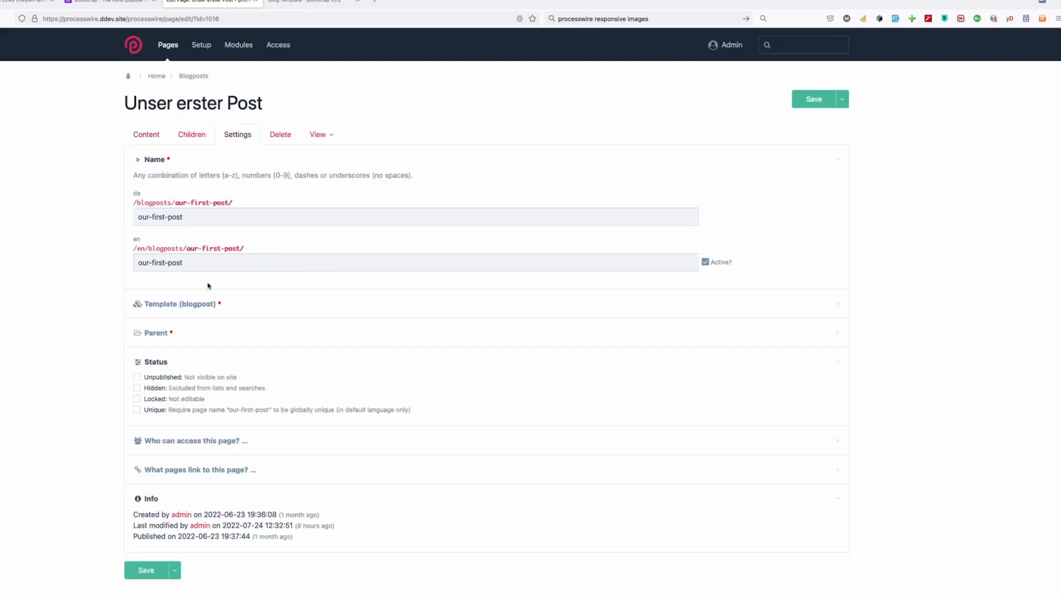
left_click(179, 306)
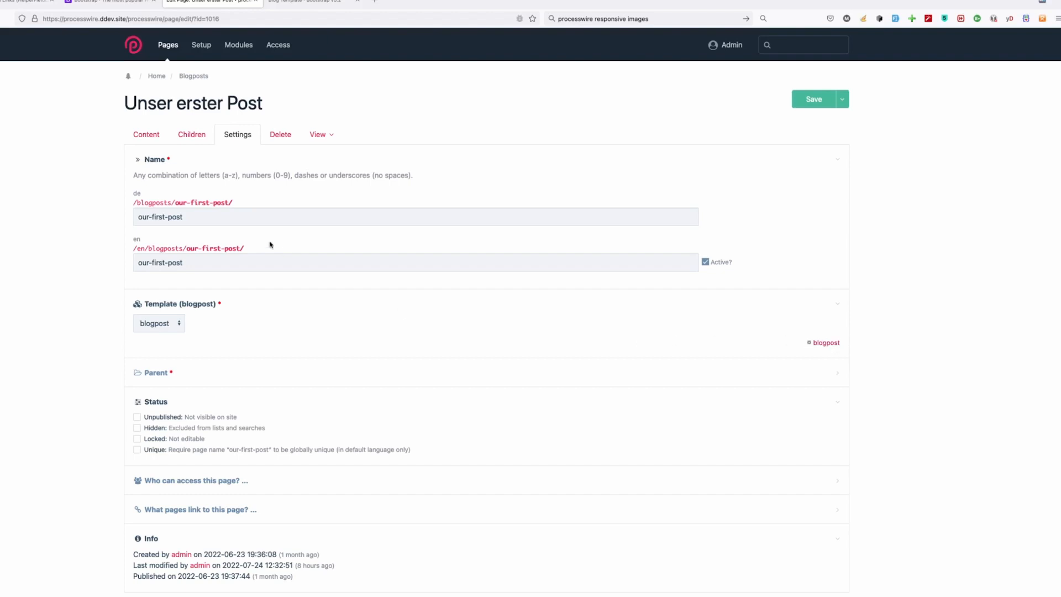
- Open the author field's settings through its shortcut link in the post's content, and go to the list of all fields
left_click(147, 135)
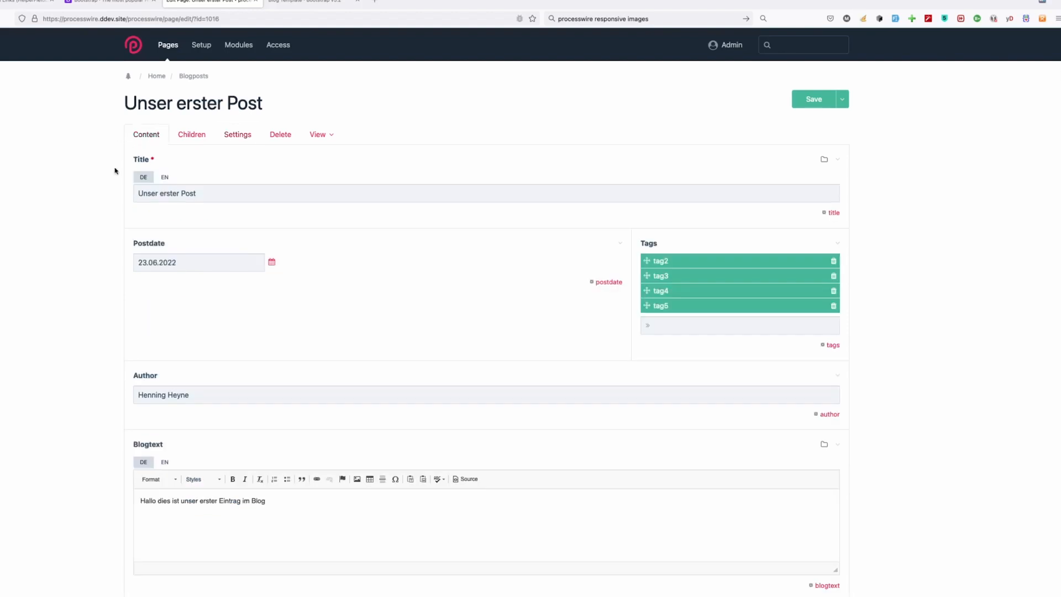
left_click(829, 415)
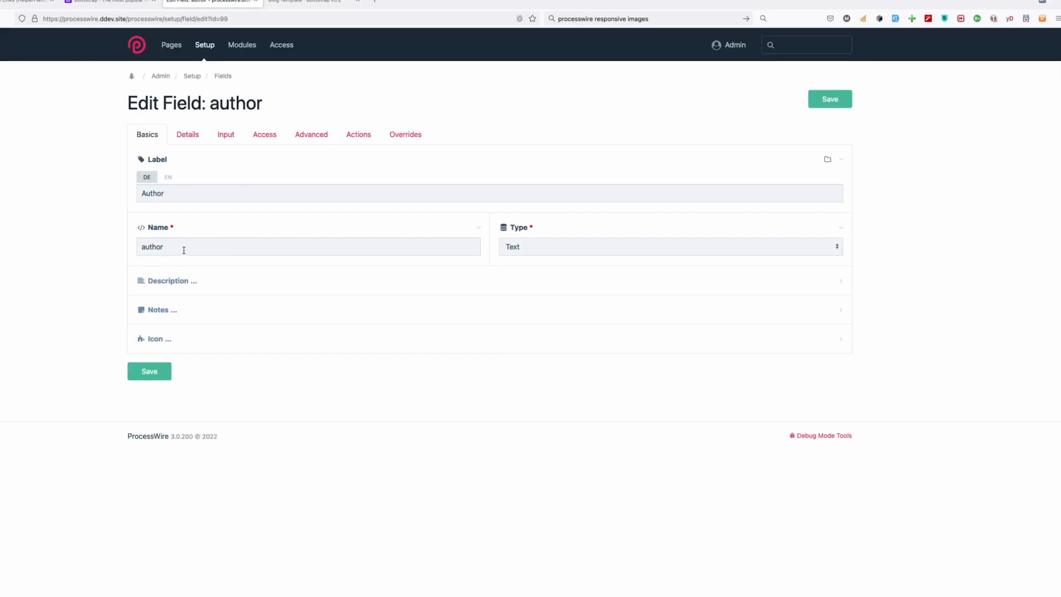
left_click(220, 78)
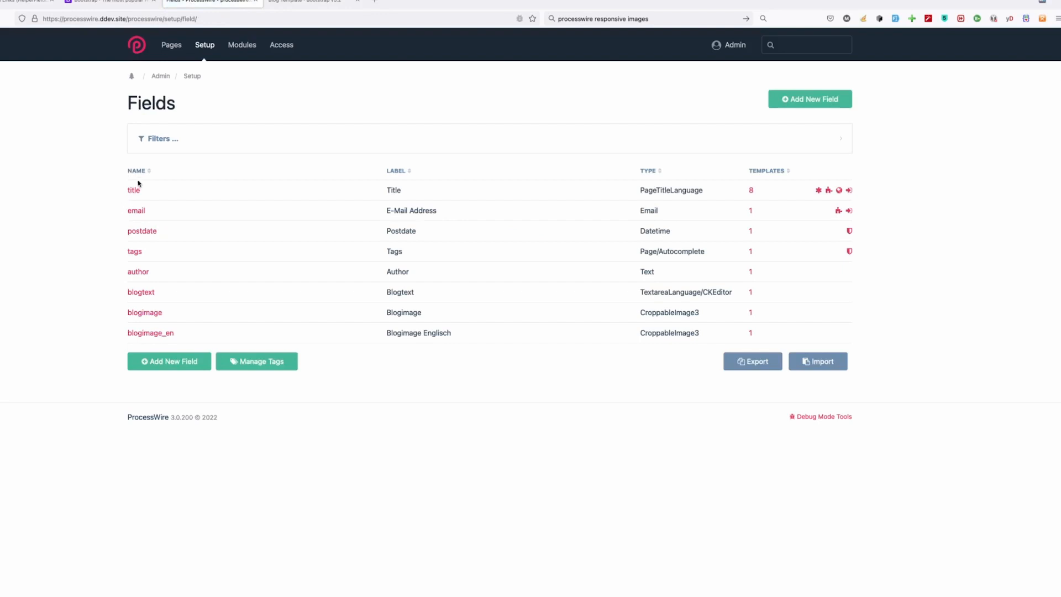
- Open the blogpost template through the shortcut link in the template setting of "Unser erster Post"
mouse_move(183, 56)
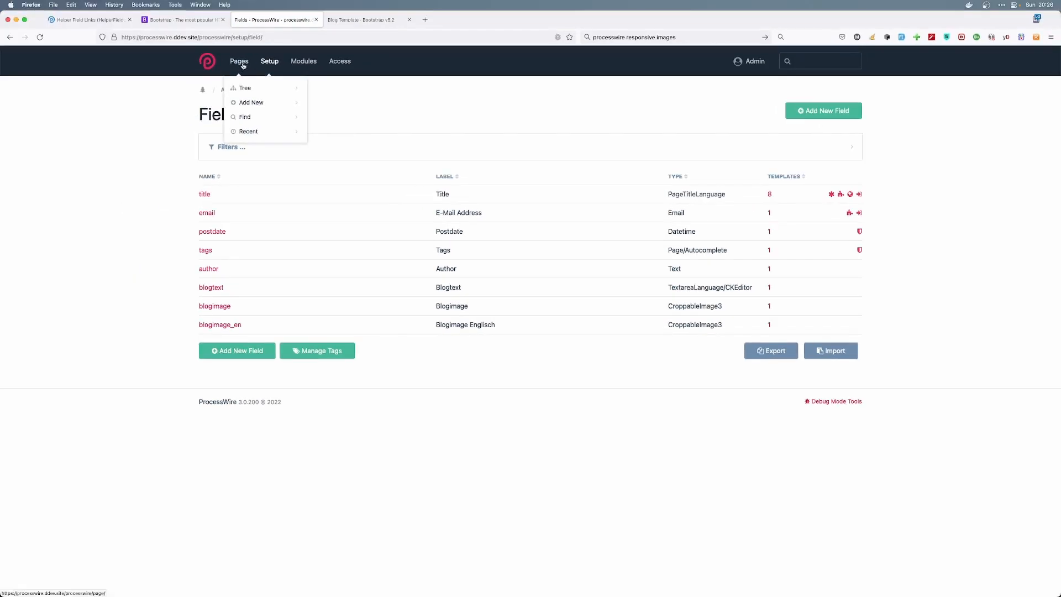
left_click(241, 63)
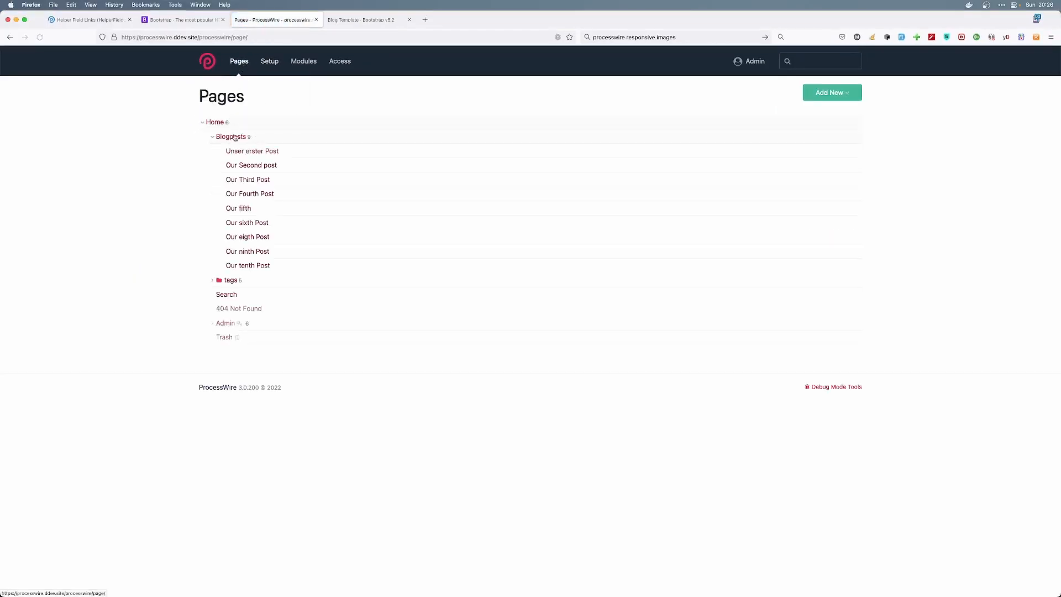
left_click(291, 152)
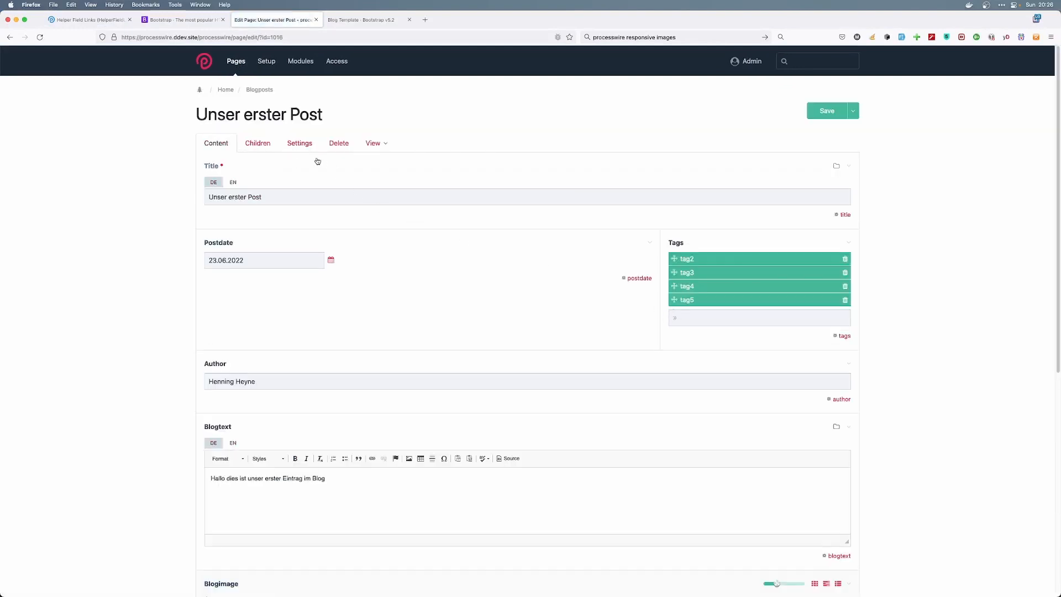
left_click(308, 143)
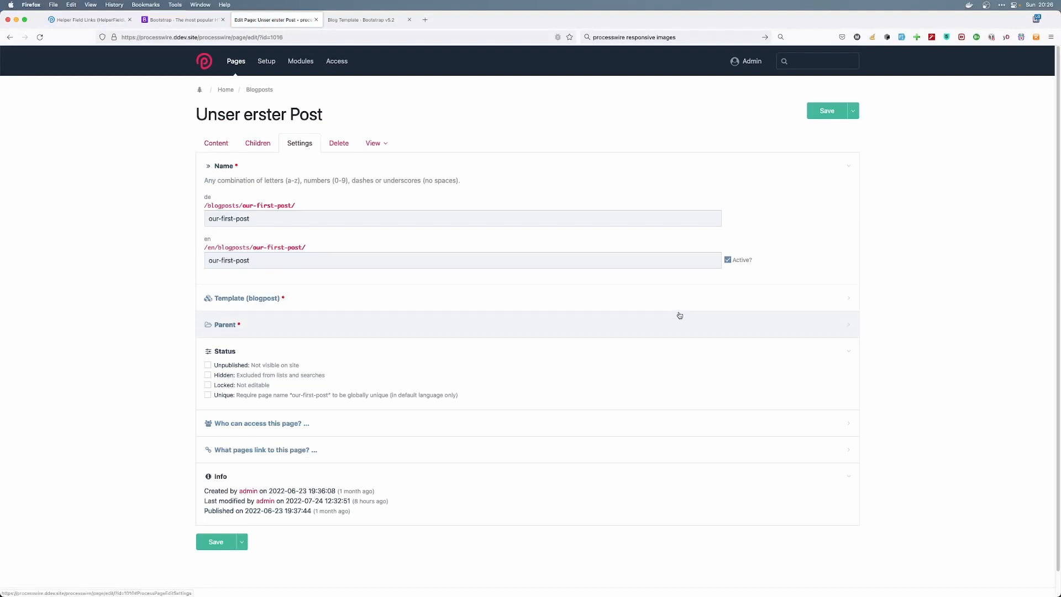
left_click(315, 298)
left_click(838, 334)
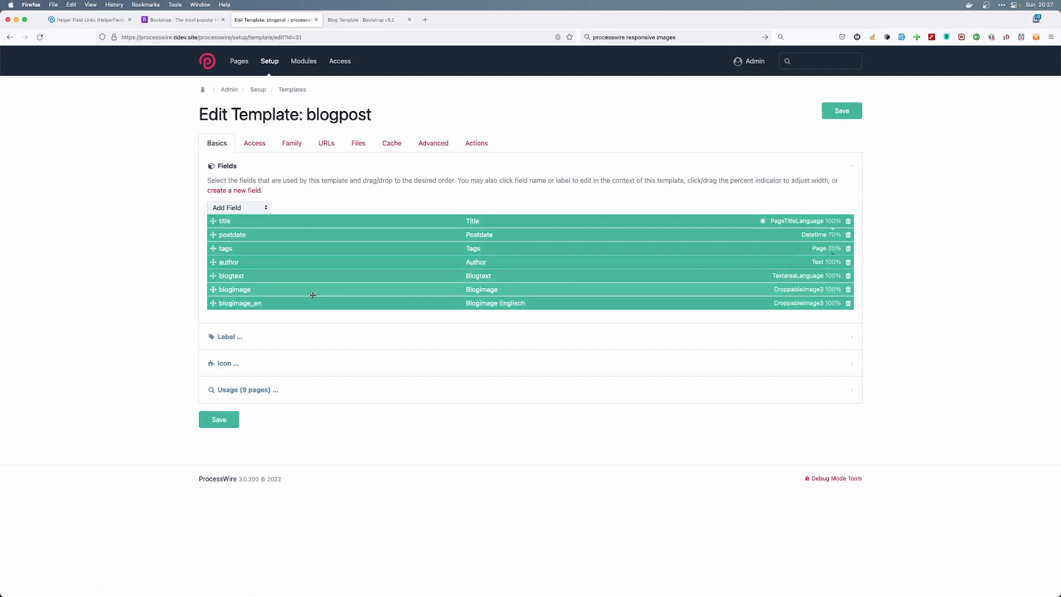
- Return to the page tree, search the ProcessWire module directory for "crop" and open the CroppableImage3 module page
left_click(229, 90)
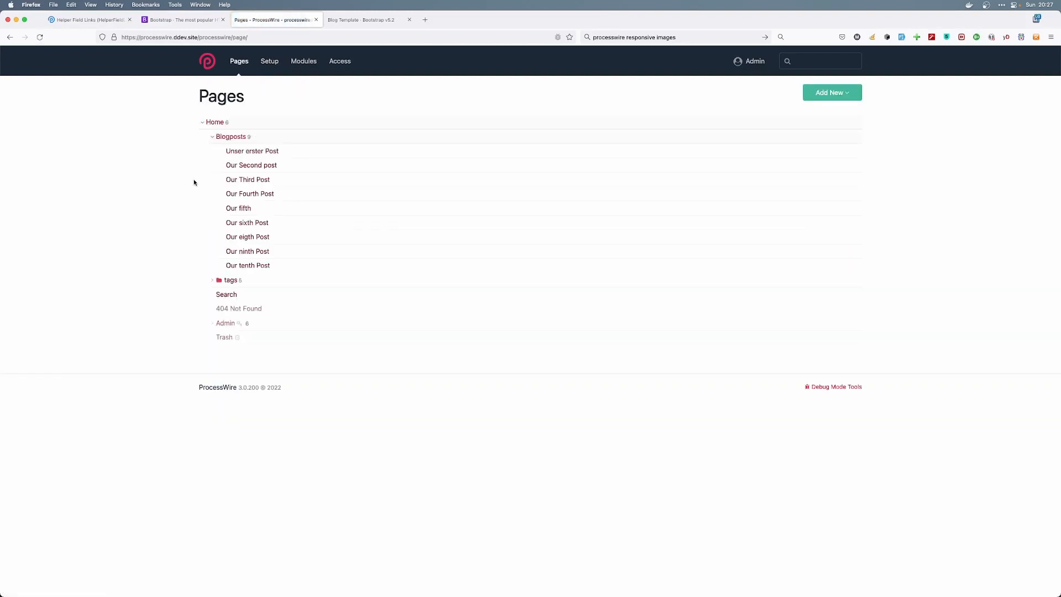
left_click(215, 311)
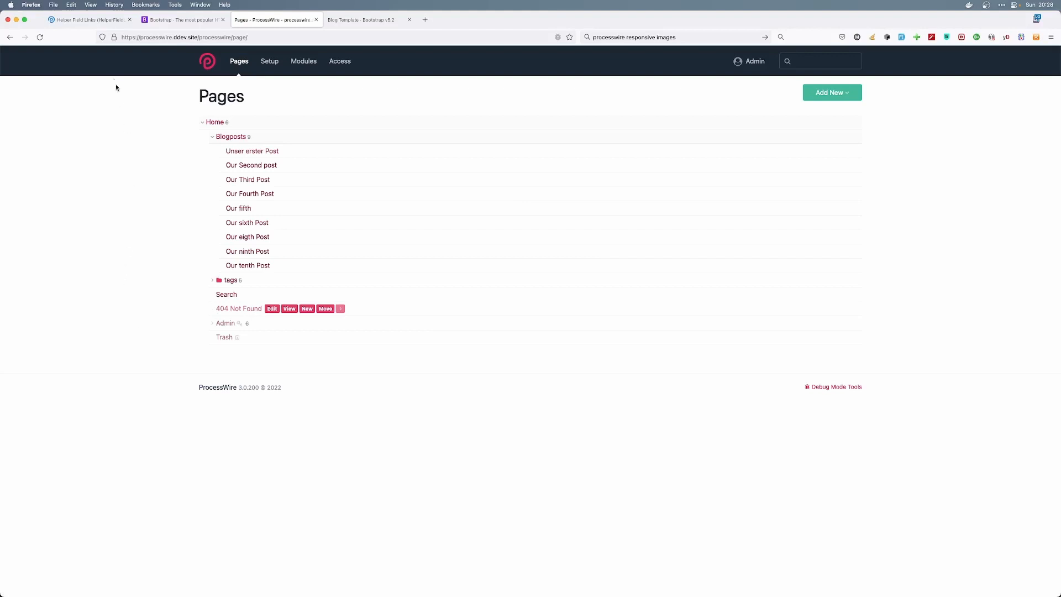
left_click(107, 21)
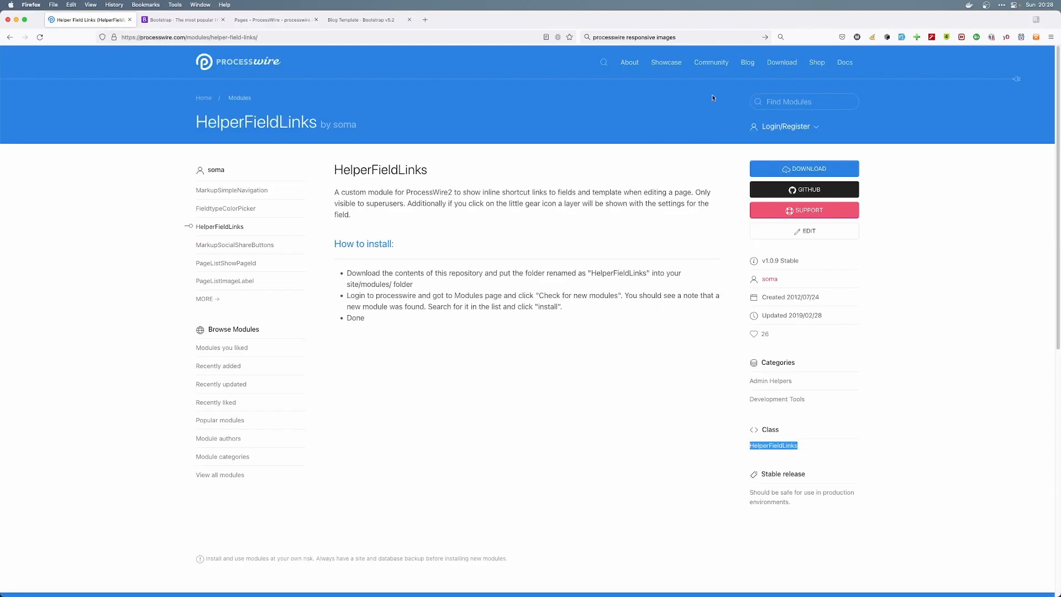
left_click(781, 105)
type("co")
type("rop")
left_click(796, 145)
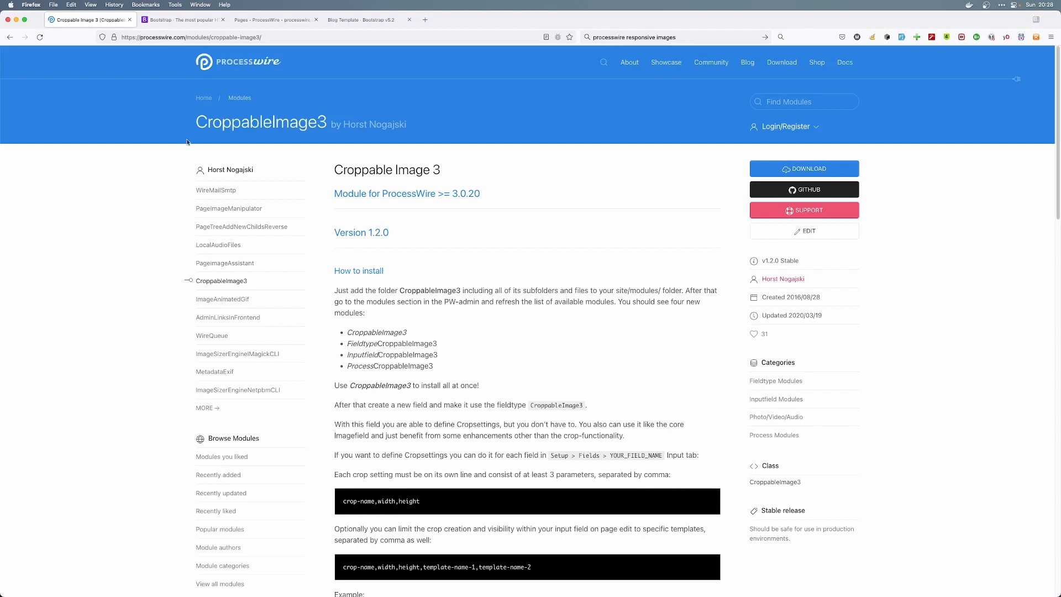
- Edit "Unser erster Post" in the admin and open the bloglisting crop of its Blogimage Englisch picture
left_click(271, 20)
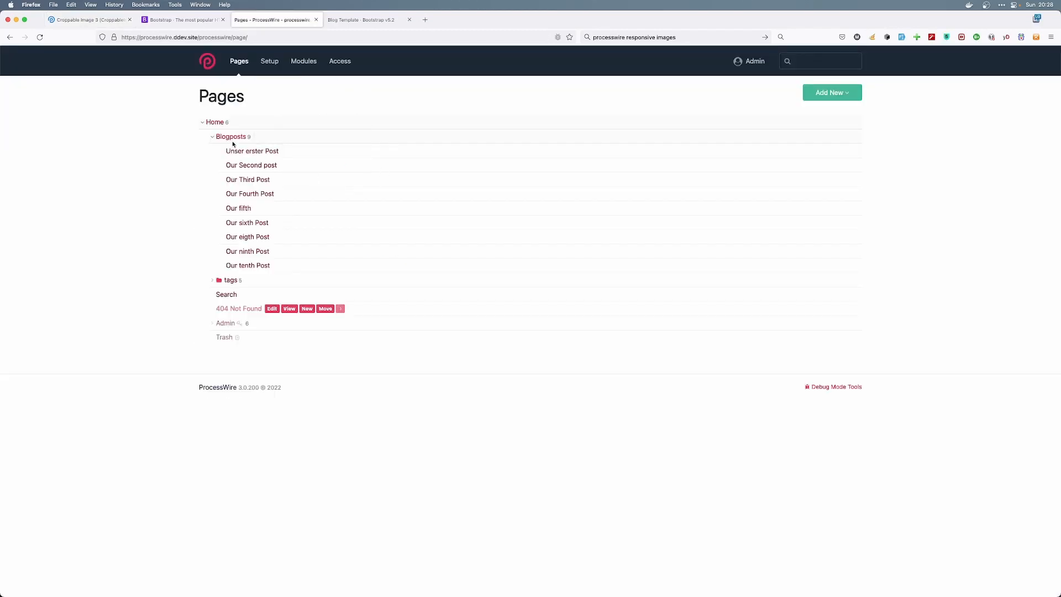
mouse_move(238, 152)
left_click(288, 151)
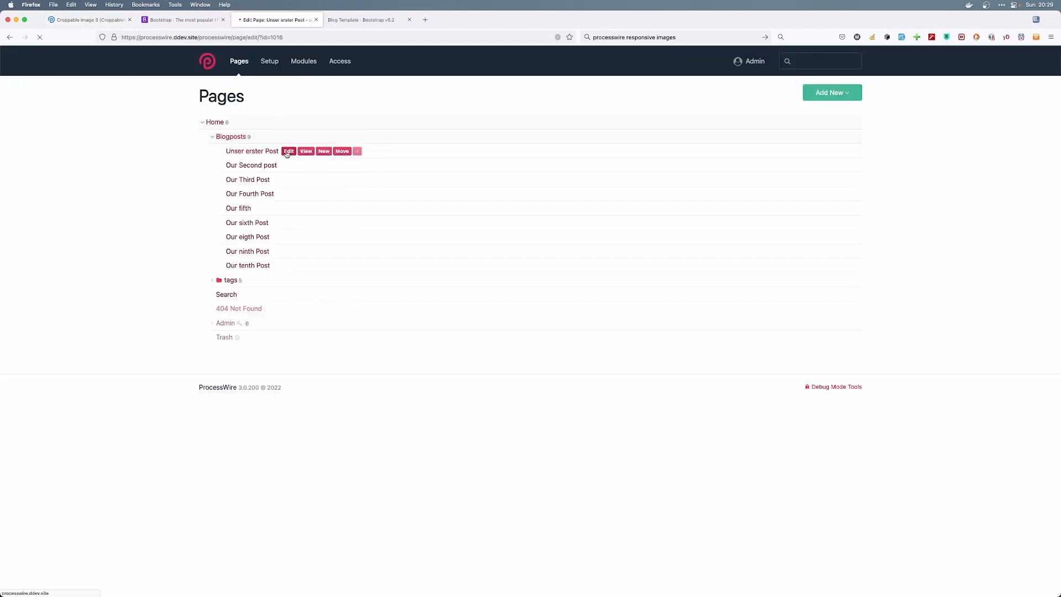
scroll(112, 330, "down", 10)
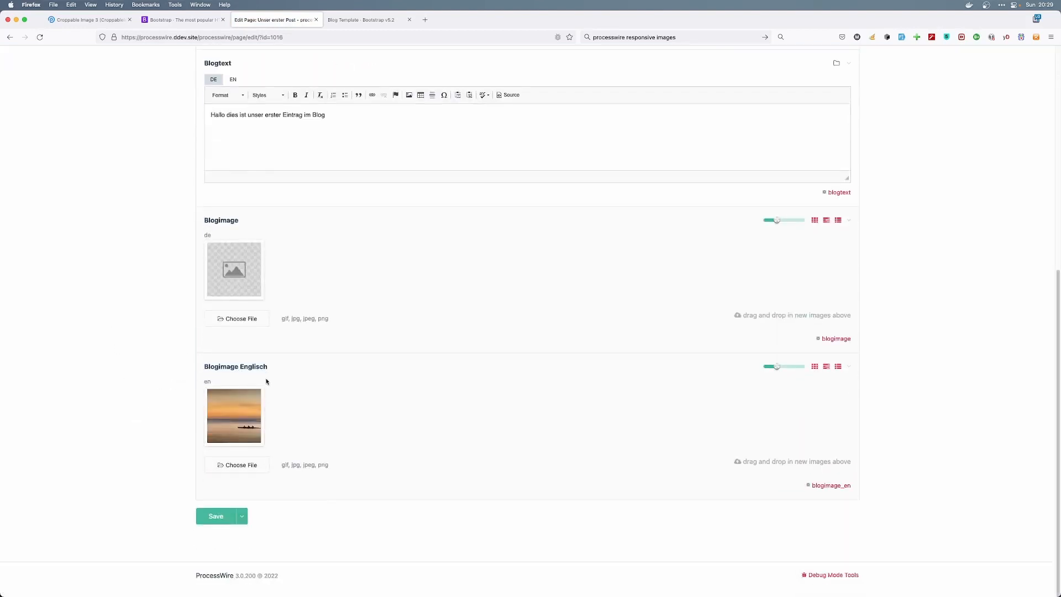
left_click(235, 420)
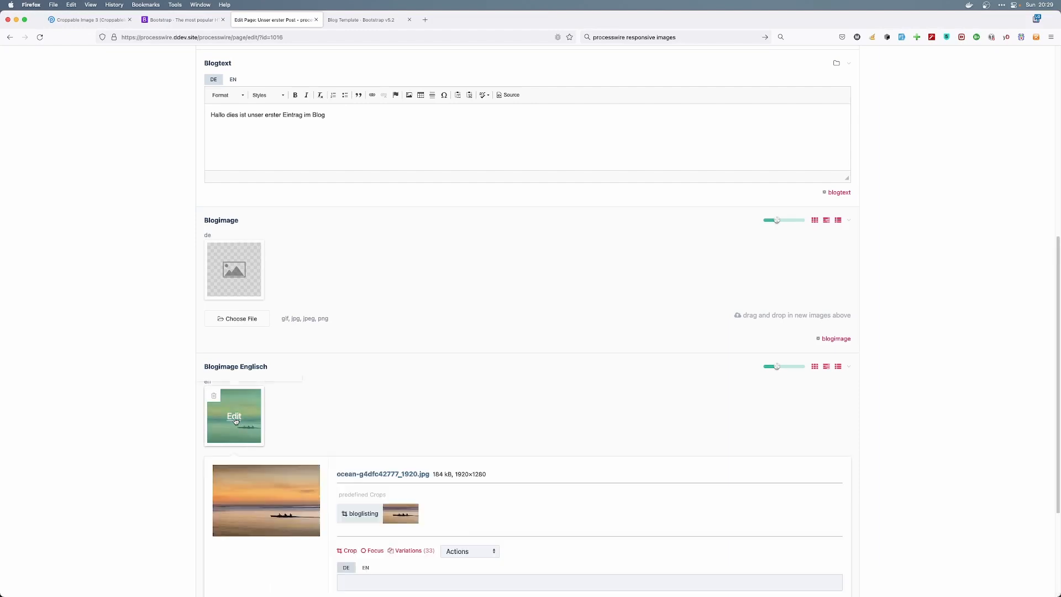
scroll(217, 441, "down", 3)
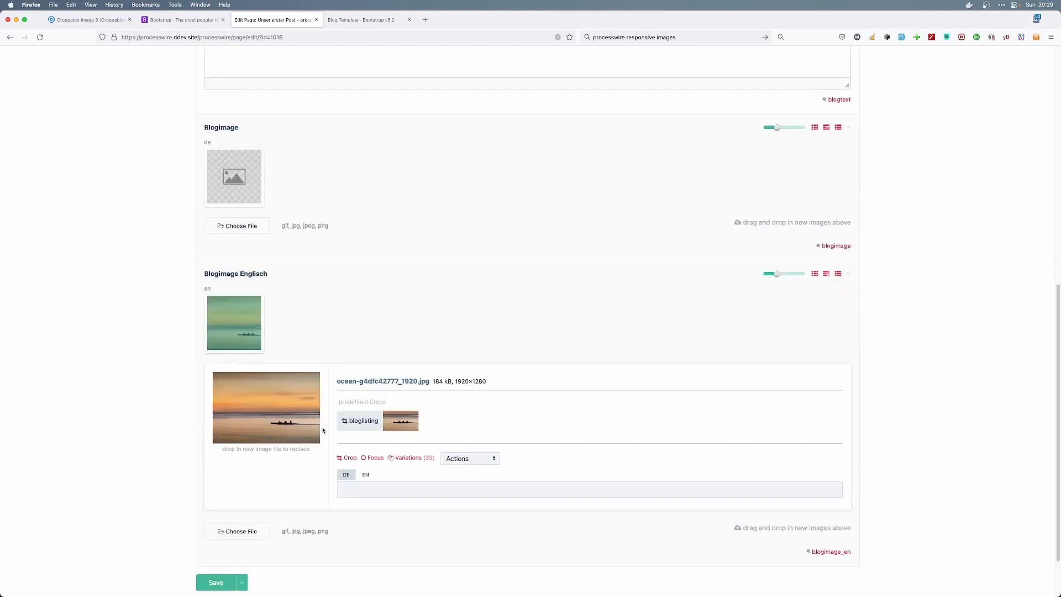
mouse_move(365, 423)
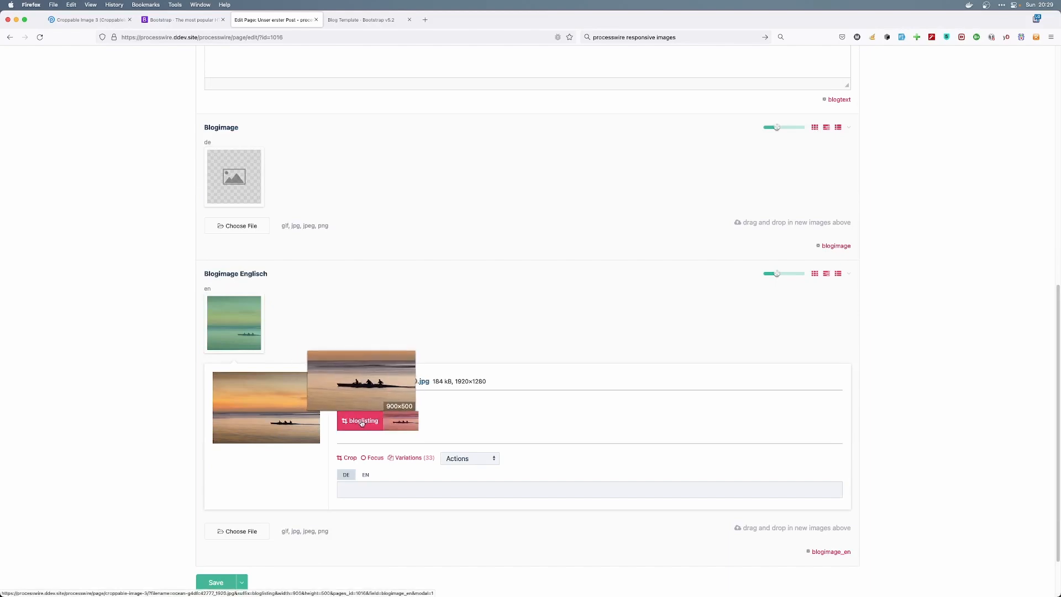
left_click(361, 423)
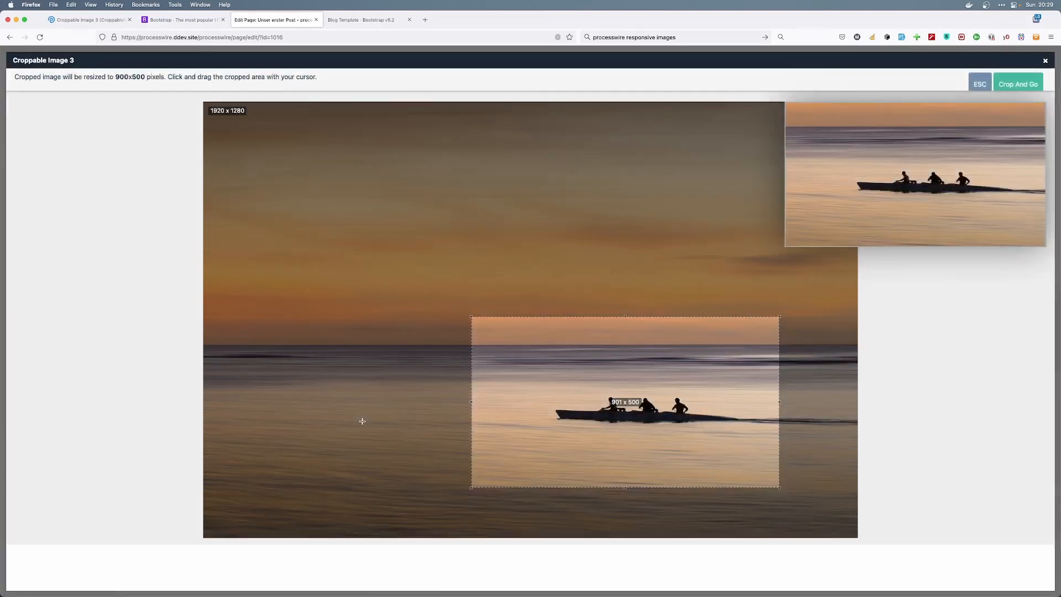
- Enlarge the crop area around the rowing boat to about 1433 x 796 and move it into the image's lower-right corner
left_click_drag(667, 389, 703, 387)
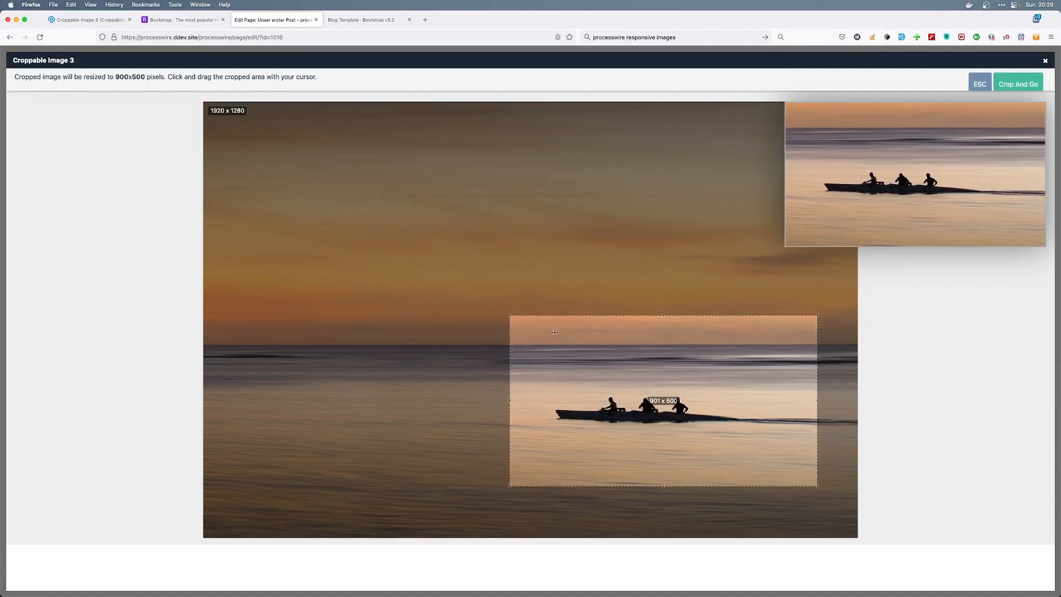
left_click_drag(509, 315, 328, 213)
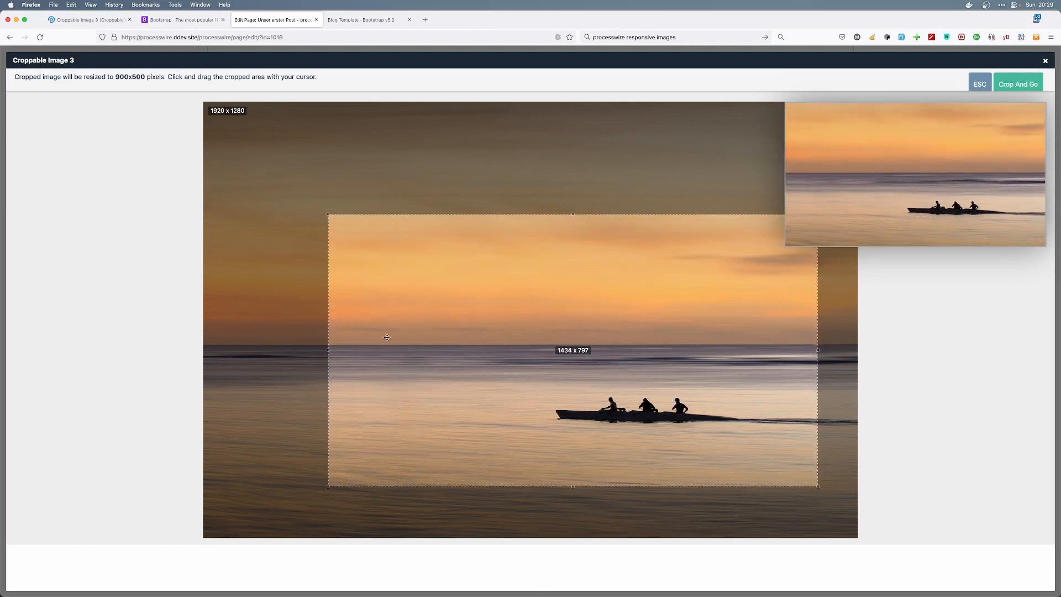
left_click_drag(380, 462, 421, 513)
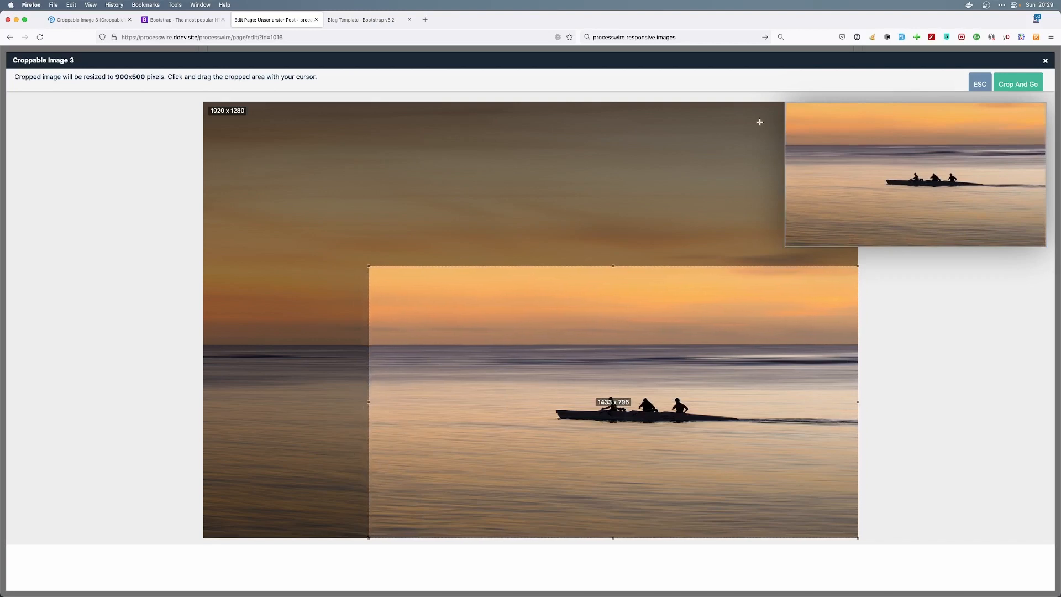
- Set the crop's quality to 100 and sharpening to none, crop the image and accept the result
mouse_move(1019, 87)
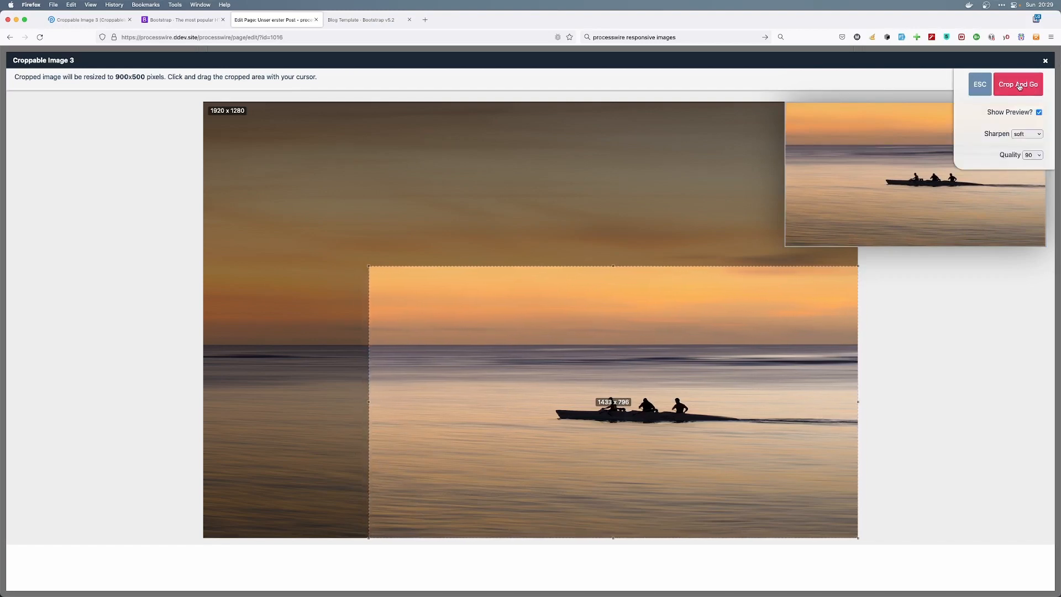
left_click(1034, 155)
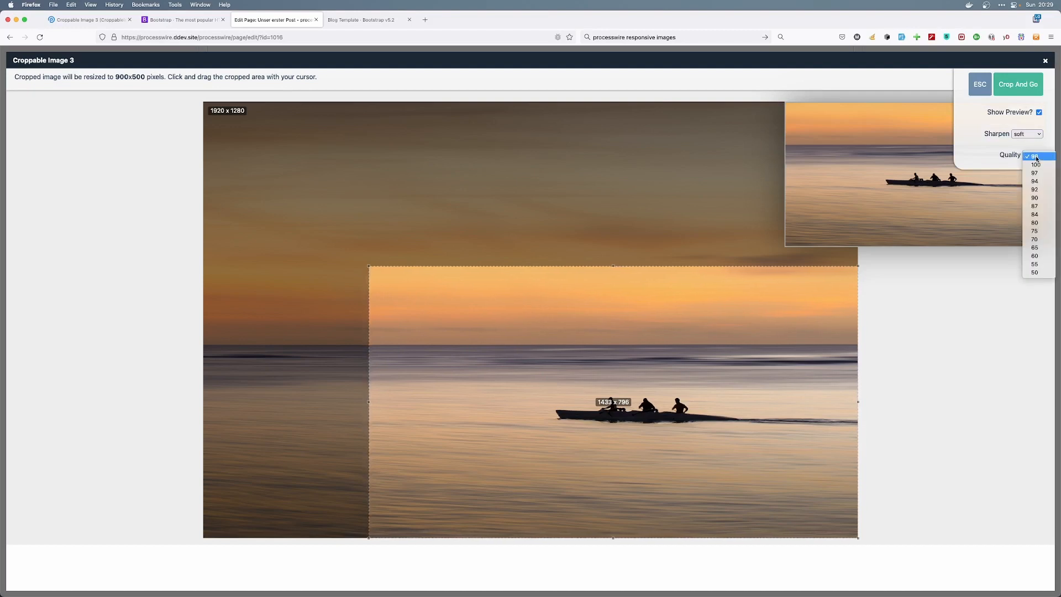
left_click(1036, 158)
left_click(1022, 135)
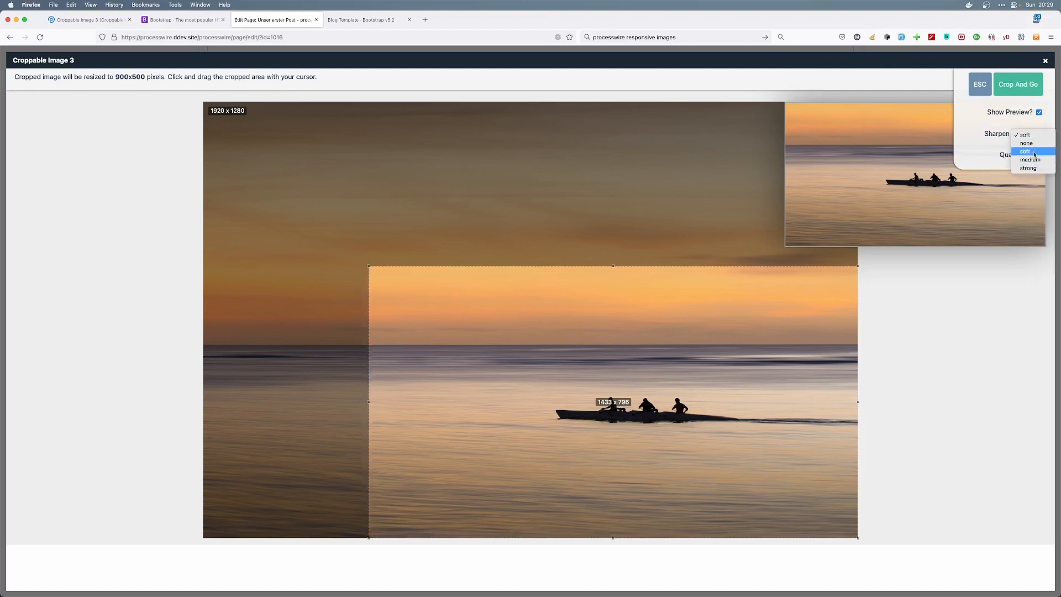
left_click(1026, 143)
left_click(1006, 86)
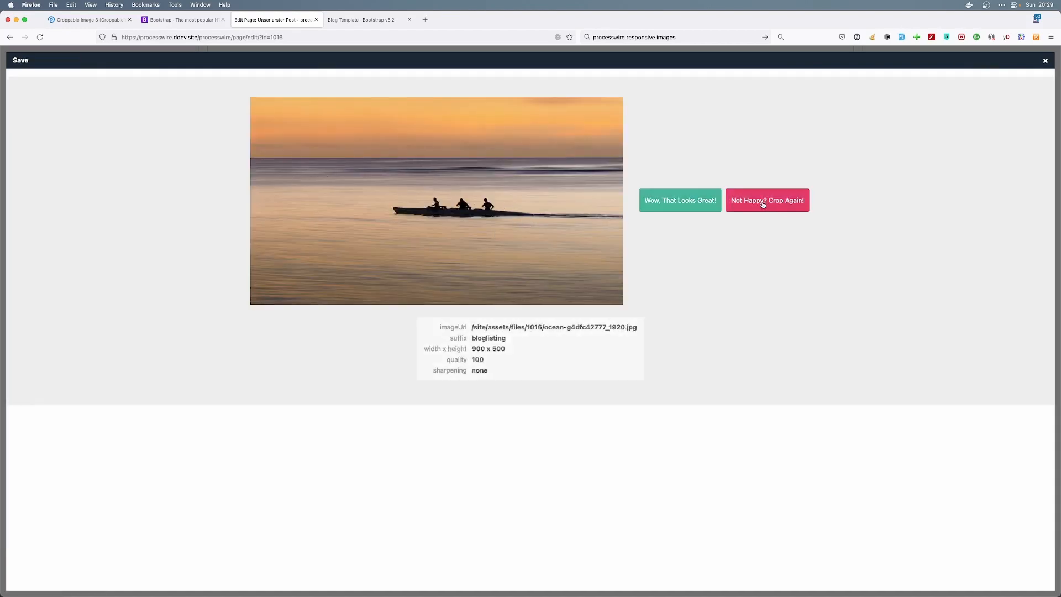
left_click(691, 206)
- Save the post and view its English version on the blog's front end
scroll(173, 363, "up", 15)
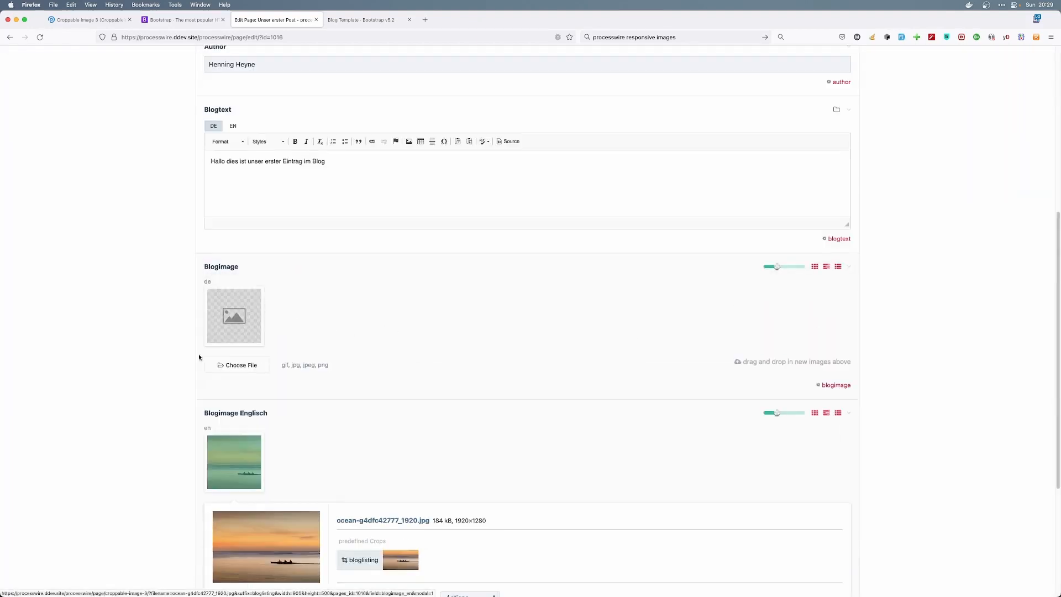
left_click(827, 93)
left_click(367, 21)
left_click(400, 64)
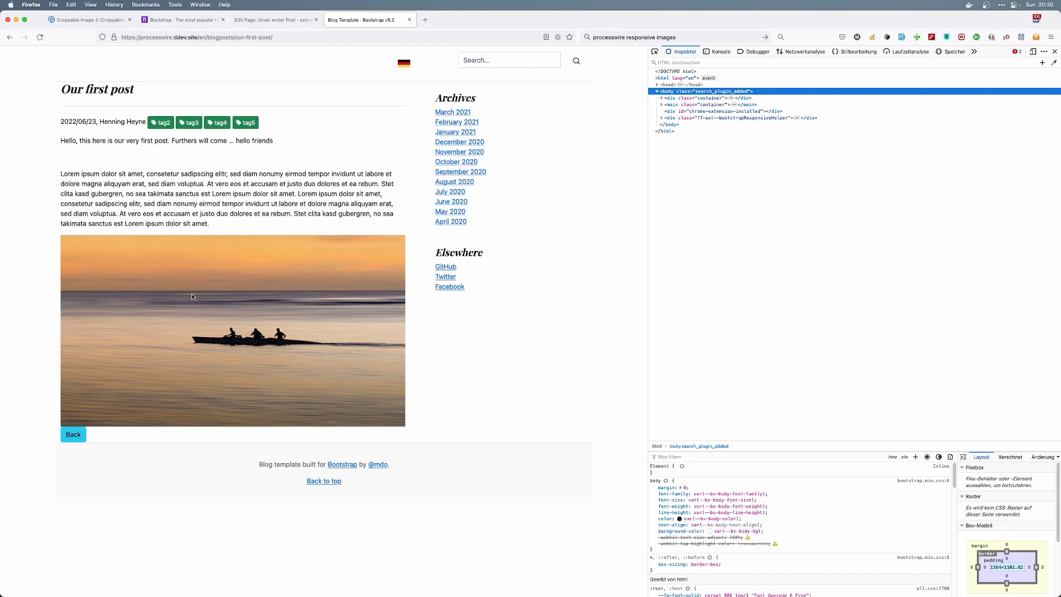
- Open the blogimage_en field's input settings through its shortcut link in the post's content and go to its crop settings
left_click(268, 22)
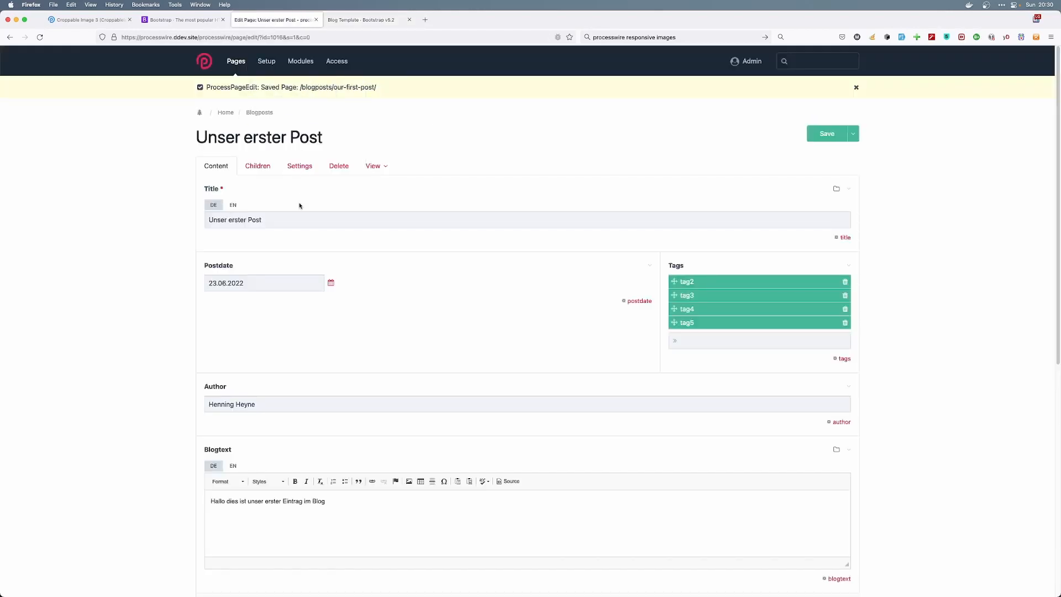
scroll(726, 415, "down", 7)
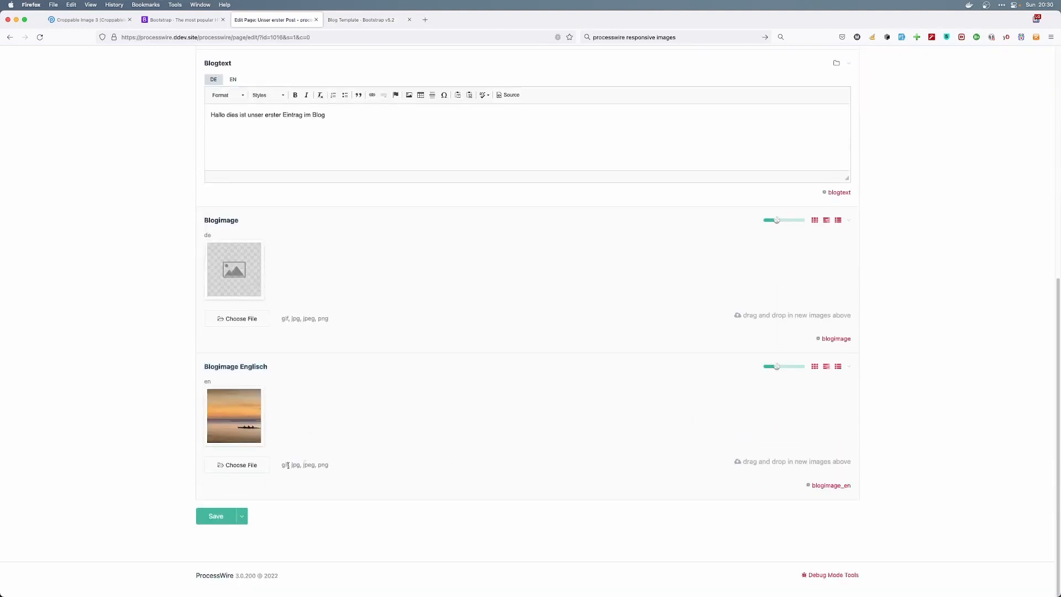
left_click(829, 489)
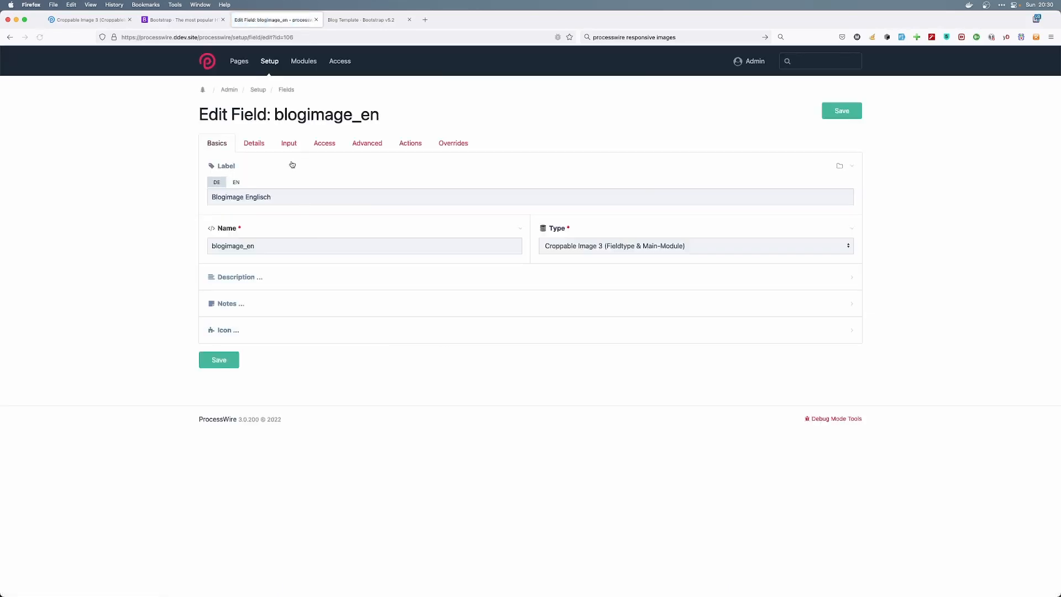
left_click(286, 144)
scroll(298, 438, "down", 10)
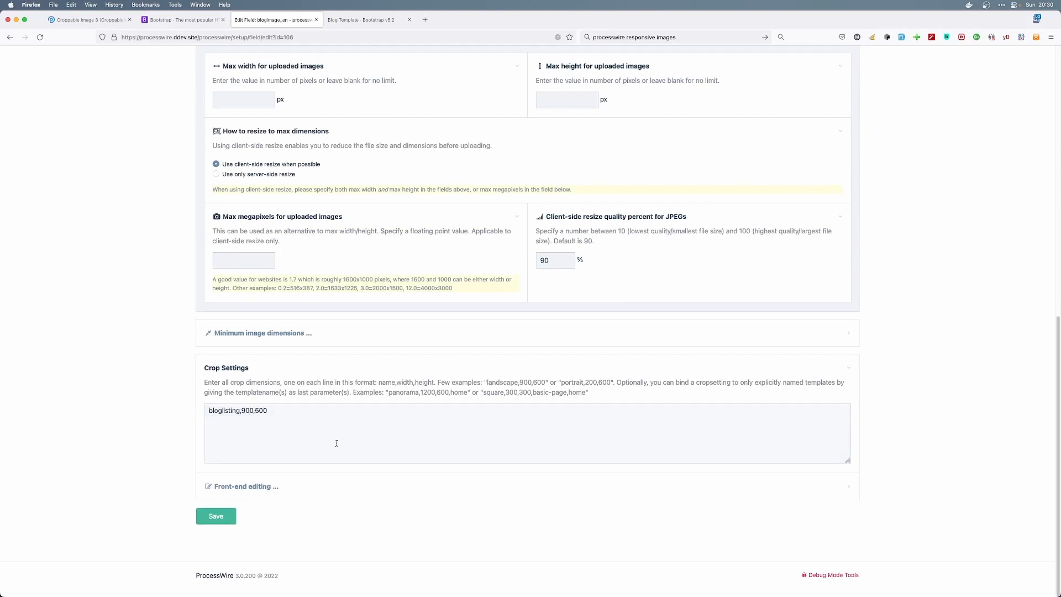
- Change the bloglisting crop setting to 900,400 and save the field
left_click_drag(255, 409, 259, 410)
type("4")
left_click(215, 515)
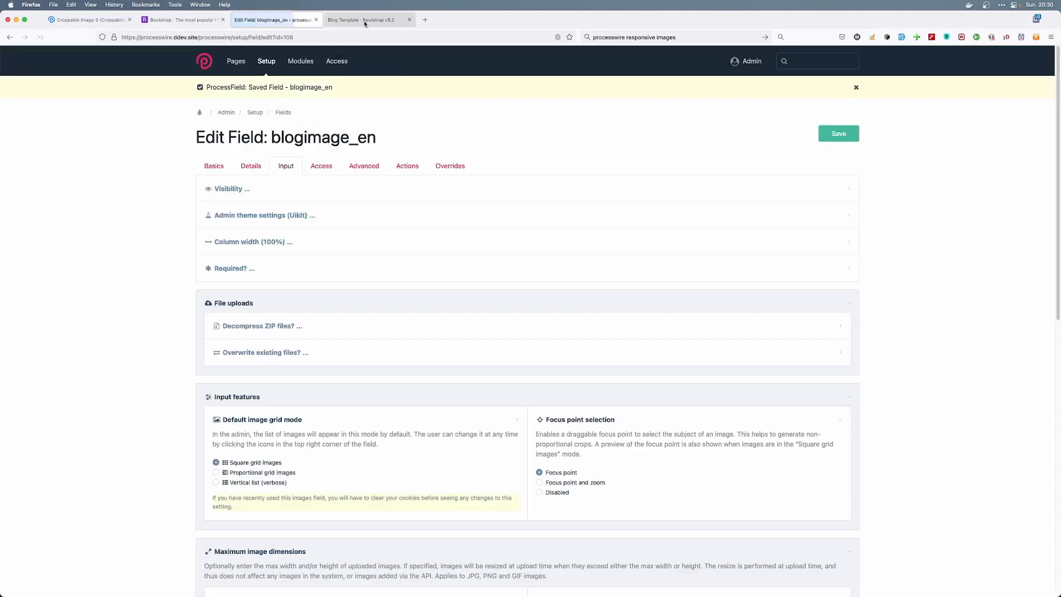
- Reload the English blog post on the front end and inspect the markup of its boat image
left_click(364, 20)
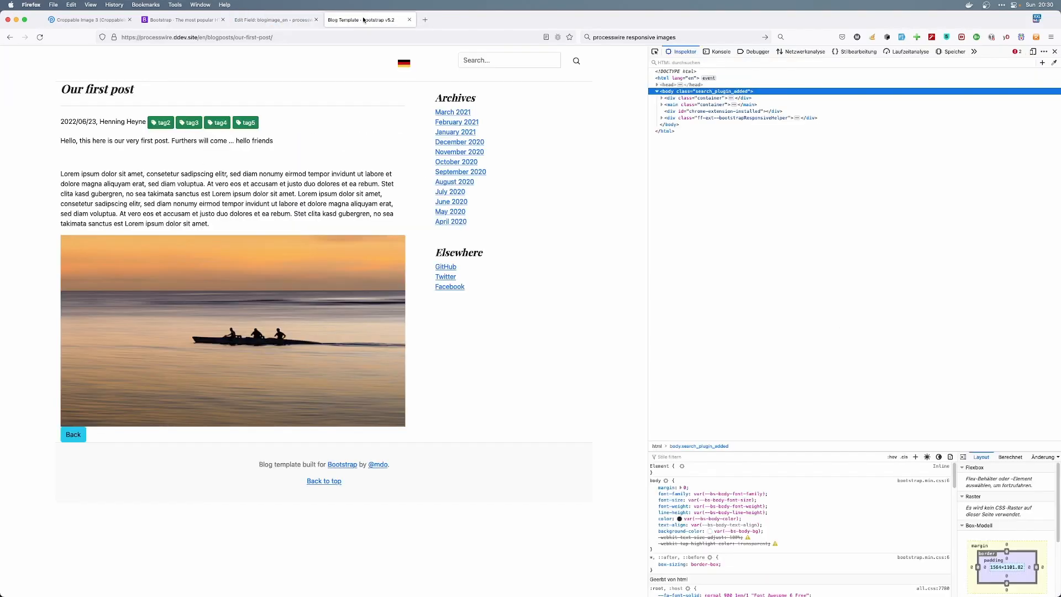
key("super+r")
right_click(228, 358)
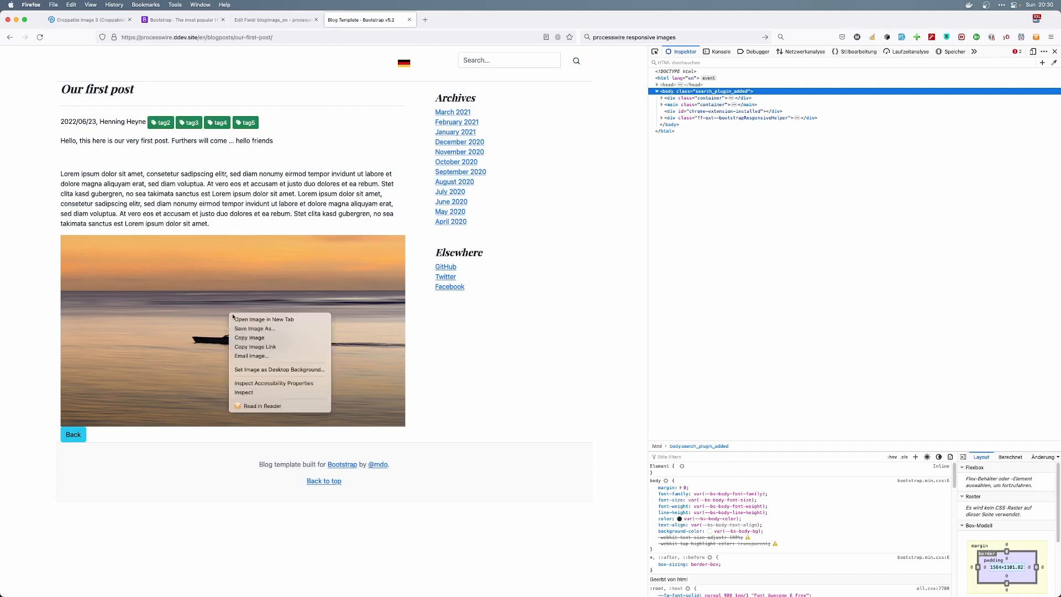
left_click(237, 393)
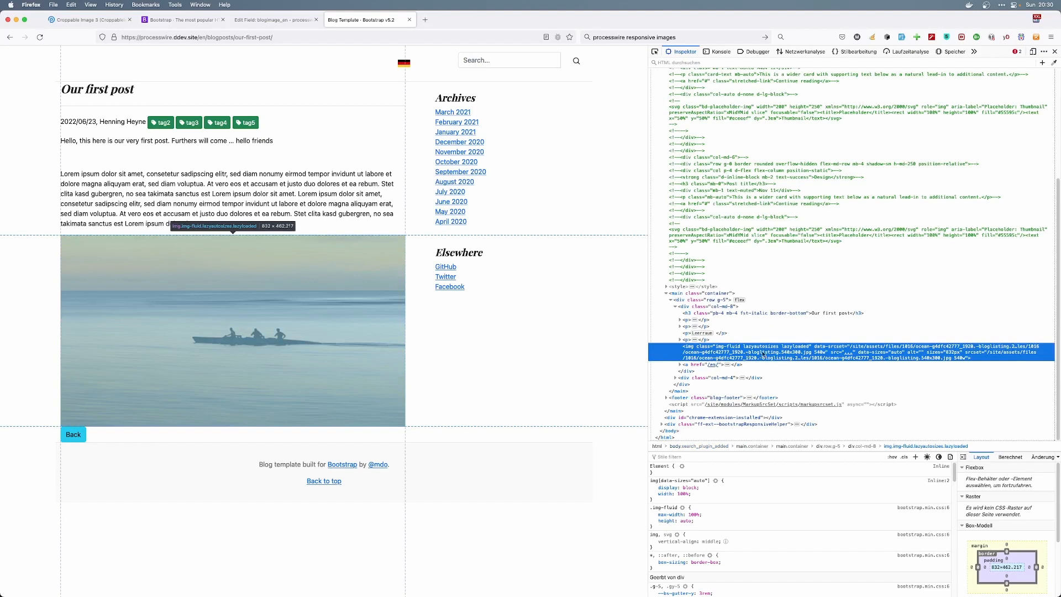
mouse_move(851, 353)
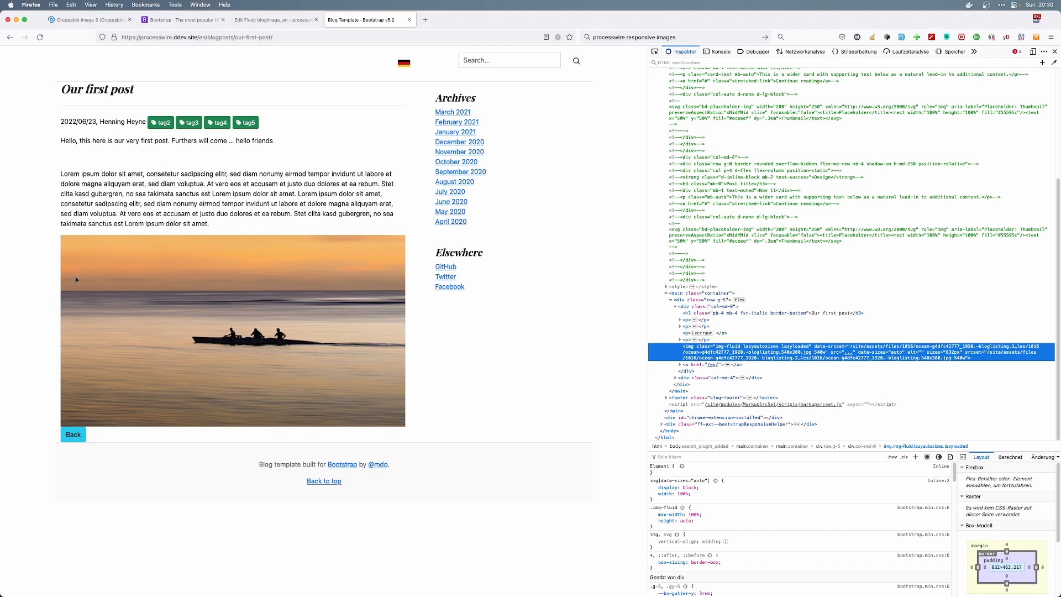
- Reload the blog post once more, view its page source and close the source view
left_click(40, 37)
right_click(317, 174)
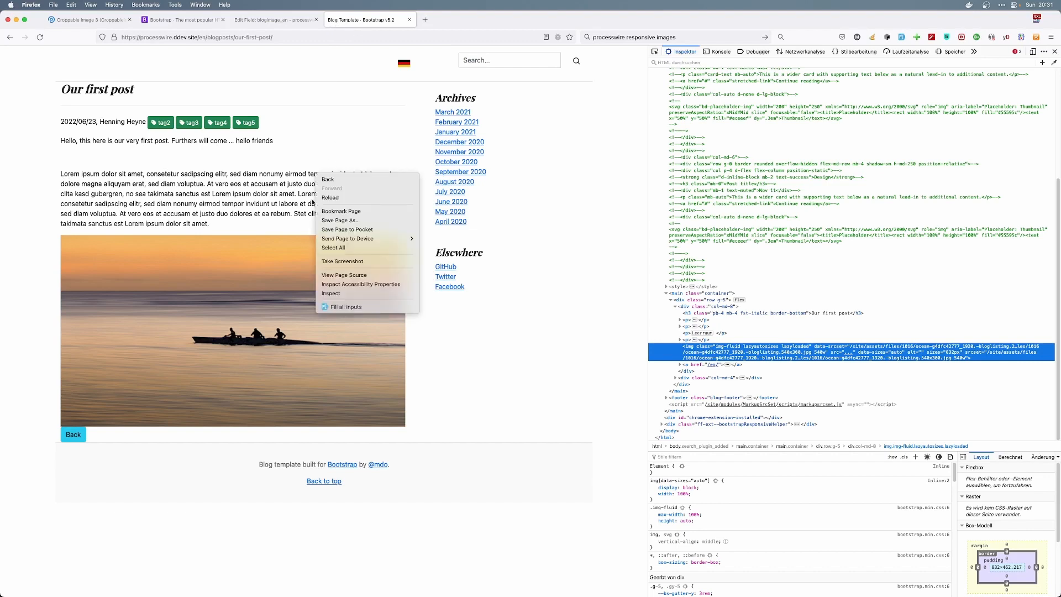
left_click(340, 275)
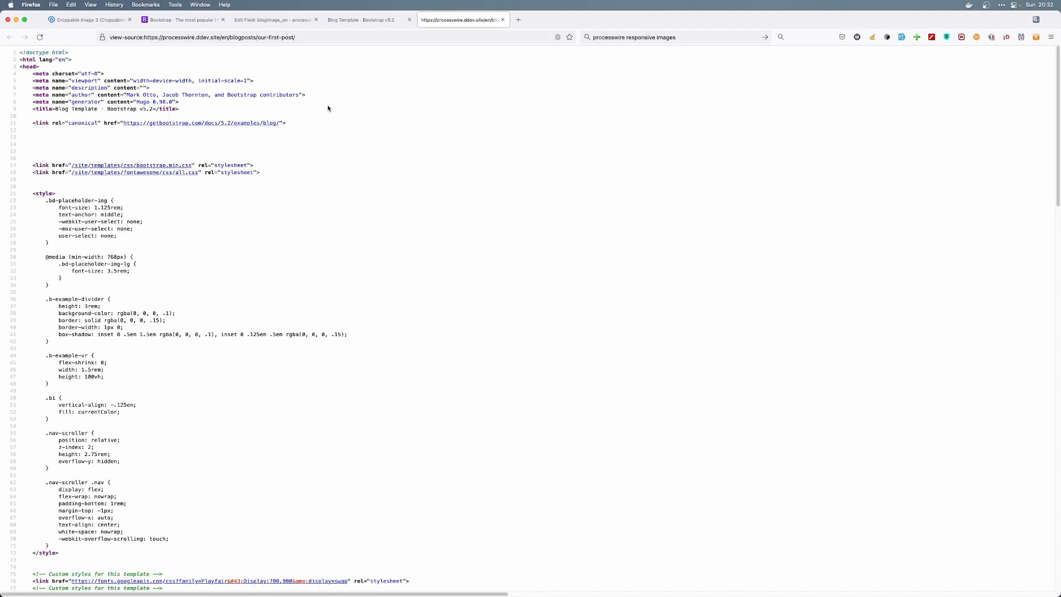
left_click(503, 20)
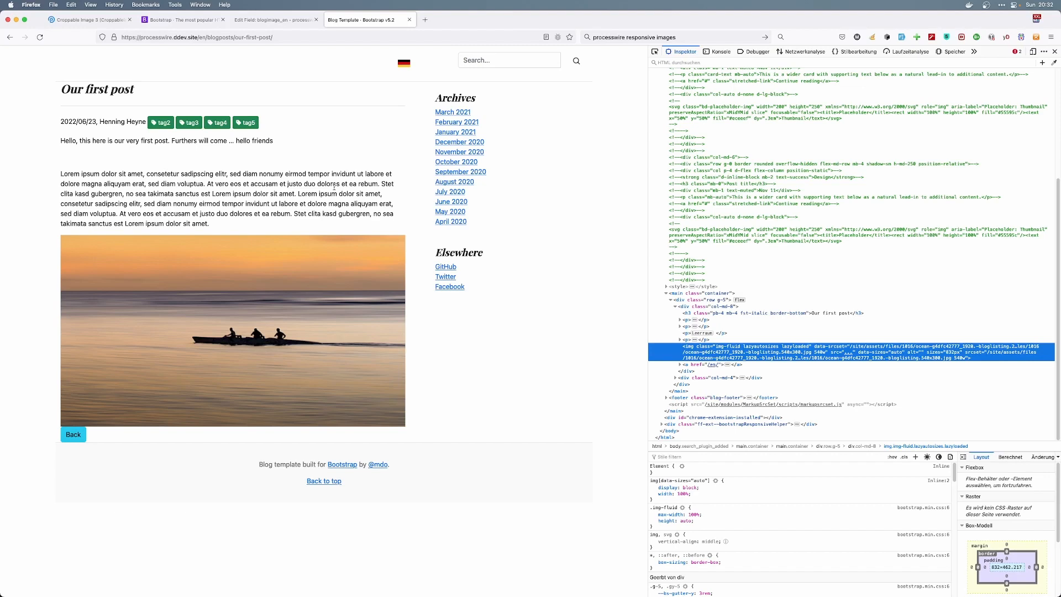
- Search the ProcessWire module directory for "seo", open the SeoMaestro page and examine its feature list and example meta data
left_click(97, 22)
left_click(811, 102)
type("seo")
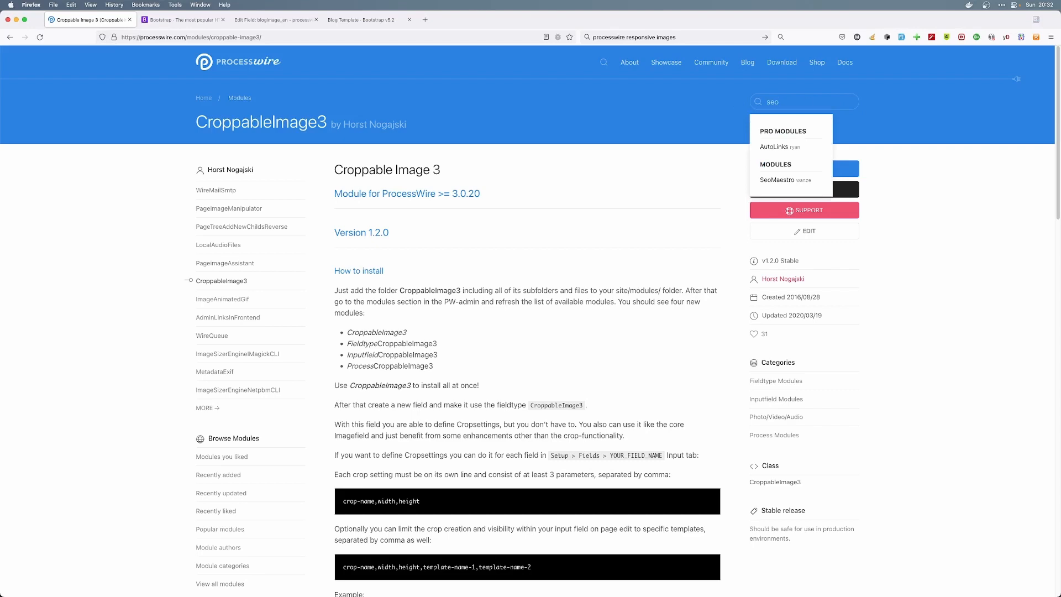
left_click(779, 180)
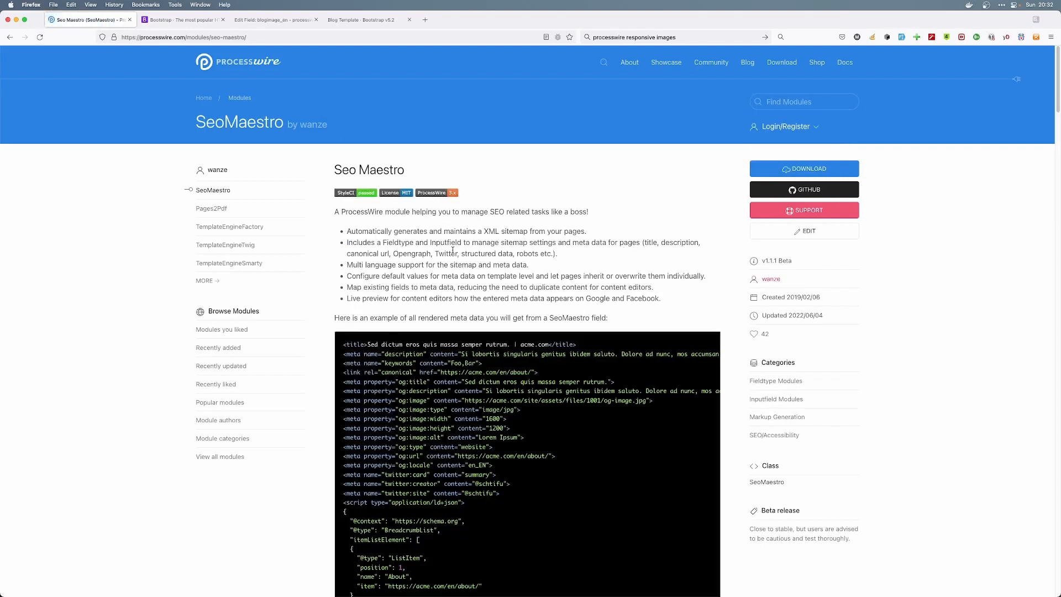
scroll(450, 248, "down", 3)
scroll(451, 250, "down", 12)
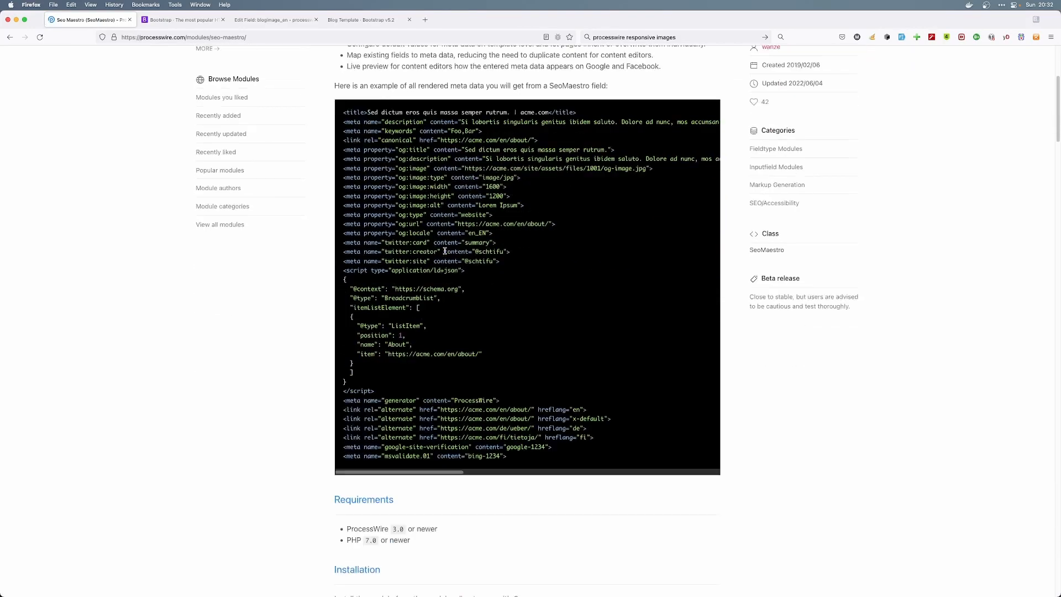
- Examine the SeoMaestro documentation on requirements, installation, module configuration and page meta data settings
scroll(437, 261, "down", 2)
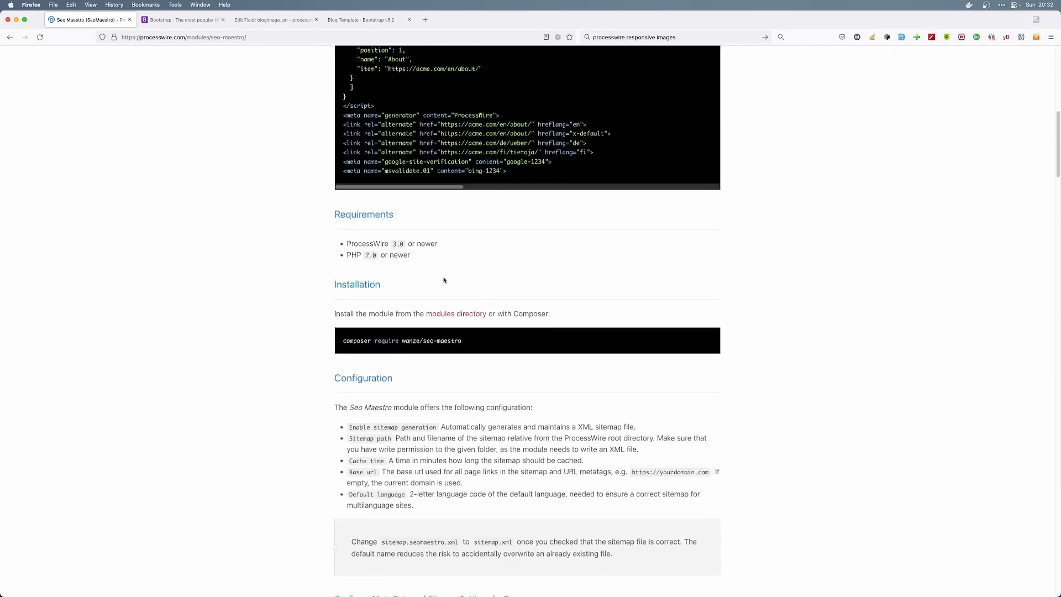
scroll(445, 282, "down", 4)
scroll(455, 290, "up", 15)
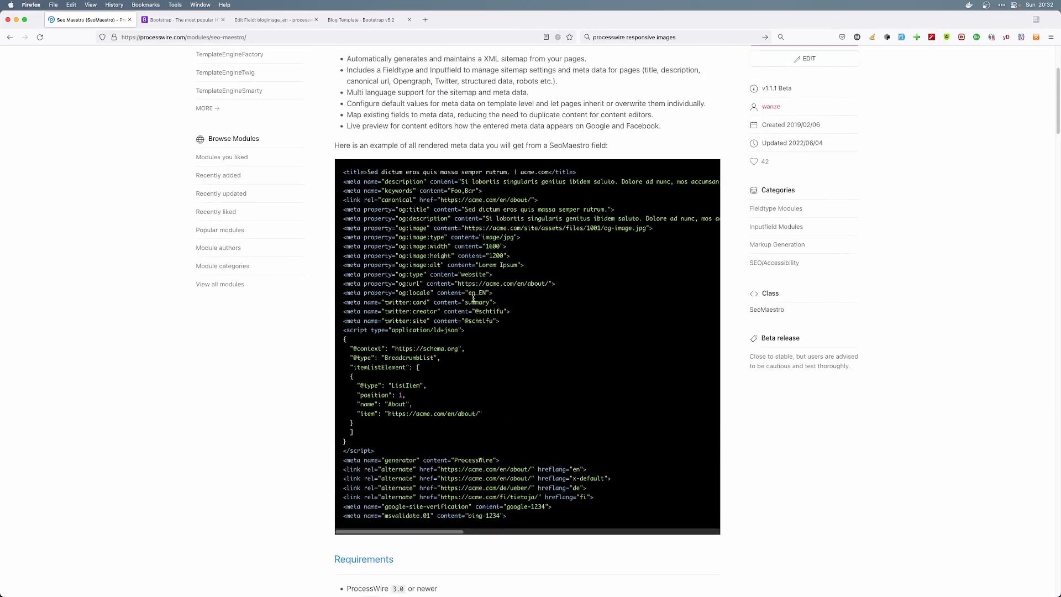
double_click(763, 309)
scroll(303, 362, "down", 5)
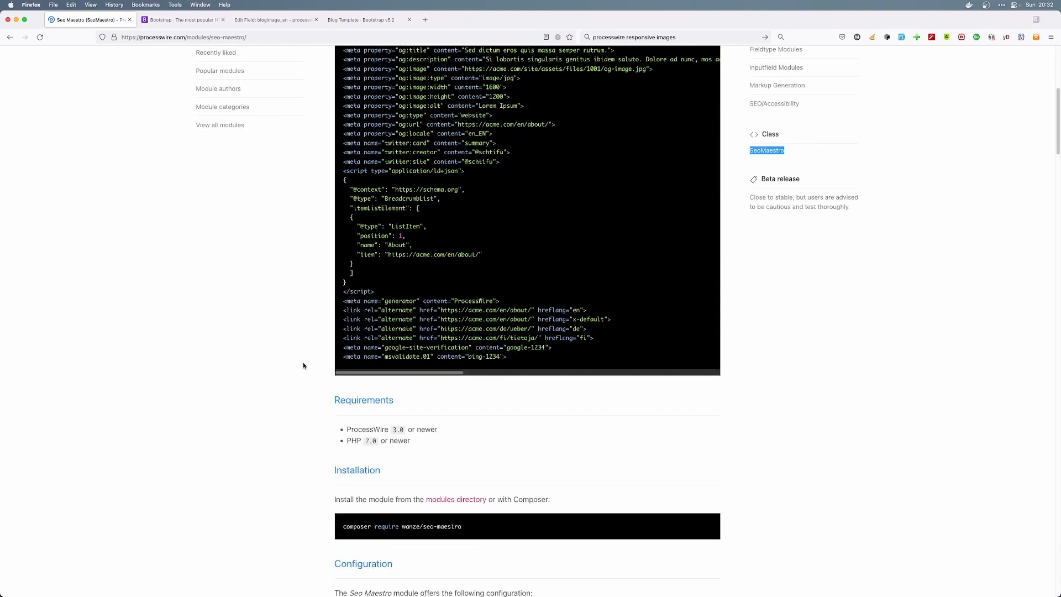
scroll(303, 365, "down", 1)
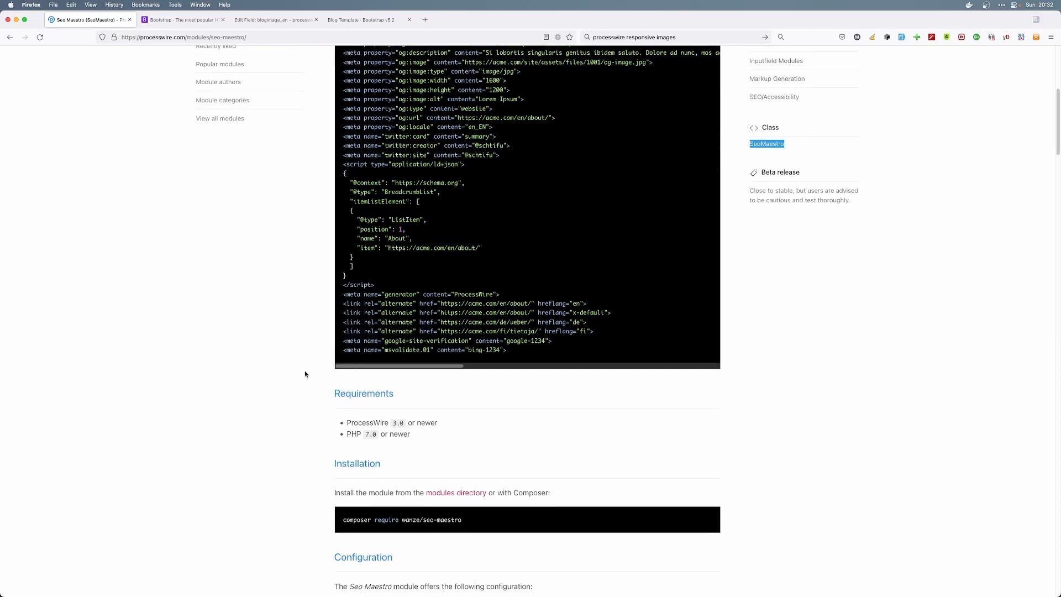
scroll(303, 370, "down", 5)
scroll(303, 373, "down", 4)
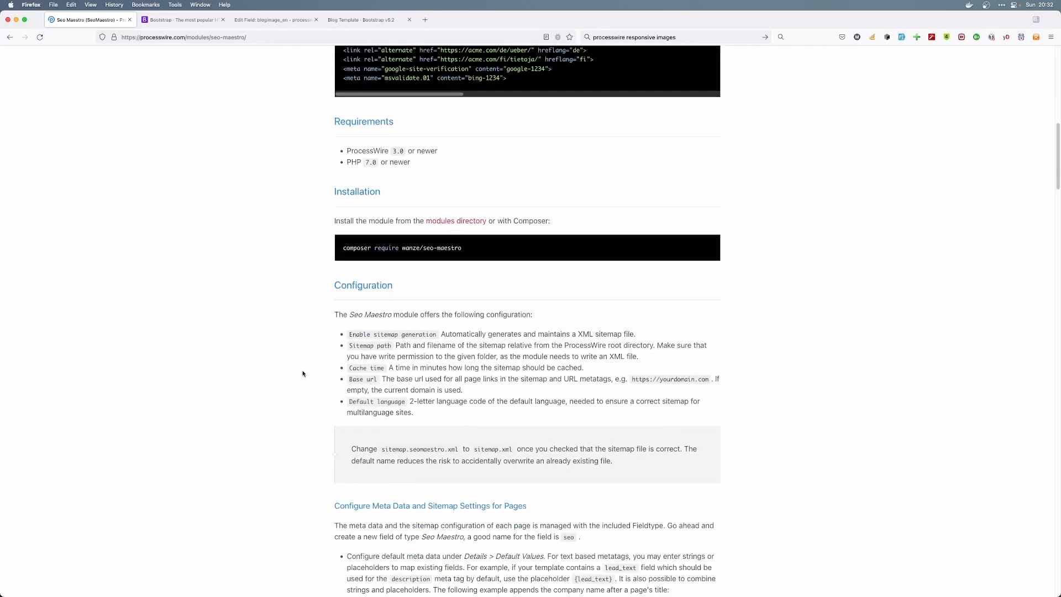
scroll(301, 371, "down", 2)
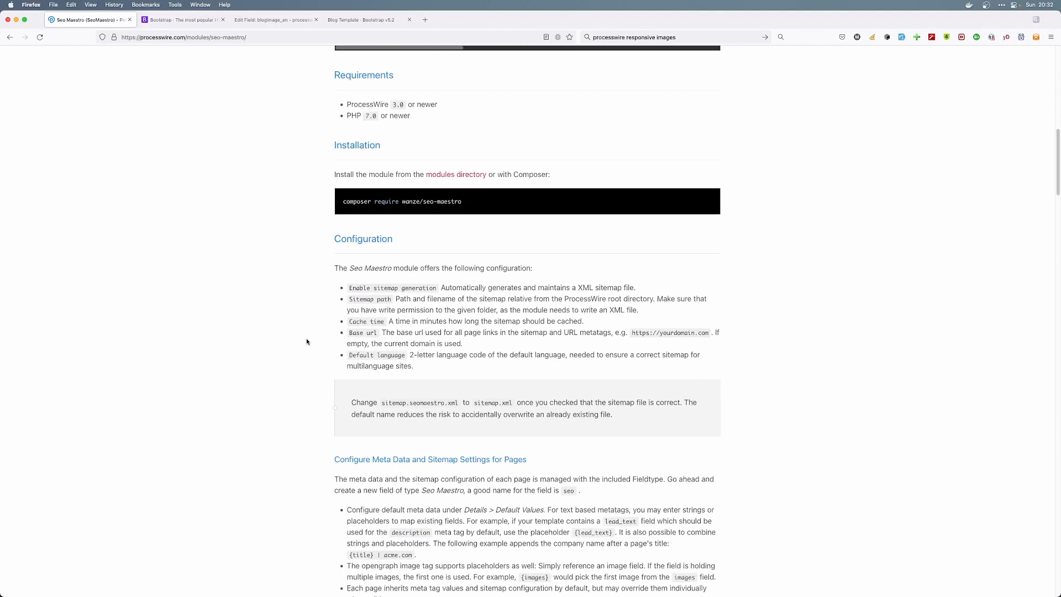
scroll(307, 342, "down", 5)
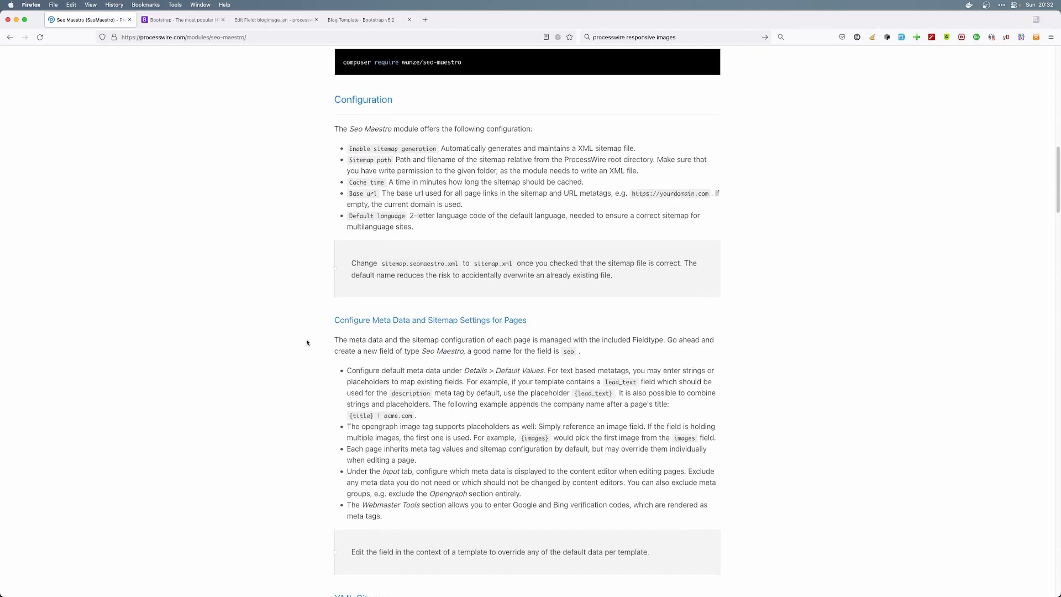
scroll(307, 343, "down", 3)
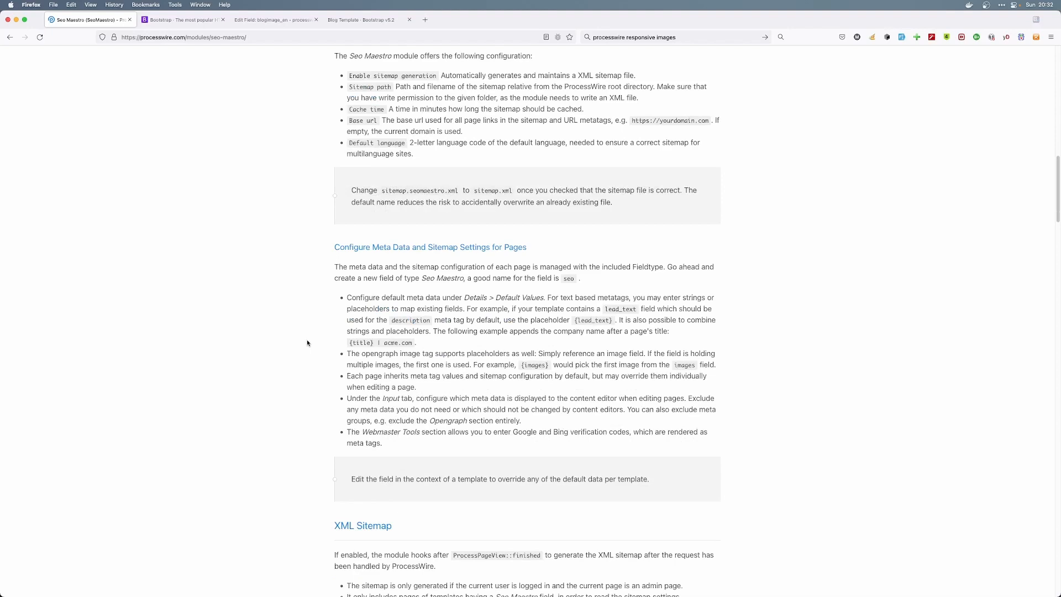
- Read SeoMaestro's XML Sitemap section and the Meta Data tables of common tags and fieldtype groups
scroll(306, 342, "down", 5)
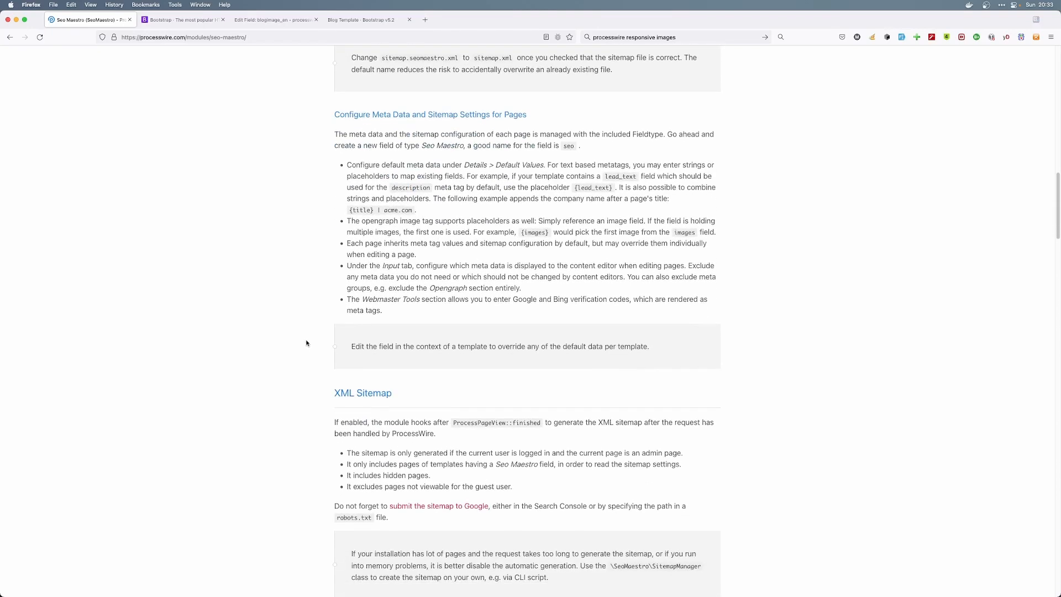
scroll(306, 344, "down", 7)
scroll(303, 340, "down", 5)
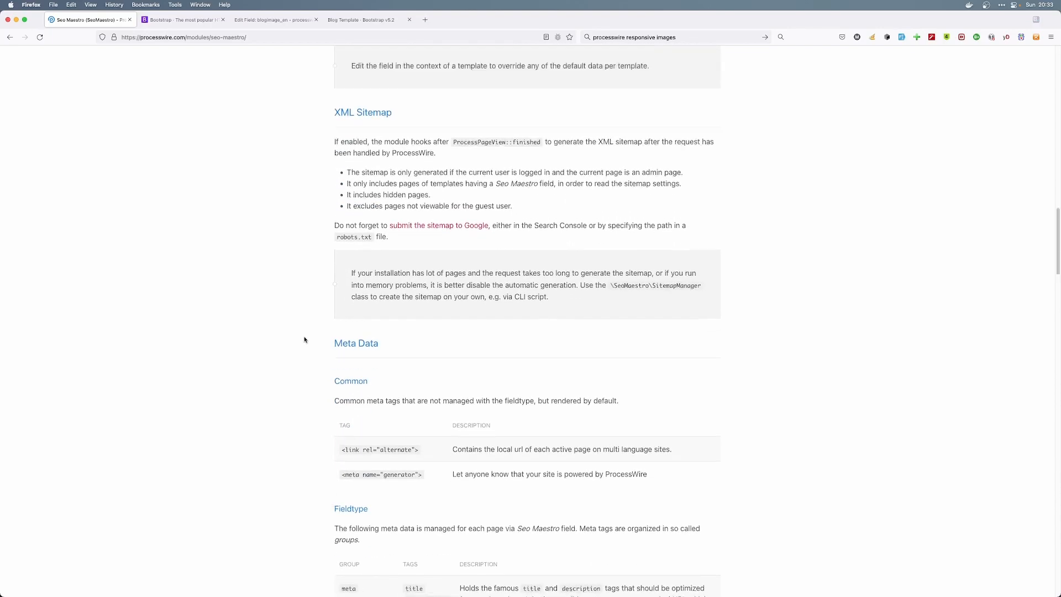
scroll(305, 337, "up", 3)
scroll(301, 305, "up", 3)
scroll(298, 306, "down", 3)
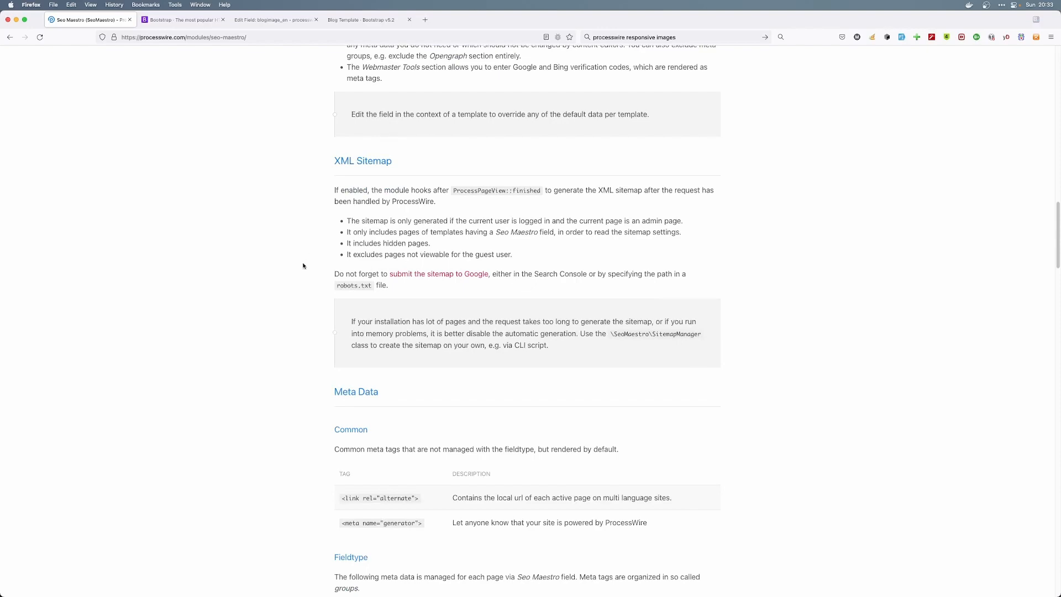
scroll(293, 316, "down", 5)
scroll(296, 318, "down", 2)
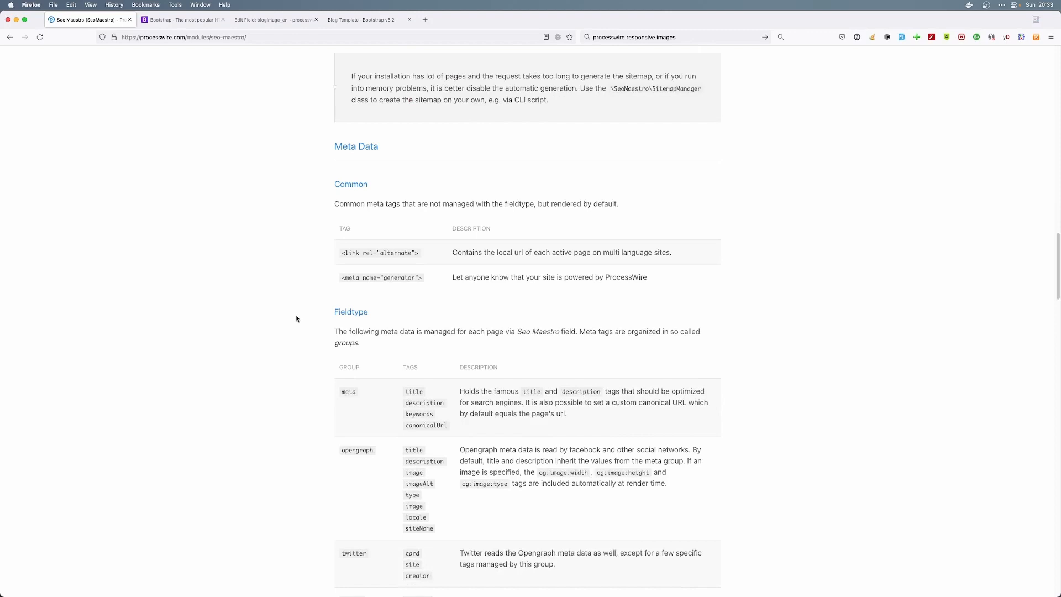
scroll(296, 319, "down", 2)
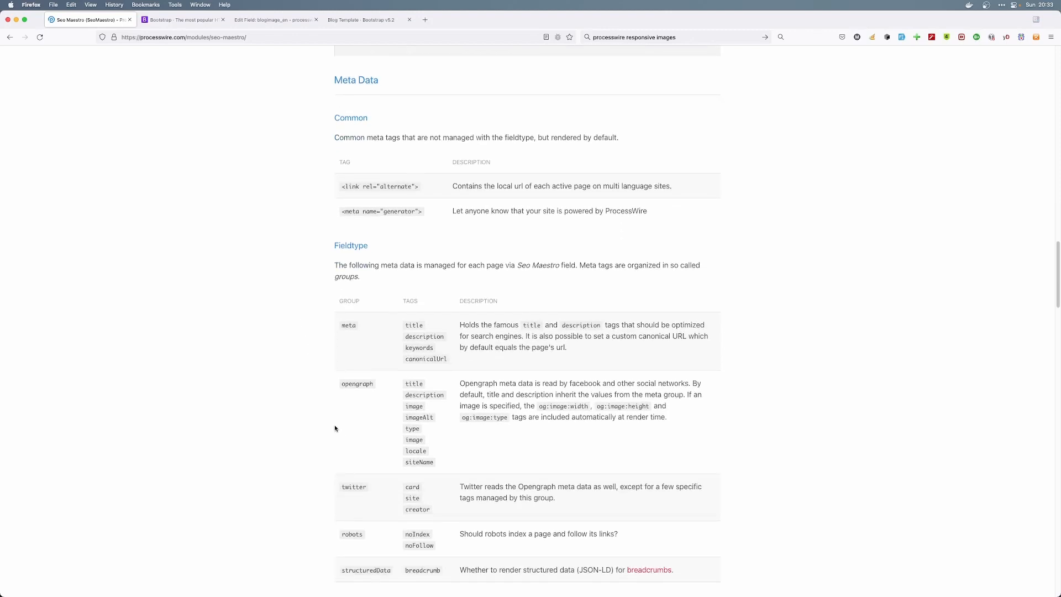
scroll(334, 429, "down", 3)
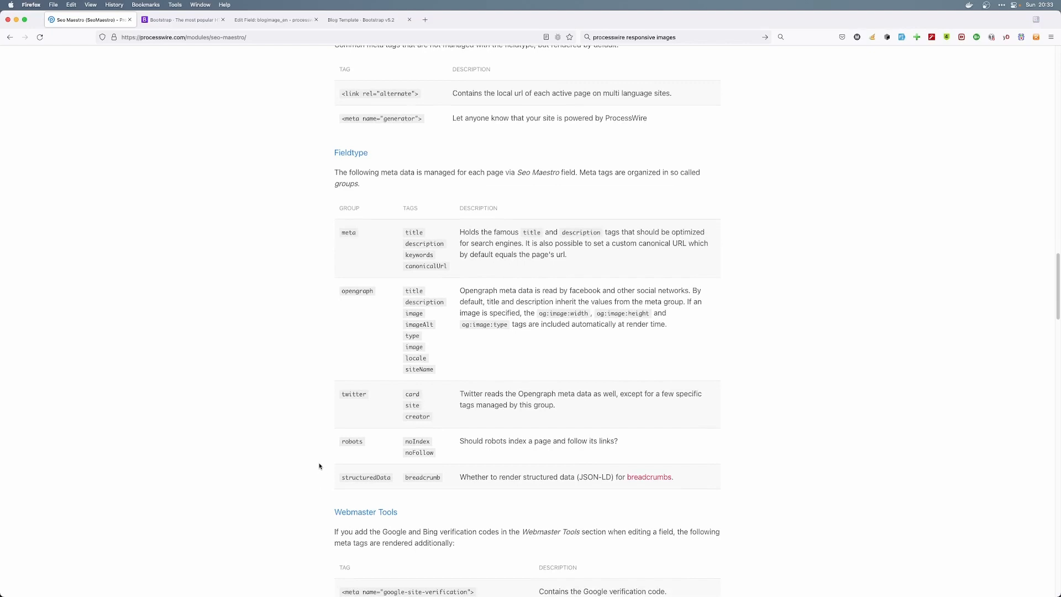
- Examine the SeoMaestro sections on webmaster tools, meta tag output, API usage, available selectors and hooks
scroll(314, 463, "down", 2)
scroll(315, 462, "down", 3)
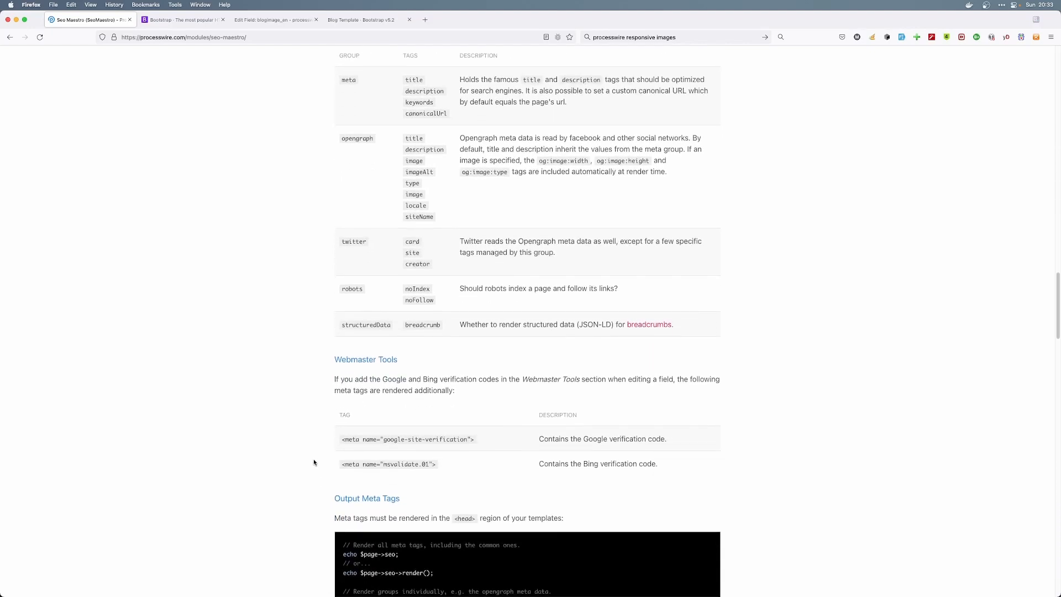
scroll(315, 456, "down", 7)
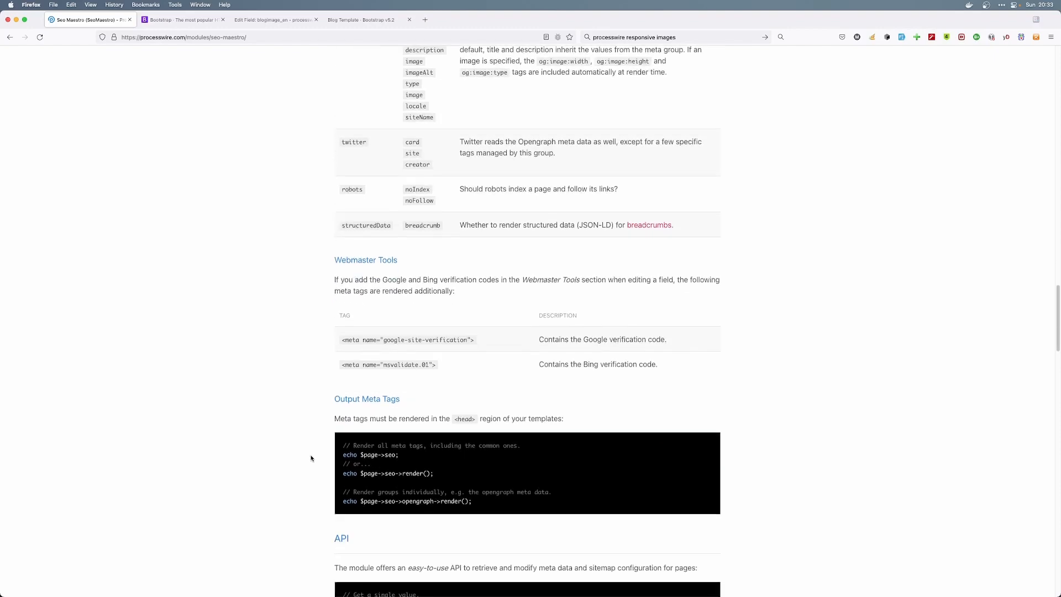
scroll(307, 456, "down", 11)
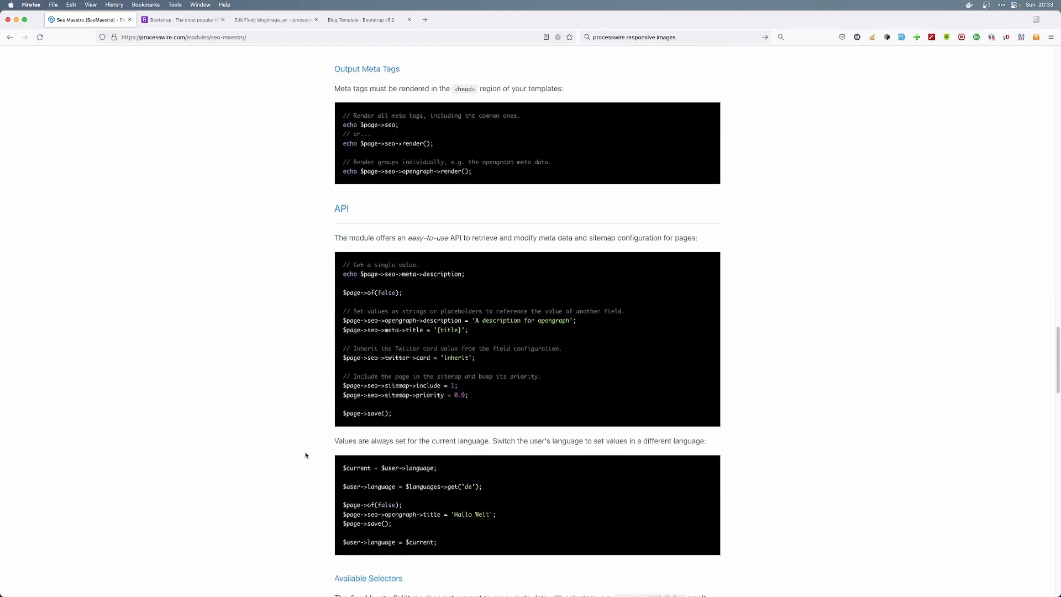
scroll(306, 451, "down", 9)
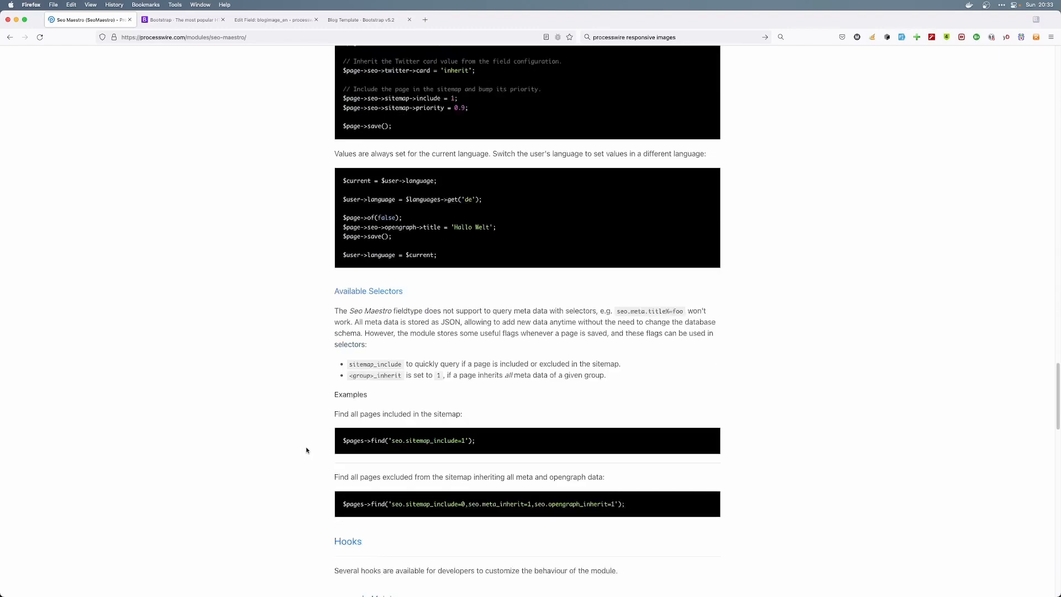
scroll(305, 448, "down", 4)
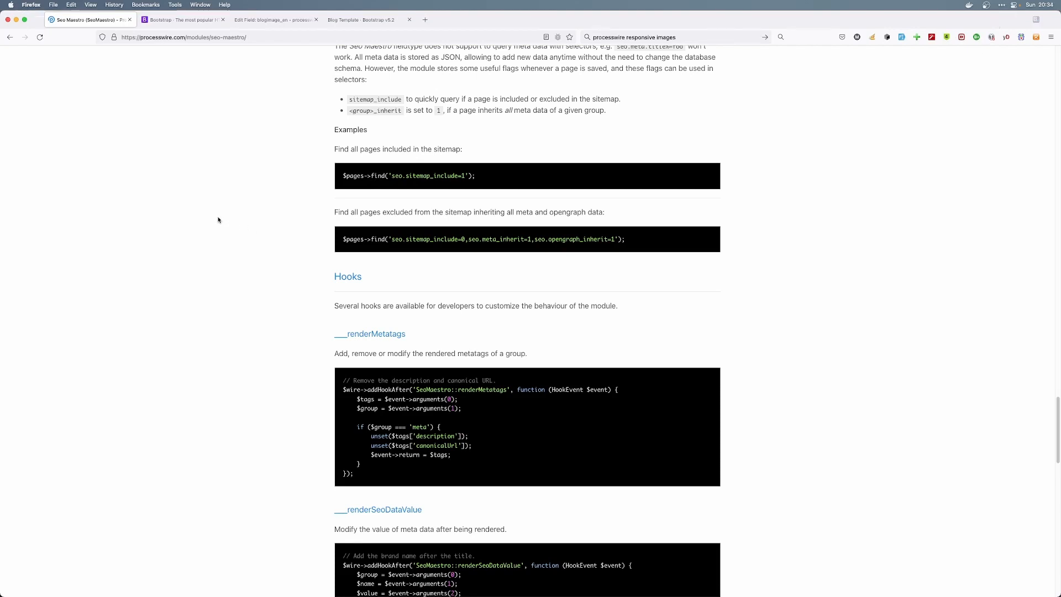
scroll(210, 213, "up", 1)
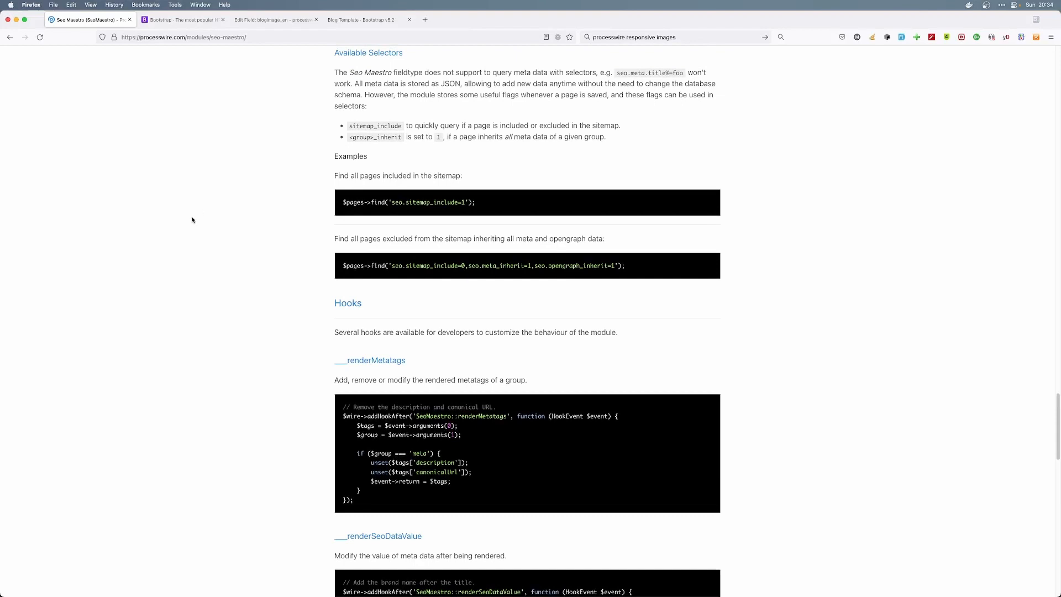
- Switch to the ProcessWire admin and install the core module FieldtypeRepeater
left_click(263, 19)
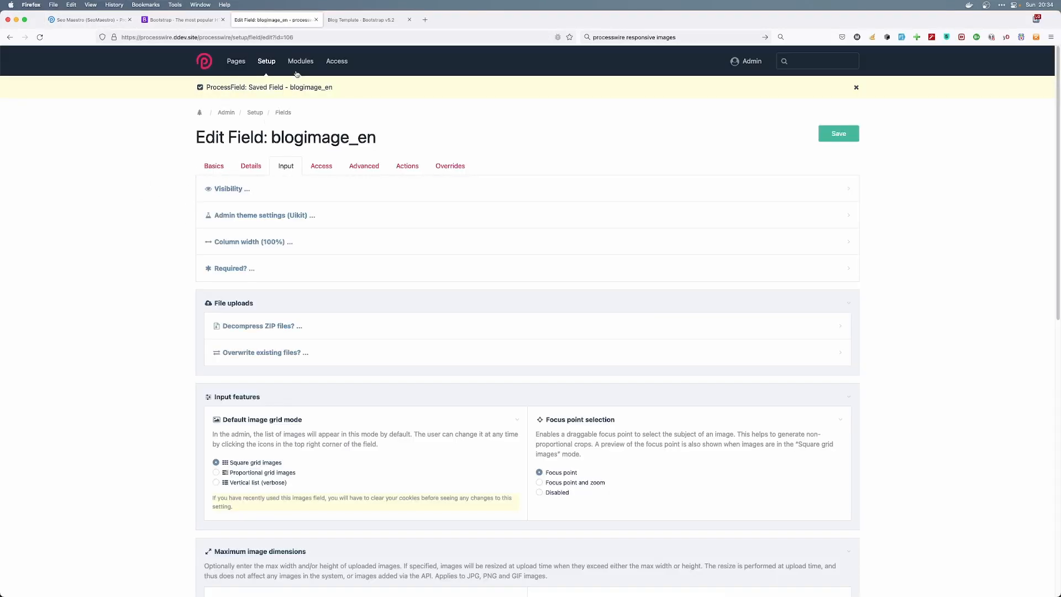
mouse_move(300, 62)
mouse_move(299, 133)
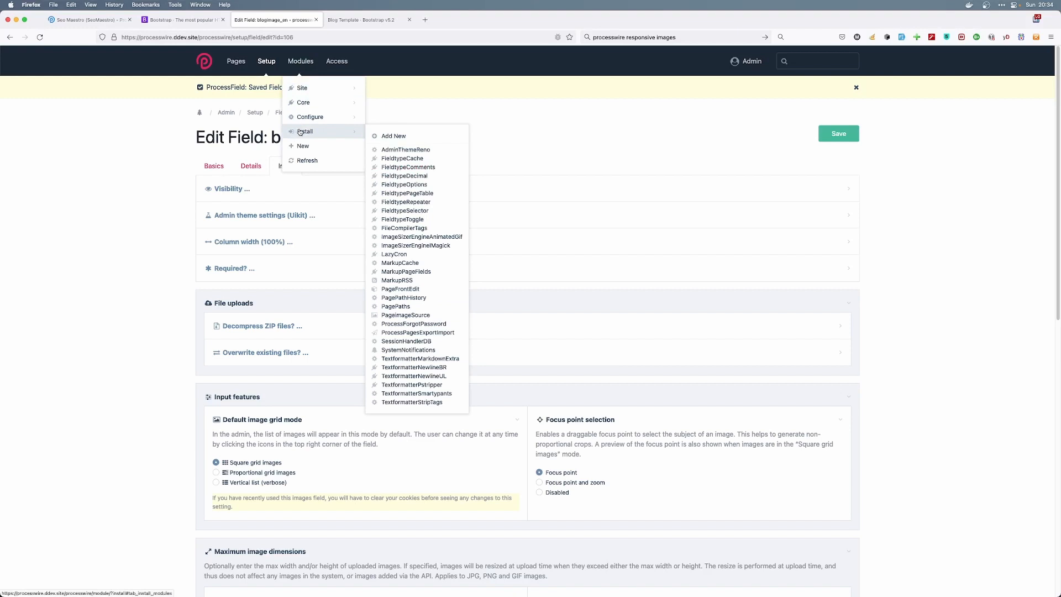
left_click(416, 203)
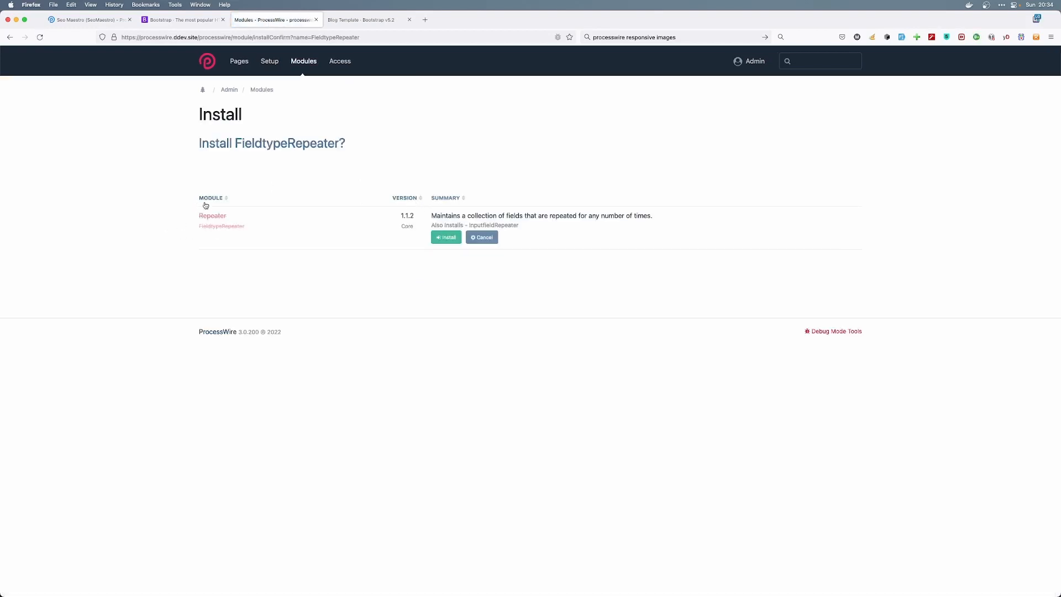
left_click(440, 241)
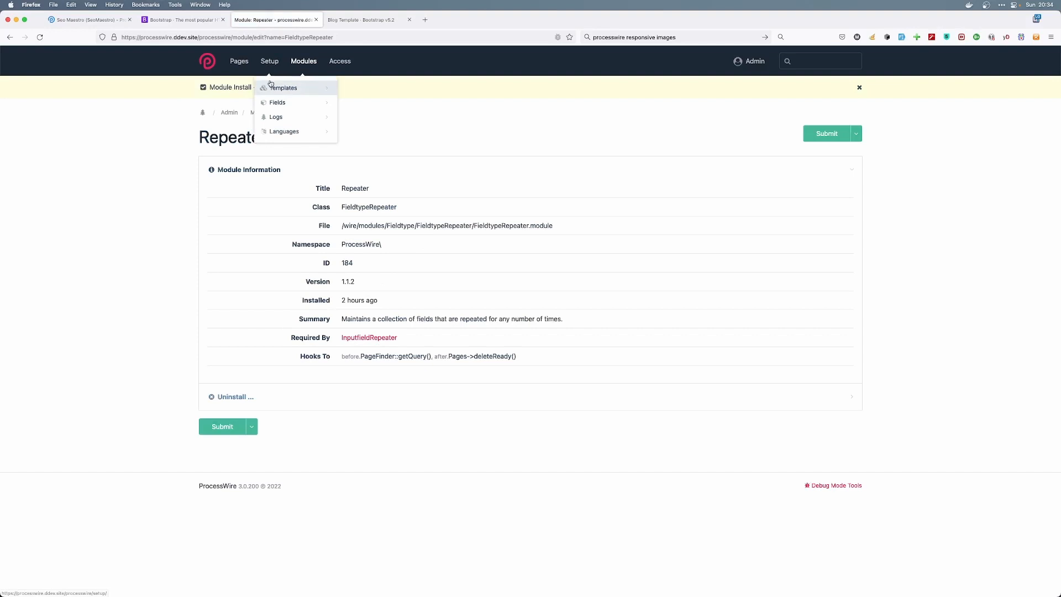
- Create and save a new field labelled repeater_author with the type Repeater
mouse_move(276, 102)
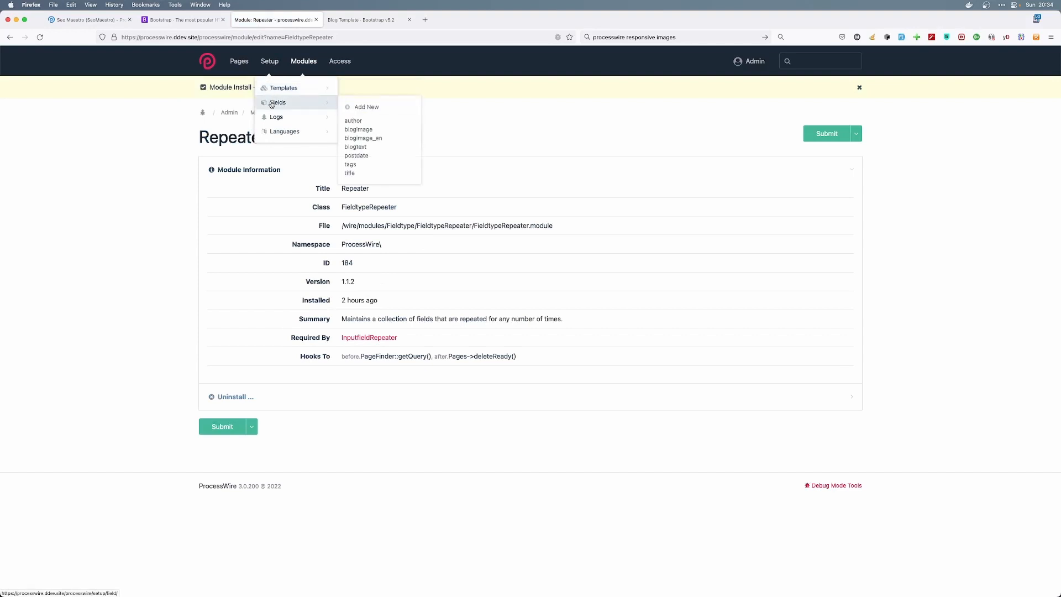
left_click(371, 105)
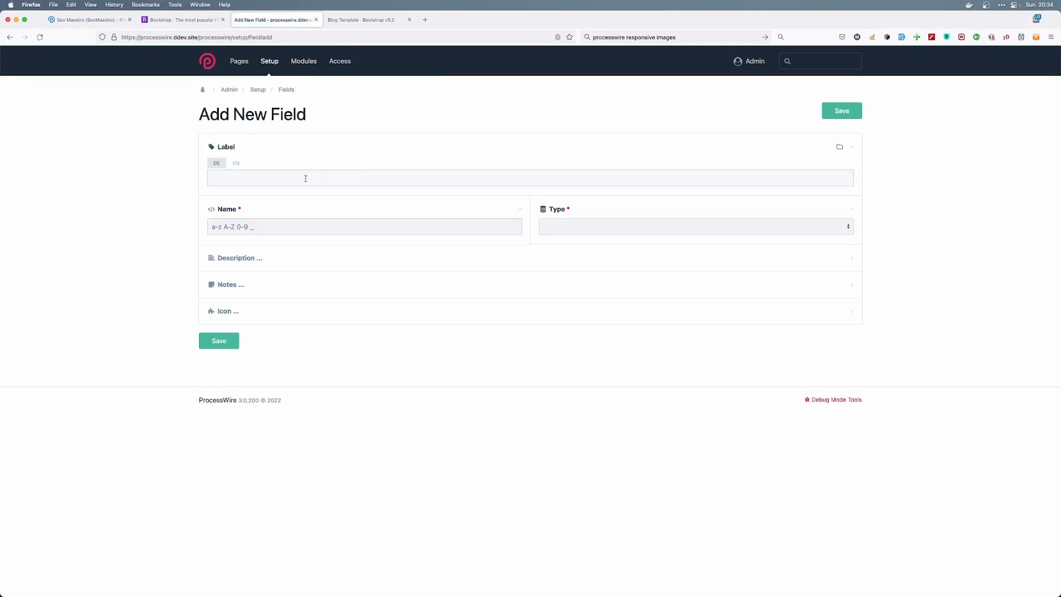
type("re")
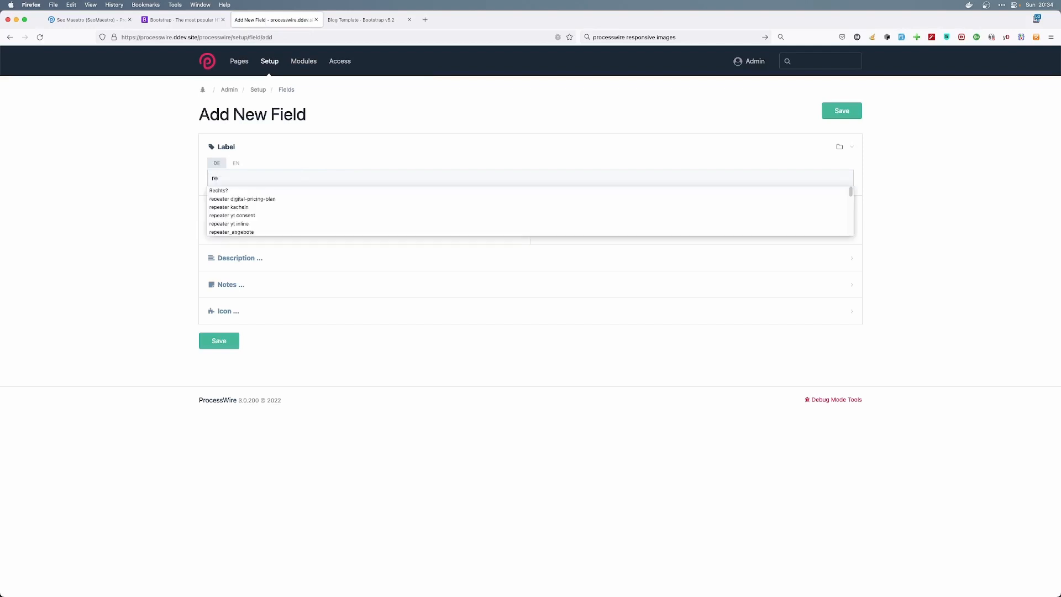
type("peater_author")
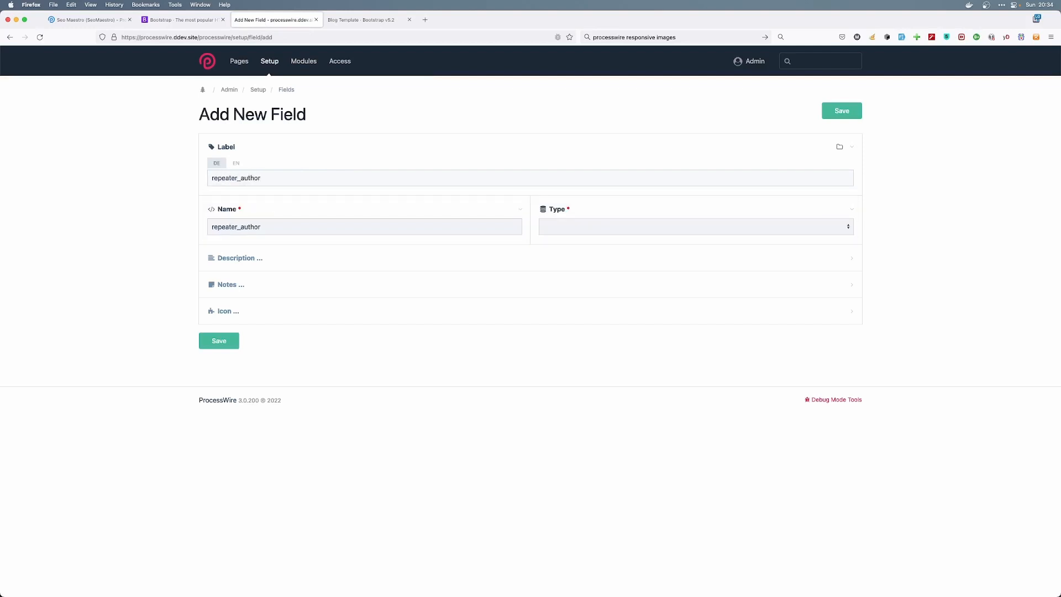
left_click(566, 226)
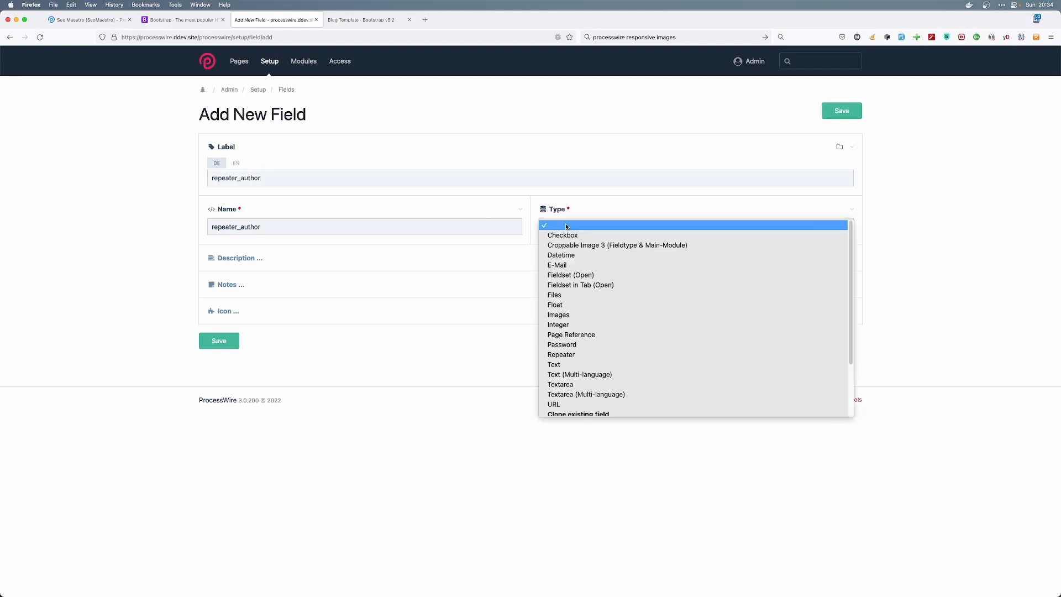
left_click(572, 353)
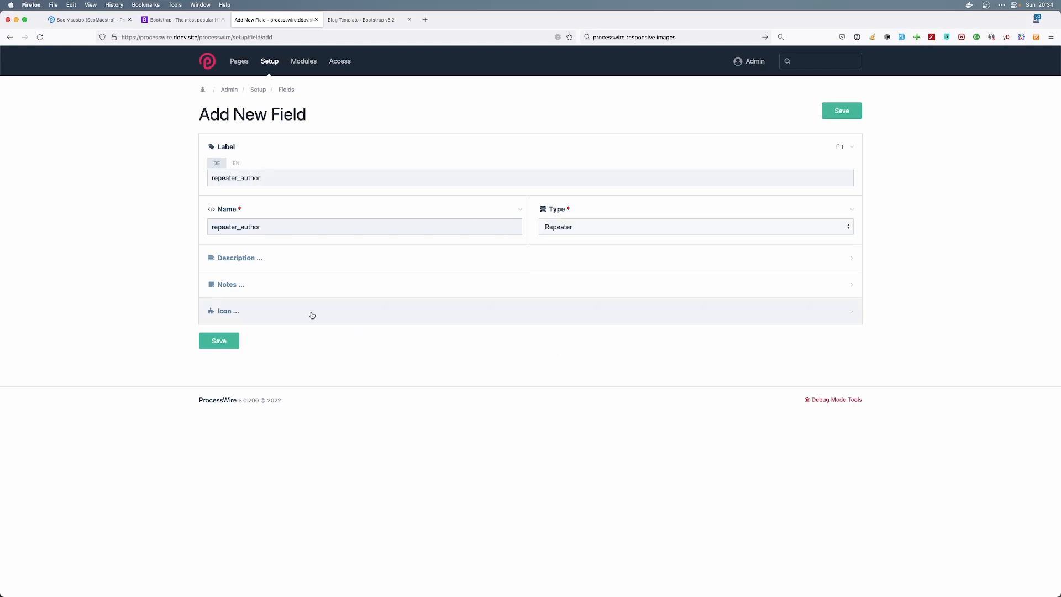
left_click(217, 342)
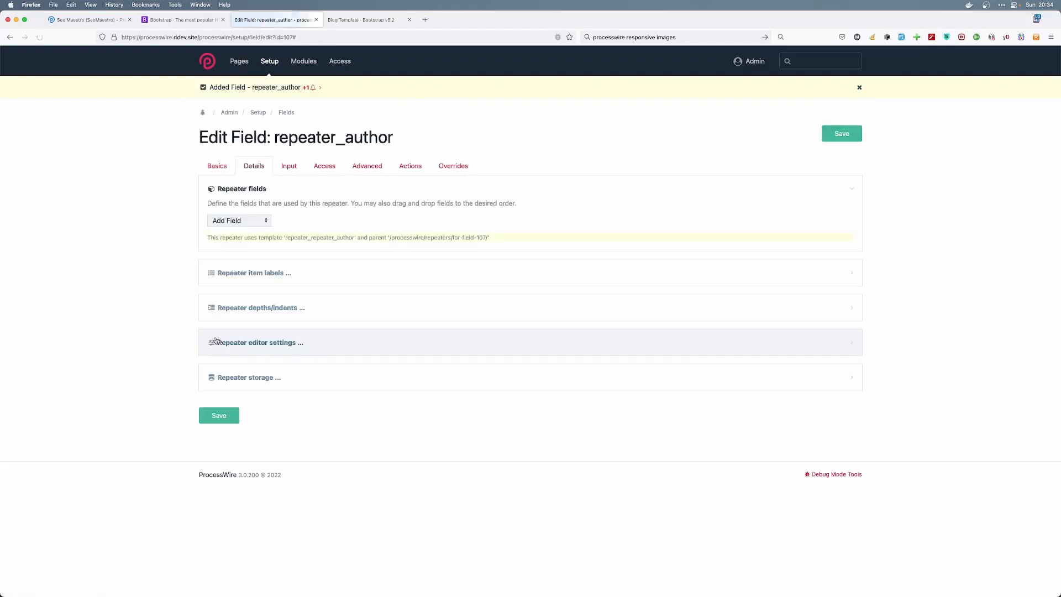
- Add the title, email and postdate fields to the repeater fields of repeater_author
left_click(232, 221)
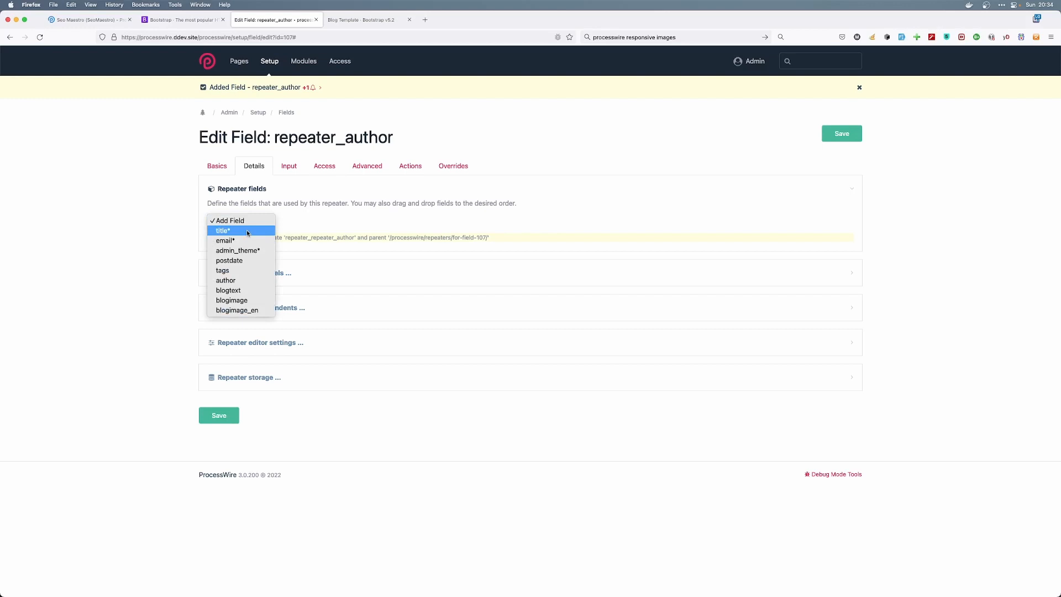
left_click(247, 231)
left_click(242, 221)
left_click(243, 240)
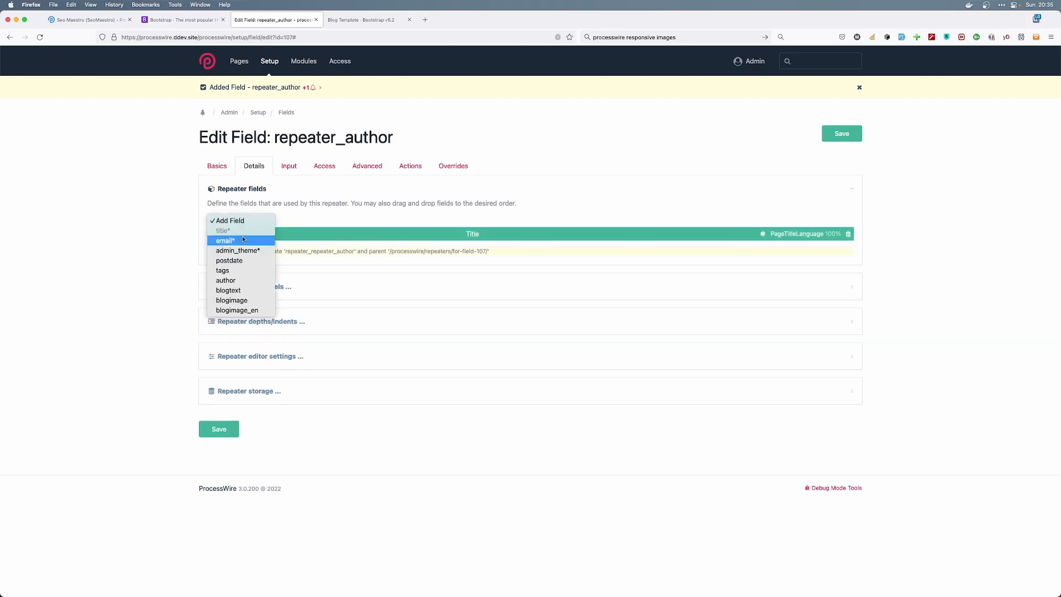
left_click(249, 223)
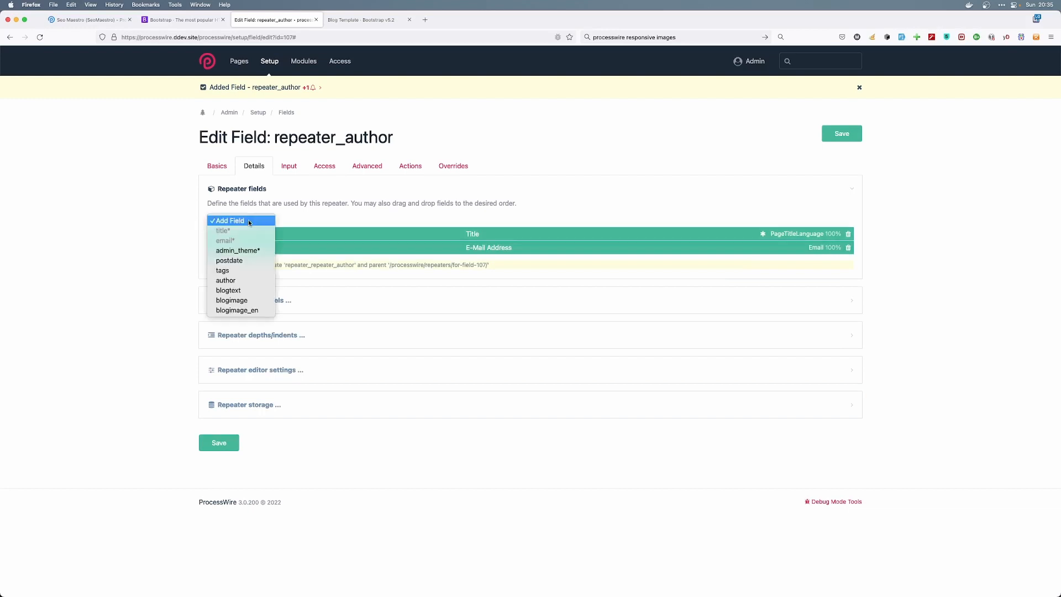
left_click(247, 260)
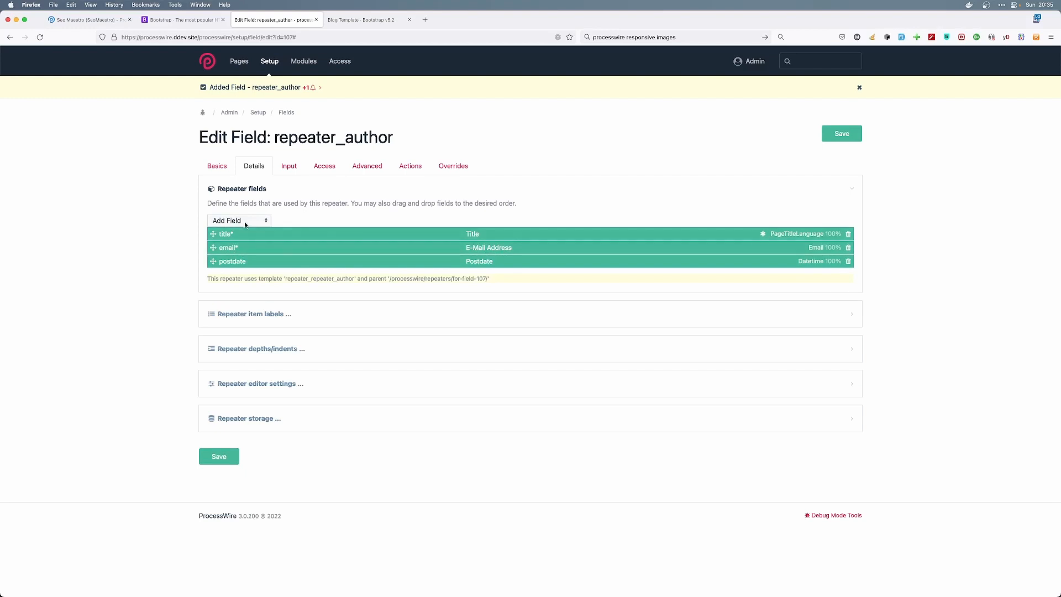
- Add the blogtext and blogimage fields to the repeater fields of repeater_author and save the field
left_click(245, 223)
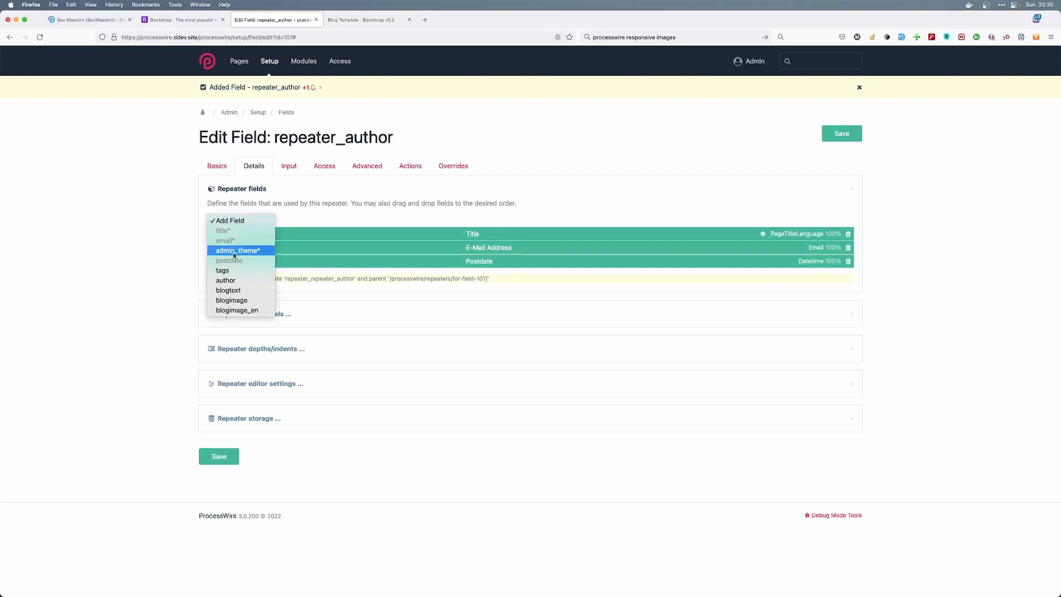
left_click(239, 289)
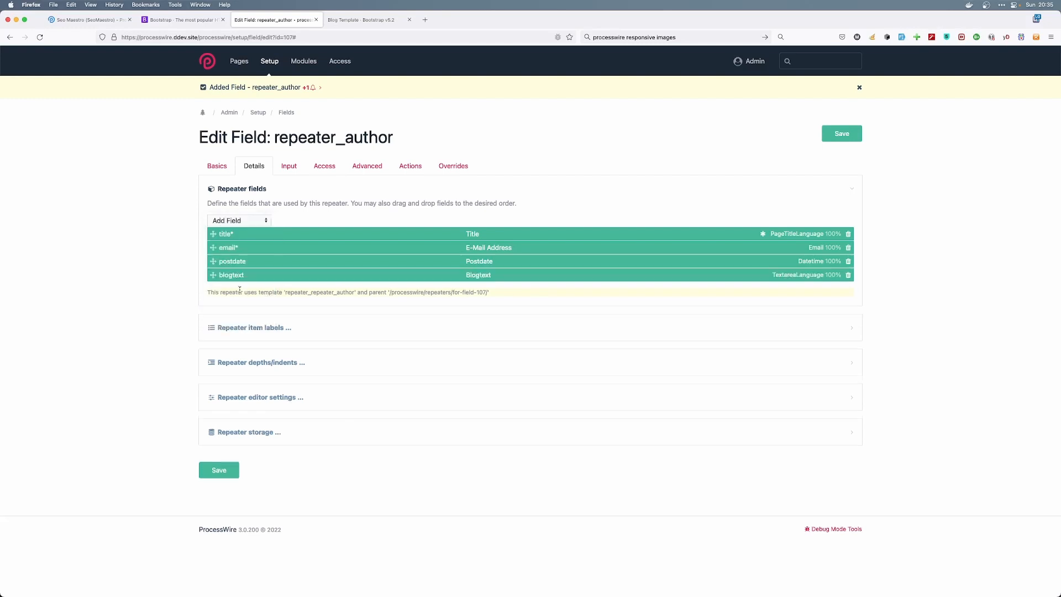
left_click(236, 221)
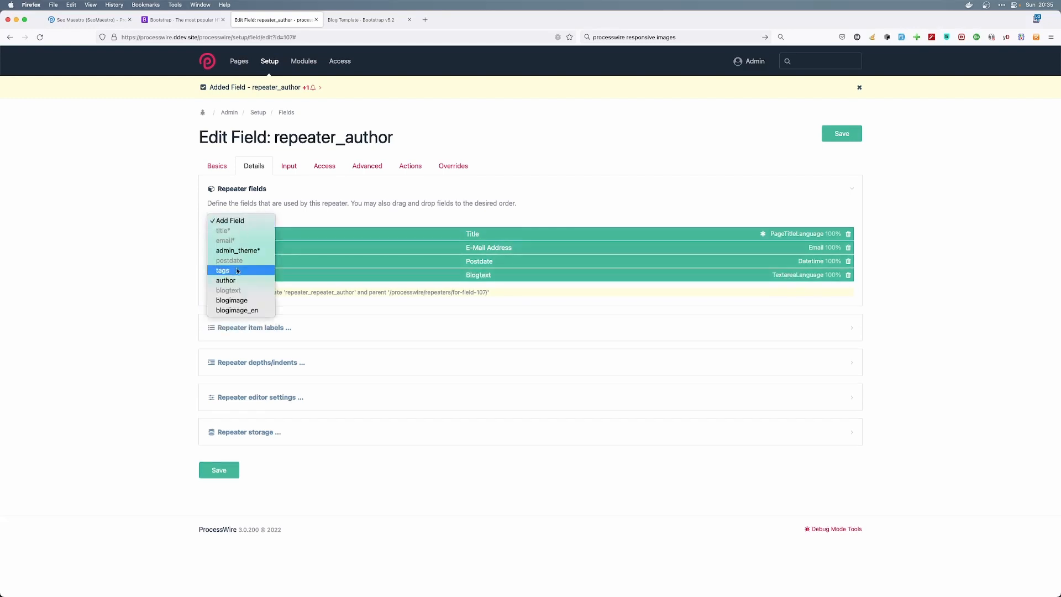
left_click(236, 300)
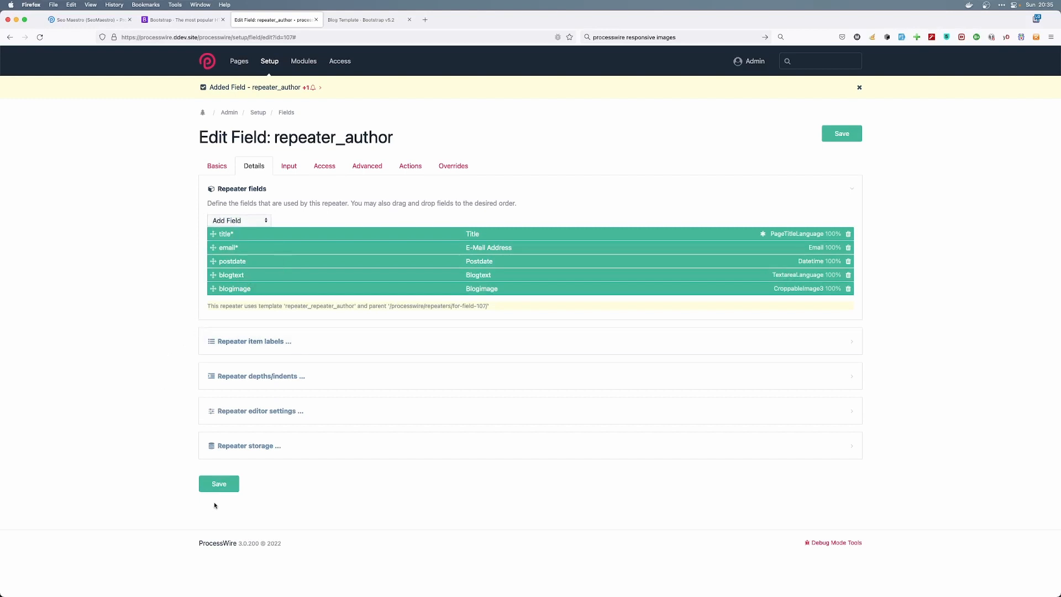
left_click(221, 486)
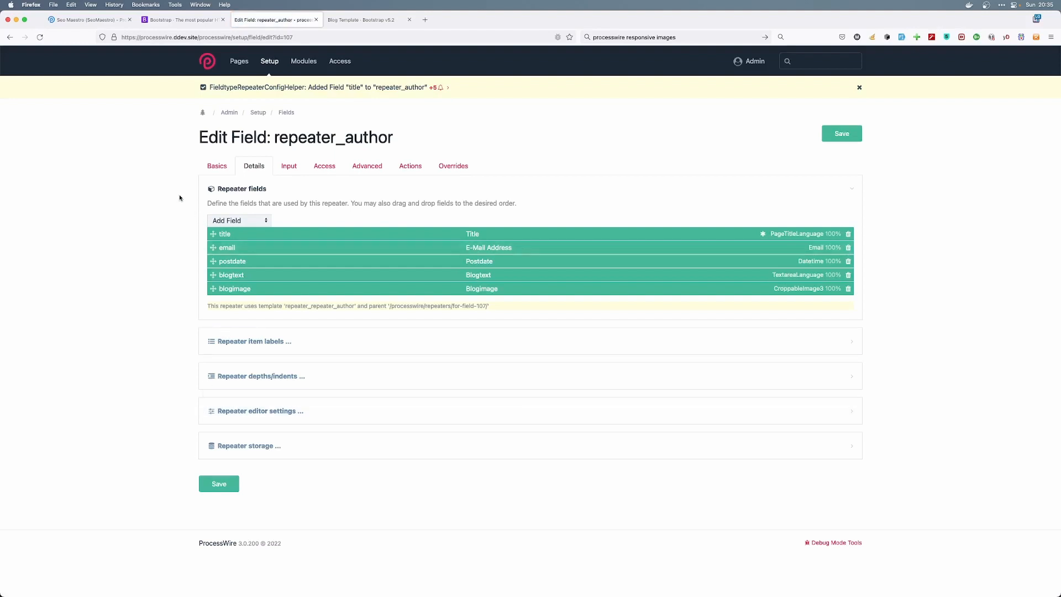
- Relabel the repeater's title field as "Author name" and save it
left_click(474, 234)
left_click_drag(233, 161, 200, 164)
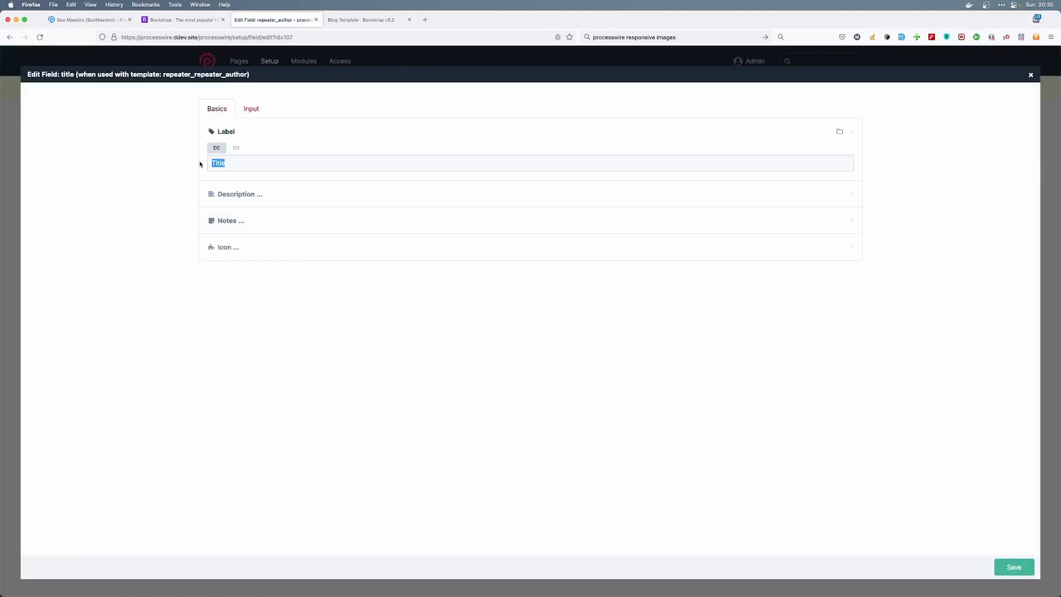
type("A")
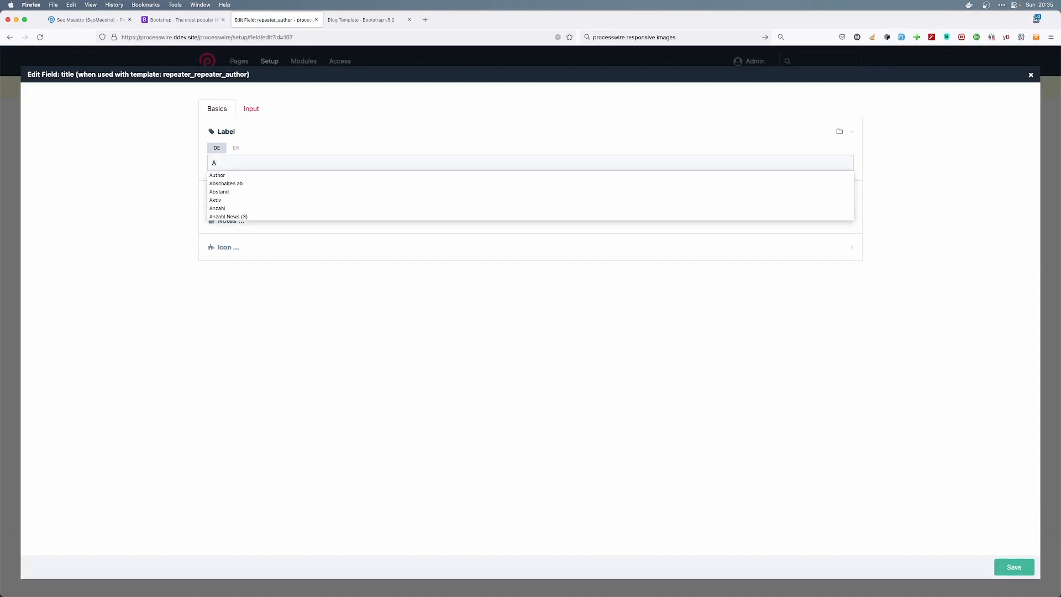
type("uthorname")
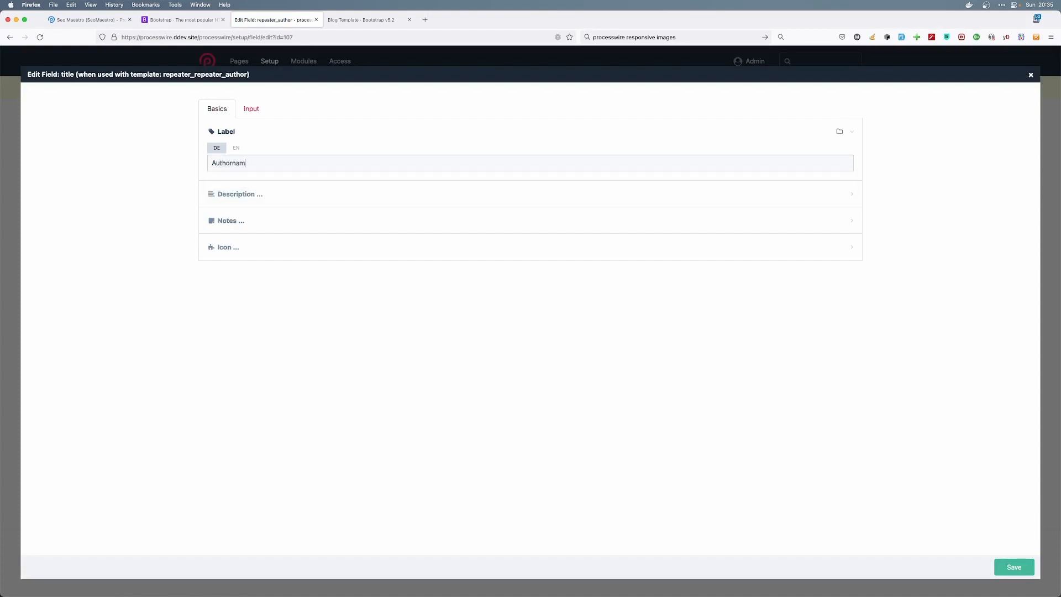
key("Left")
key("Left")
key("Left")
key("Left")
left_click(1014, 567)
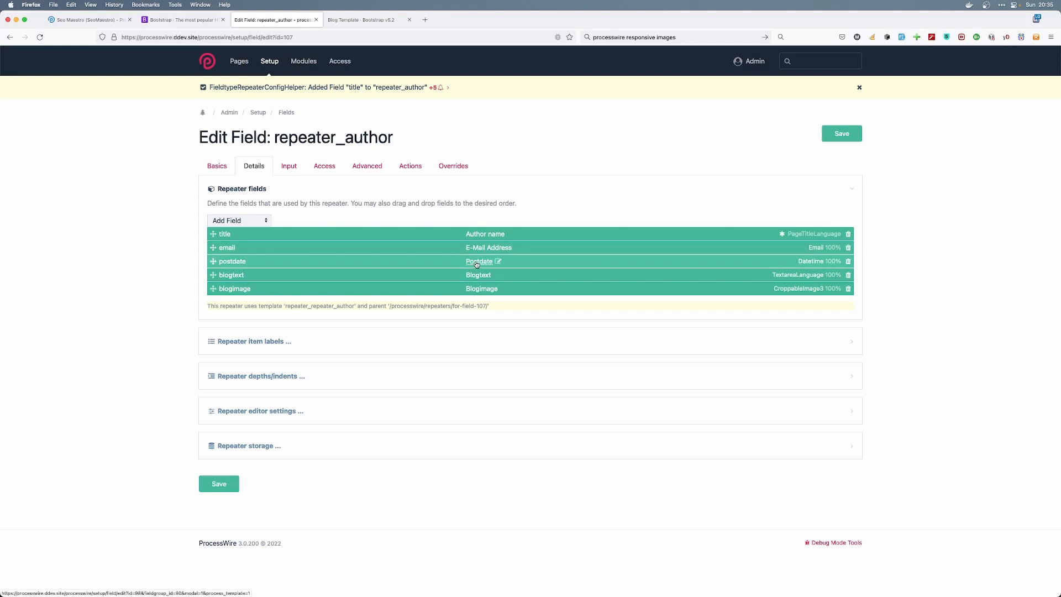
- Relabel the repeater's postdate field as "Birthdate" and save it
left_click(474, 261)
double_click(237, 161)
type("Birthdate")
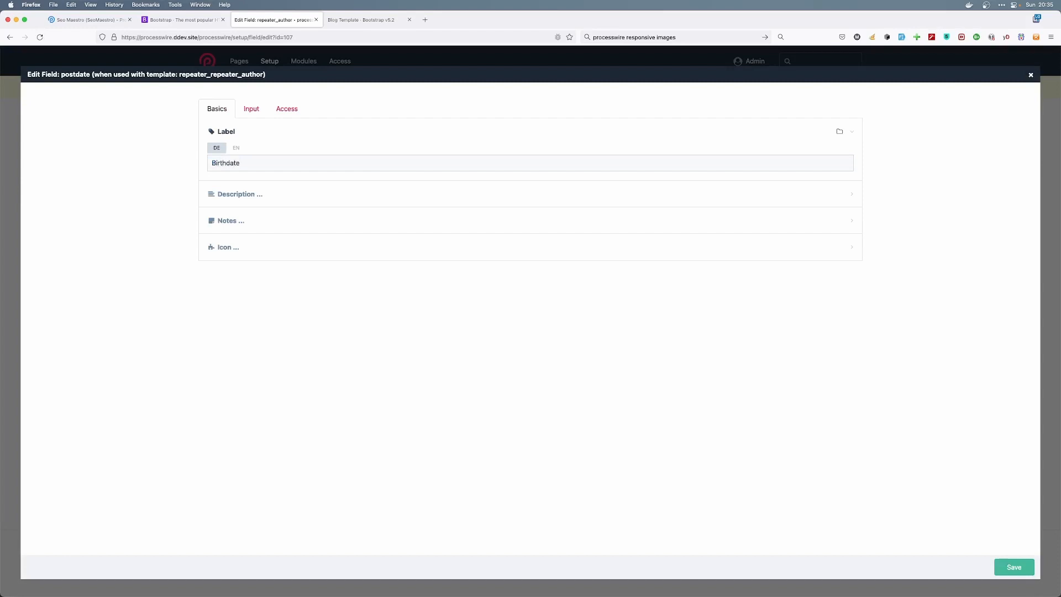
left_click(1014, 567)
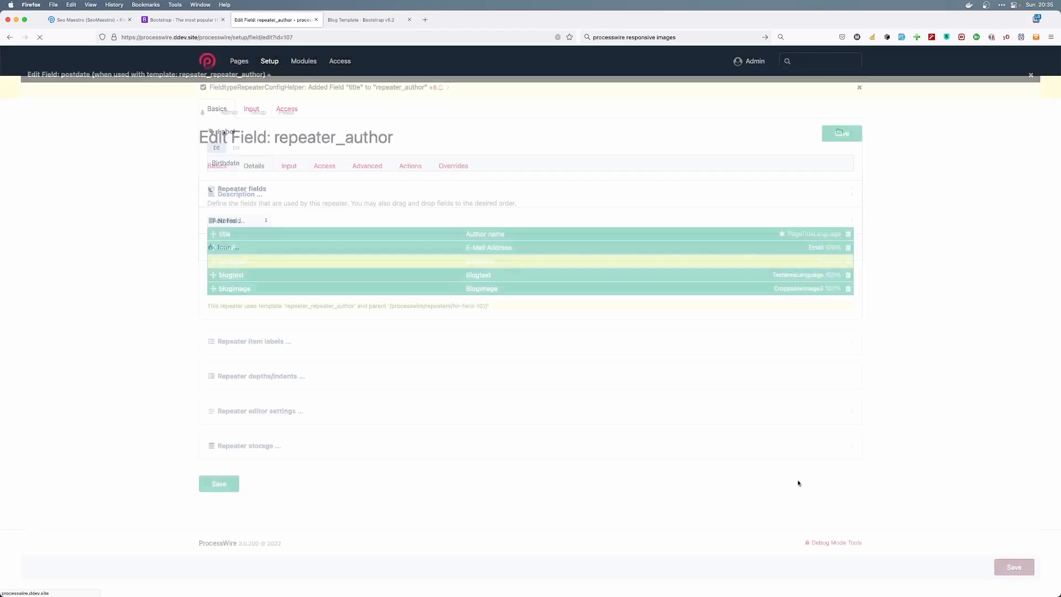
- Relabel the repeater's blogtext field as "Address" and save it
left_click(481, 274)
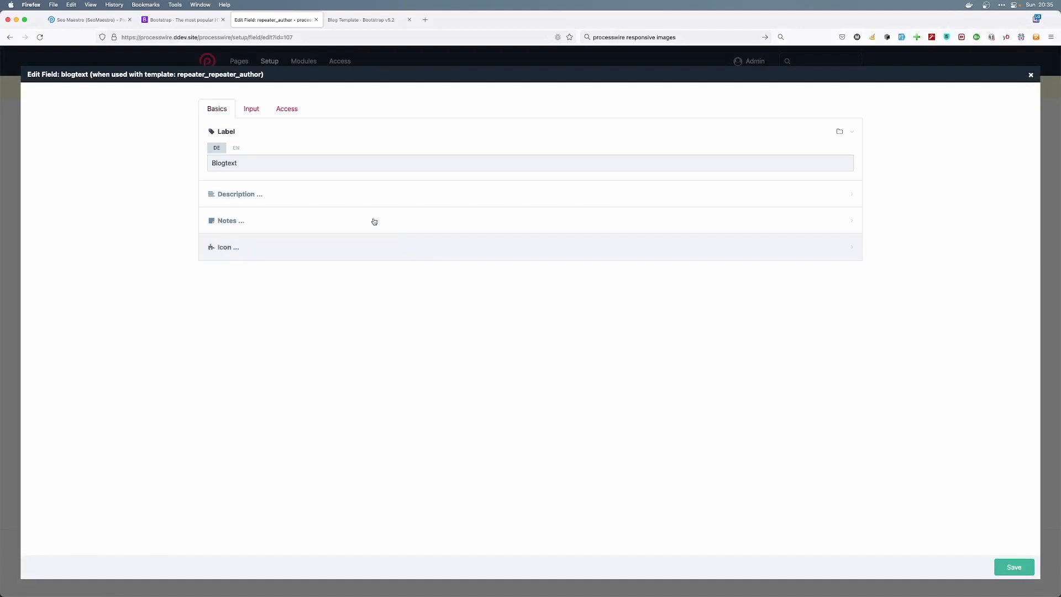
left_click_drag(212, 161, 199, 161)
type("Addr")
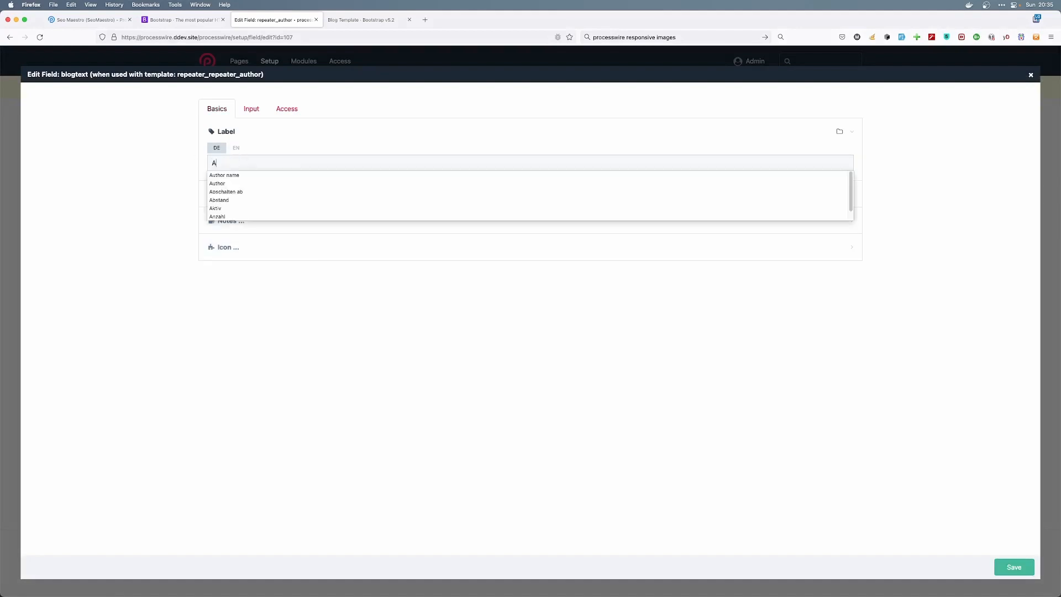
left_click(1014, 567)
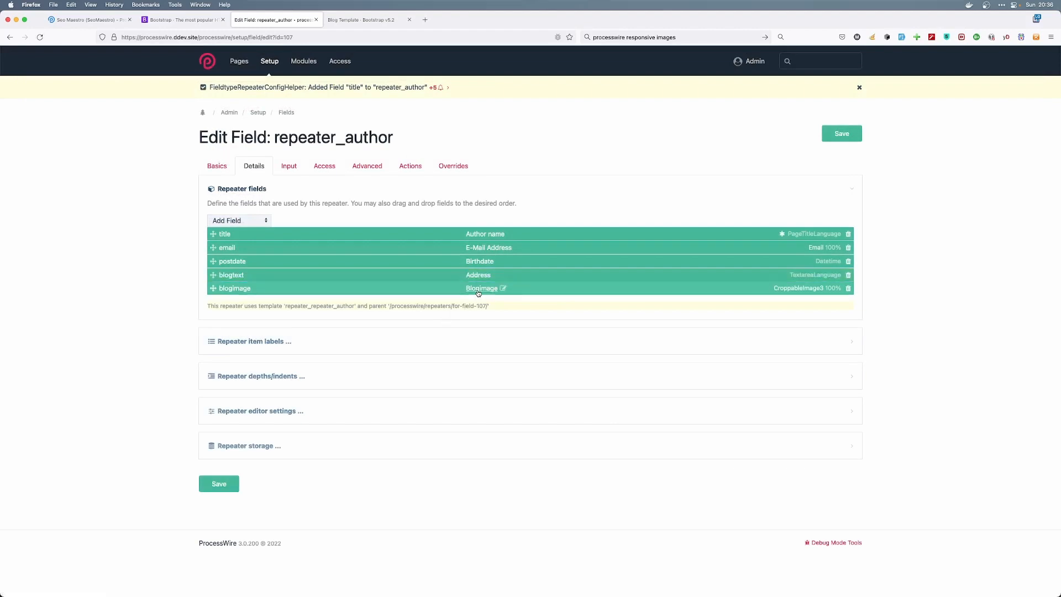
- Relabel the repeater's blogimage field as "Author image" and save the repeater_author field
left_click(478, 288)
left_click_drag(224, 163, 180, 160)
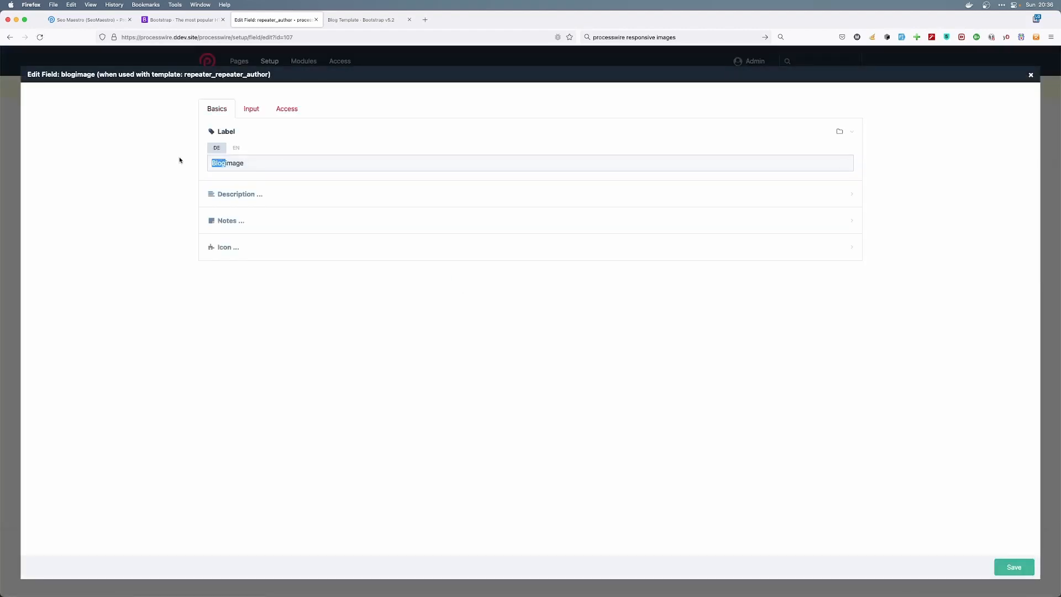
type("Atu")
key("BackSpace")
key("BackSpace")
key("BackSpace")
type("Author")
left_click(997, 567)
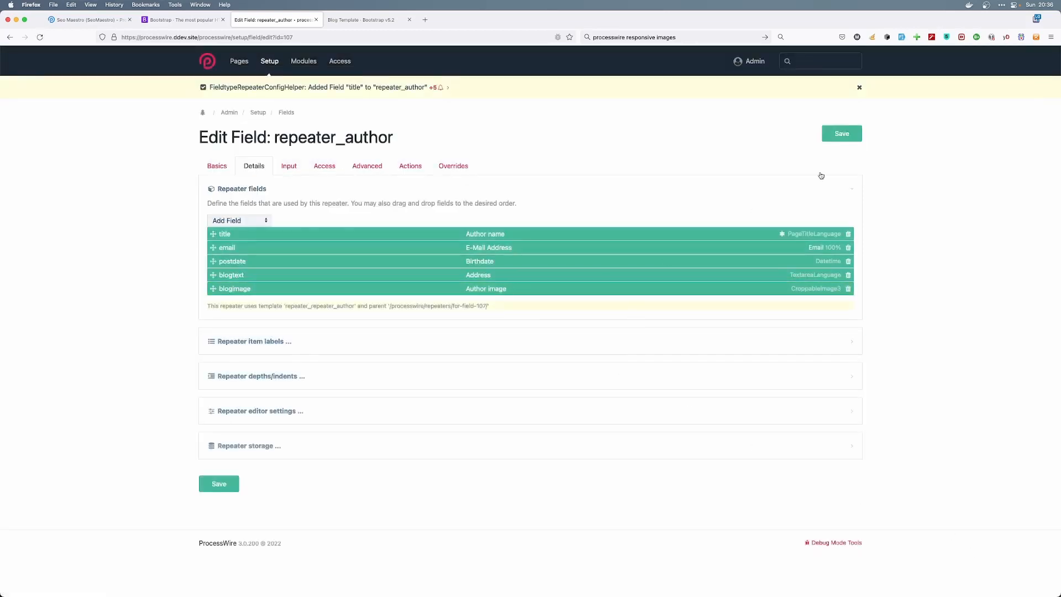
left_click(842, 139)
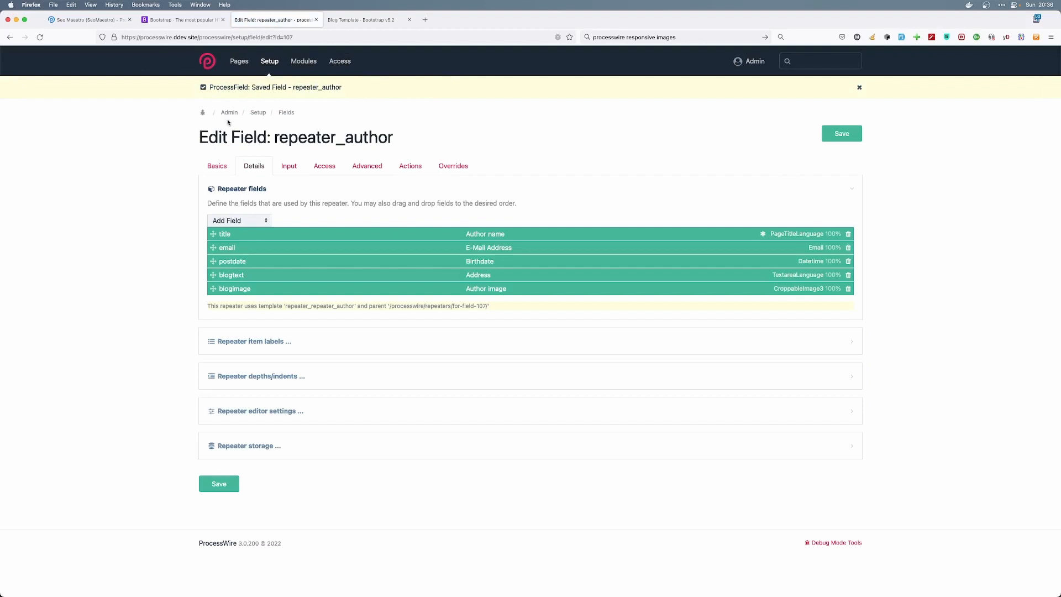
- Add the repeater_author field to the blogpost template and save the template
mouse_move(268, 76)
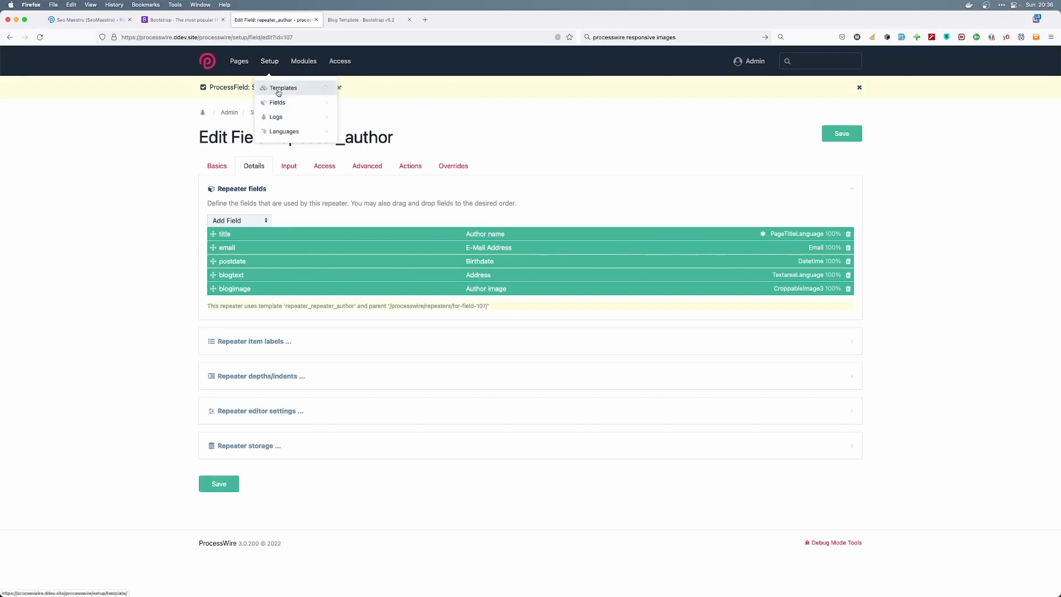
left_click(369, 108)
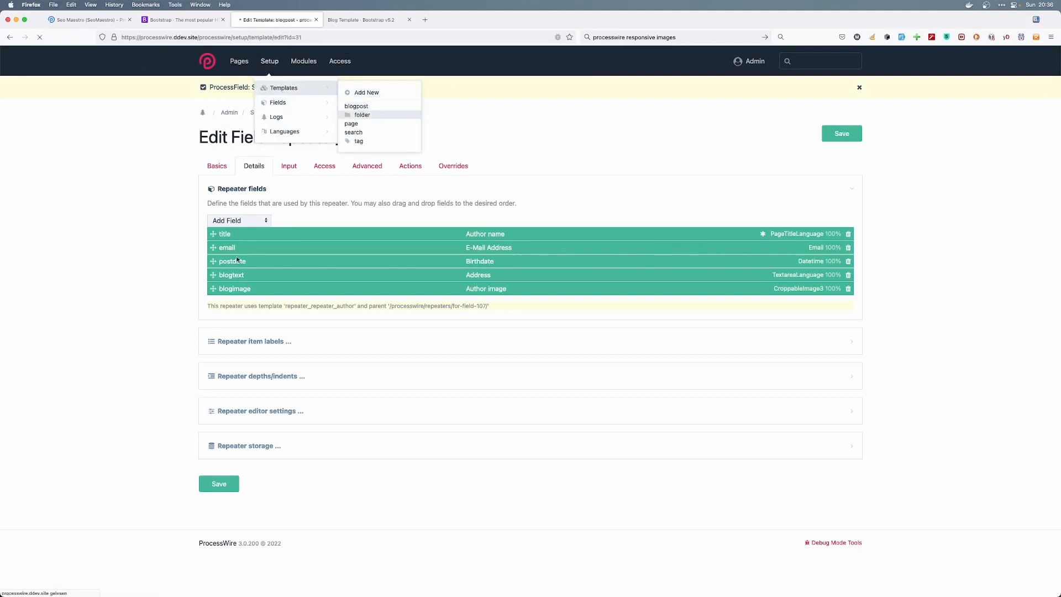
left_click(271, 210)
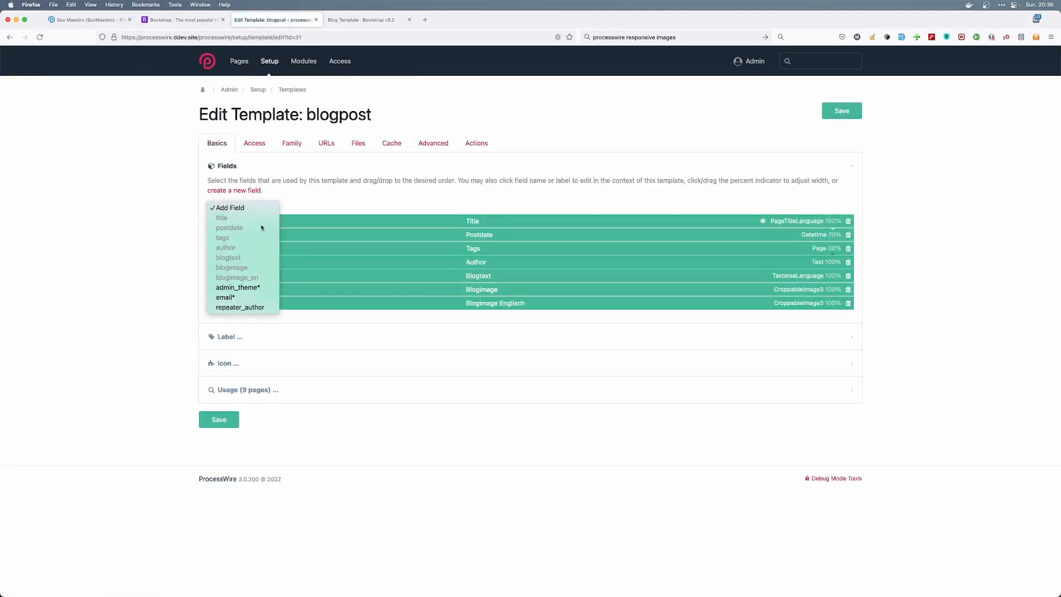
left_click(262, 308)
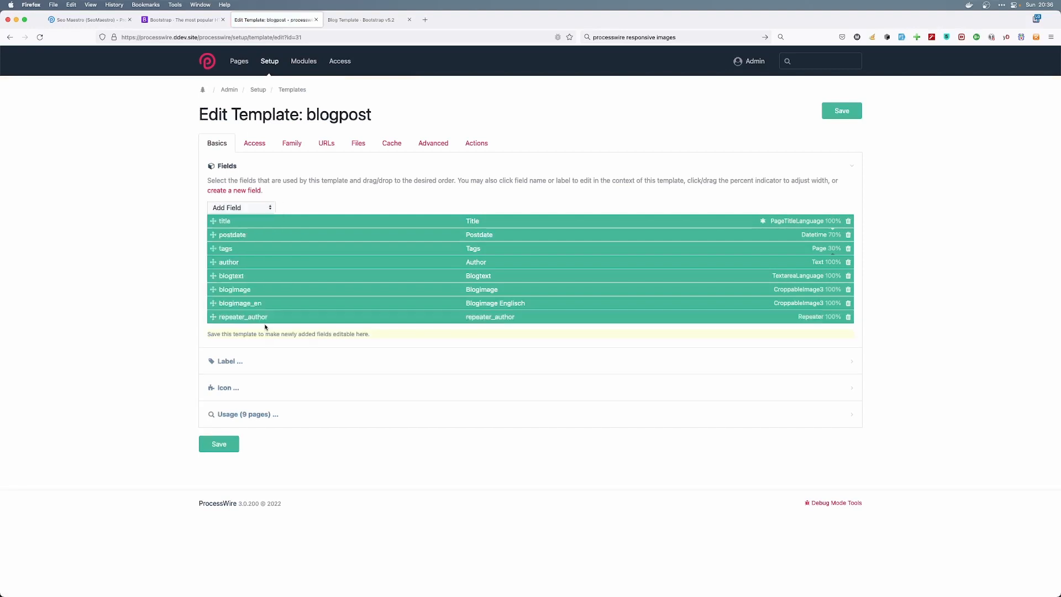
left_click(219, 444)
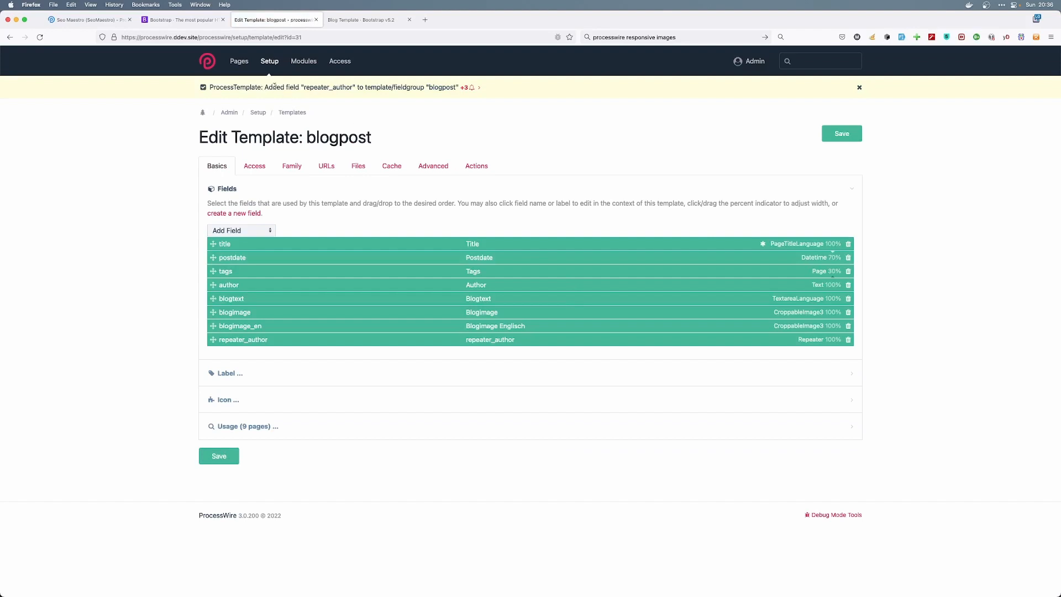
- Add a repeater_author item to the page "Unser erster Post" with the author's name, e-mail address, birthdate and postal address
left_click(240, 67)
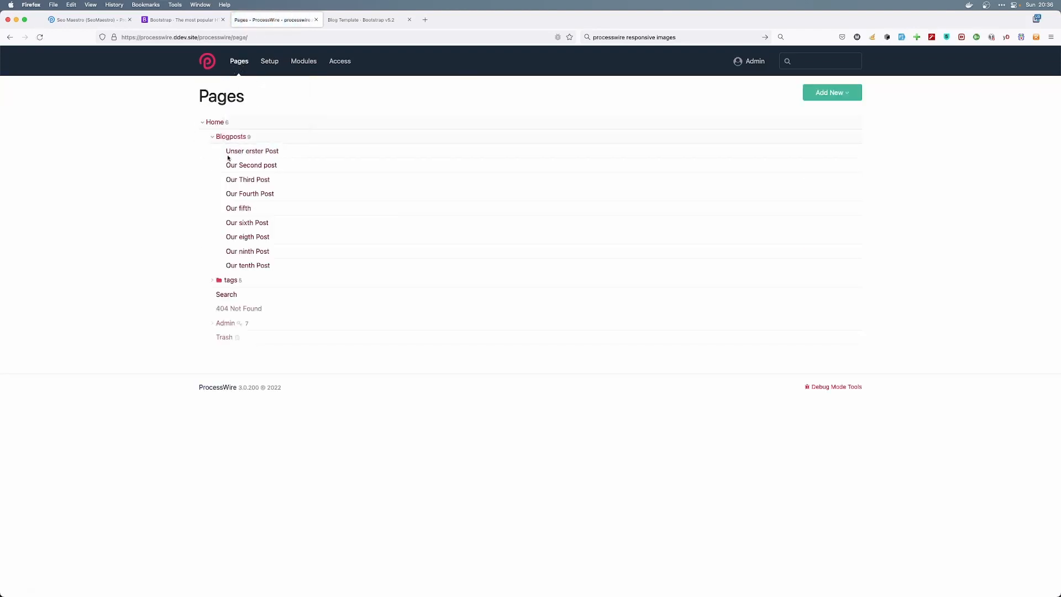
left_click(288, 152)
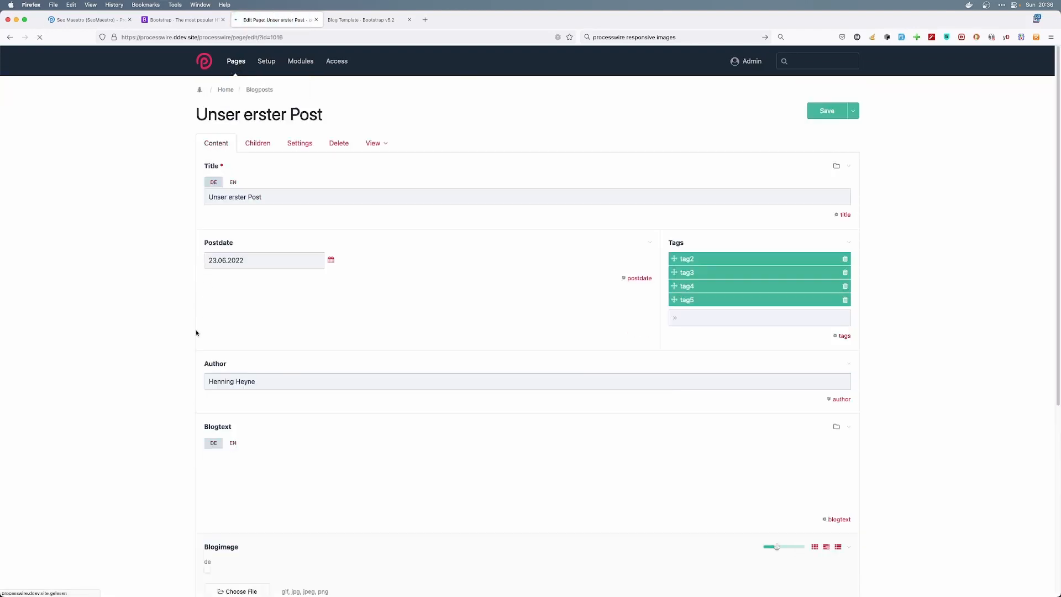
scroll(158, 398, "down", 8)
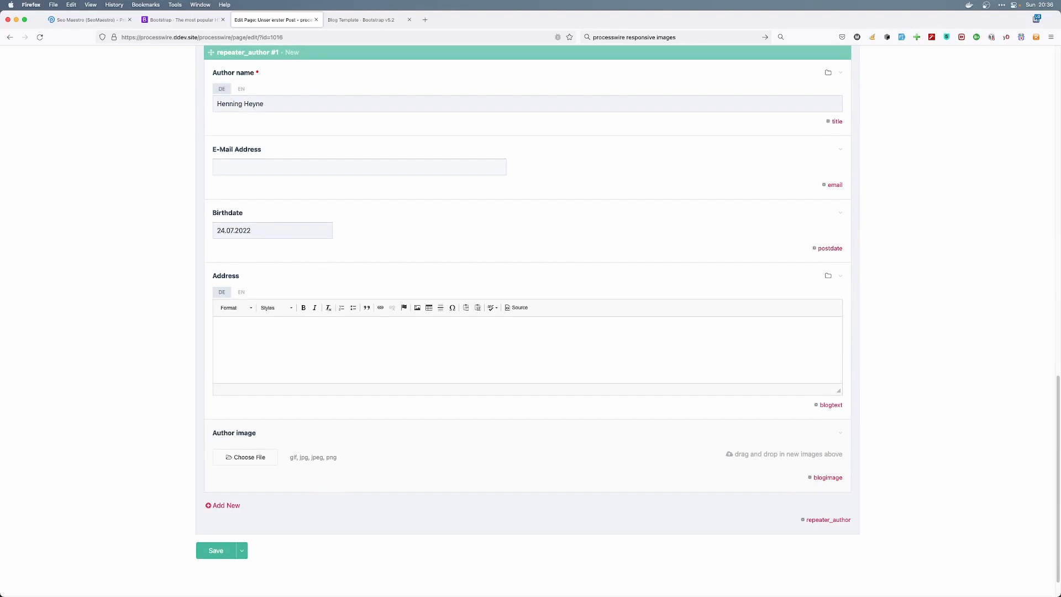
type("test@test.de")
key("Tab")
left_click(259, 355)
- Upload the placeholder PNG from the desktop as the author image and save the page
left_click(247, 461)
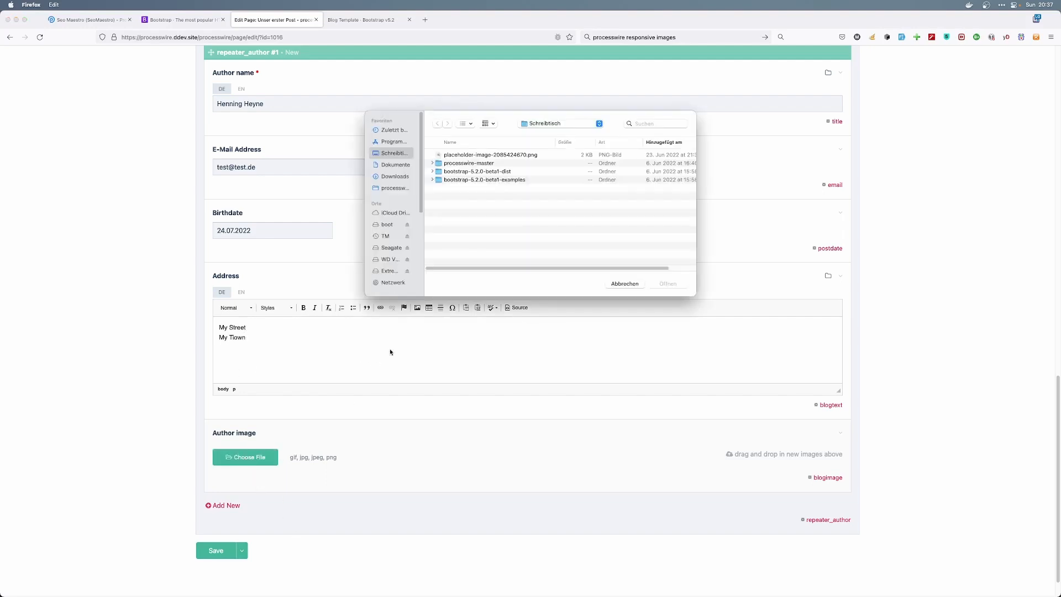
left_click(500, 155)
left_click(658, 287)
scroll(149, 497, "down", 2)
left_click(216, 516)
- Set the repeater item labels of the repeater_author field to "#n: {title}" and save the field
scroll(168, 486, "down", 10)
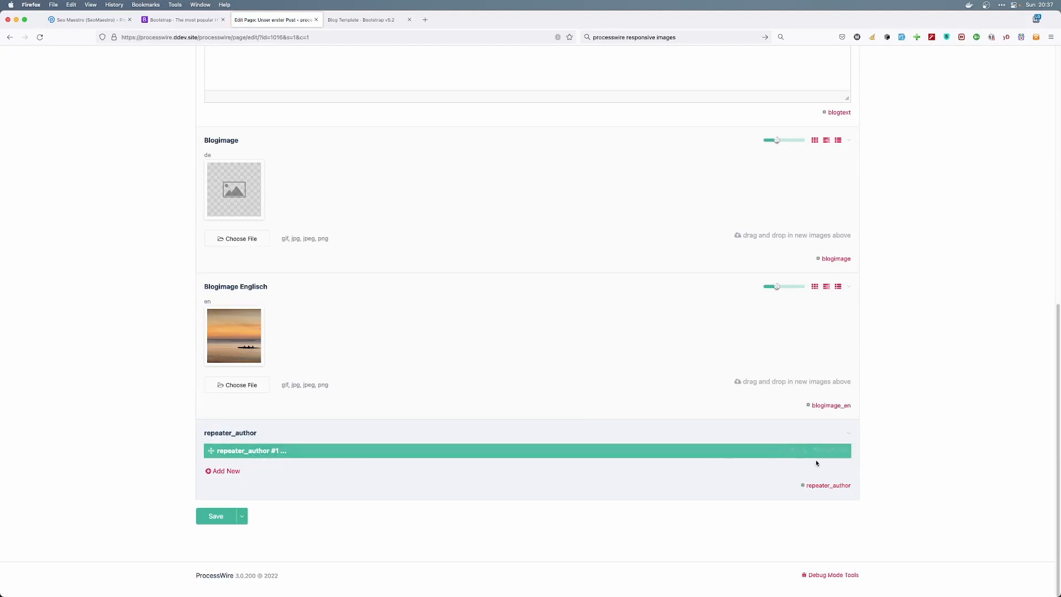
left_click(823, 487)
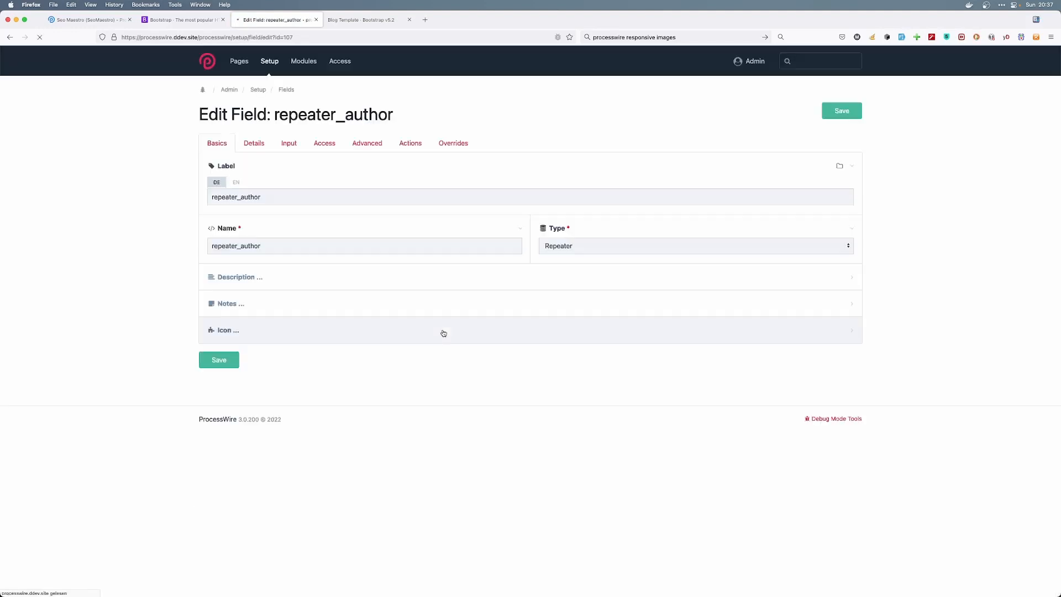
left_click(253, 143)
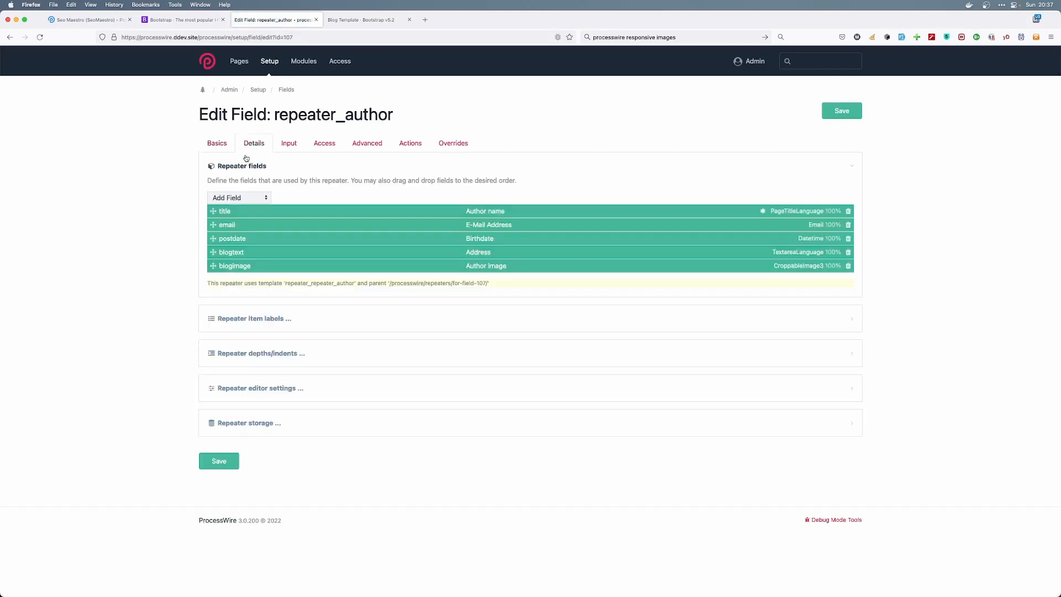
left_click(260, 327)
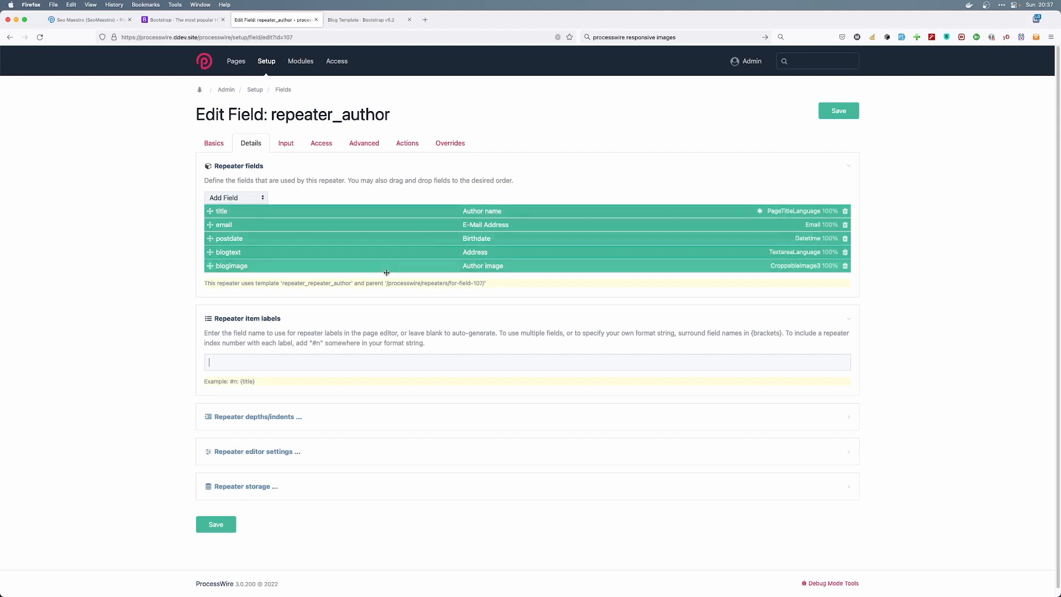
left_click_drag(230, 382, 256, 382)
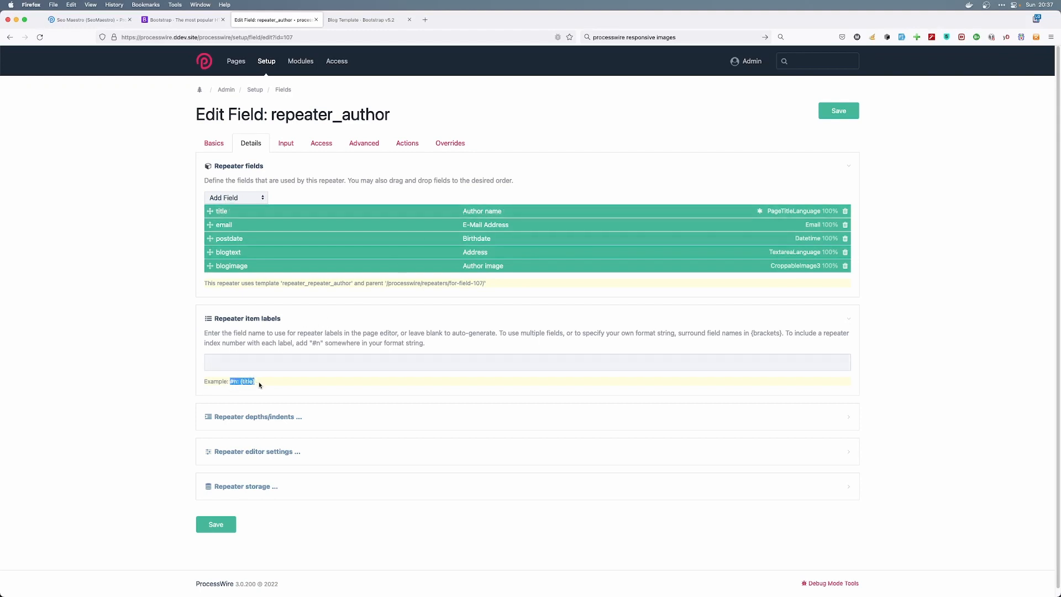
key("super+c")
left_click(235, 362)
key("super+v")
left_click(217, 525)
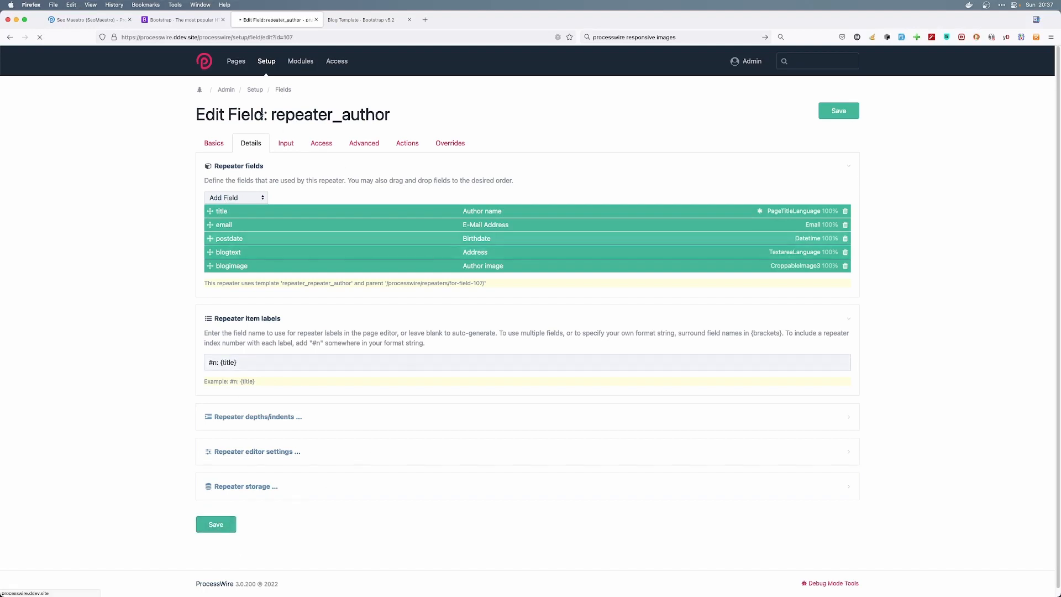
- Reopen the page "Unser erster Post" and check the label of its repeater_author item
left_click(236, 62)
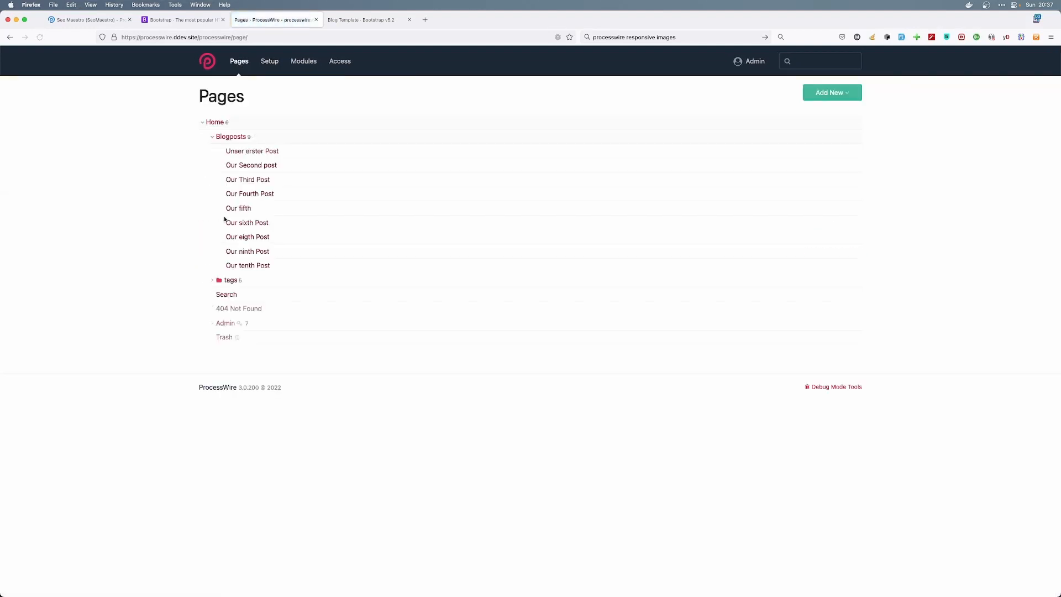
left_click(297, 154)
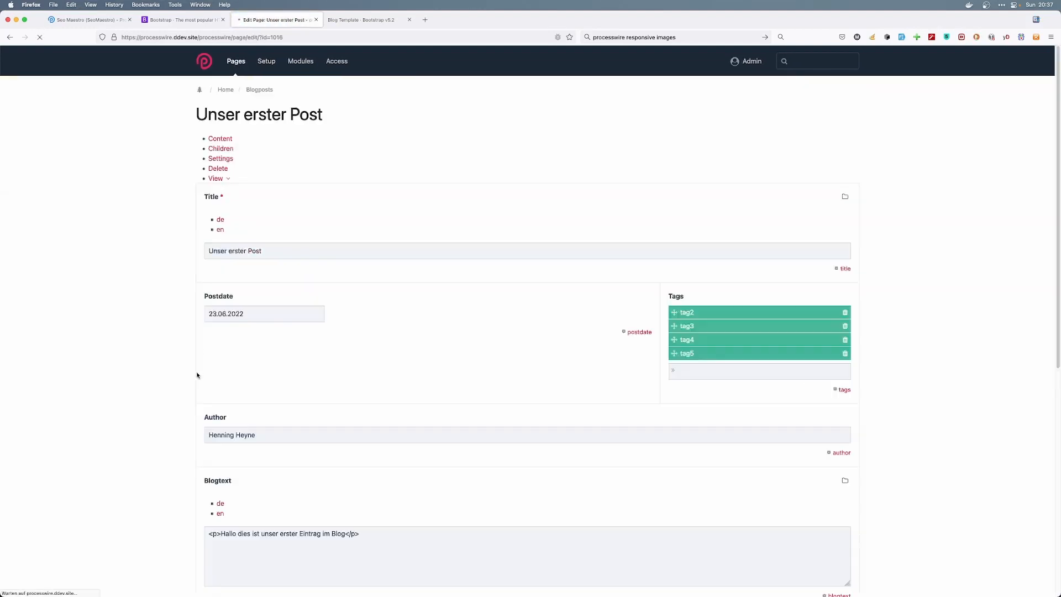
scroll(187, 399, "down", 6)
scroll(186, 398, "down", 3)
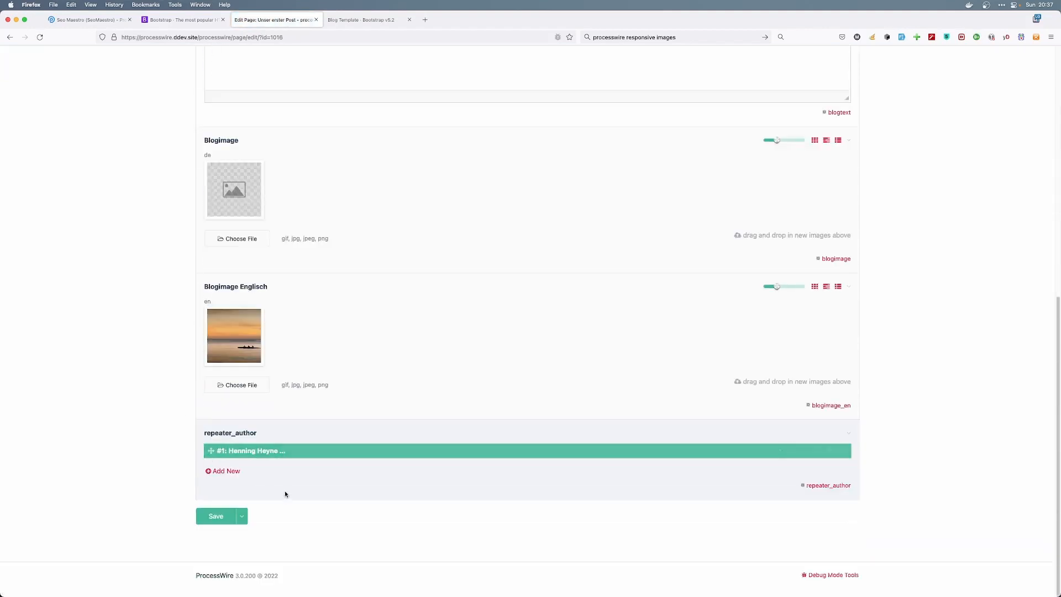
- Clone the first repeater_author item and insert the copy below it
mouse_move(811, 449)
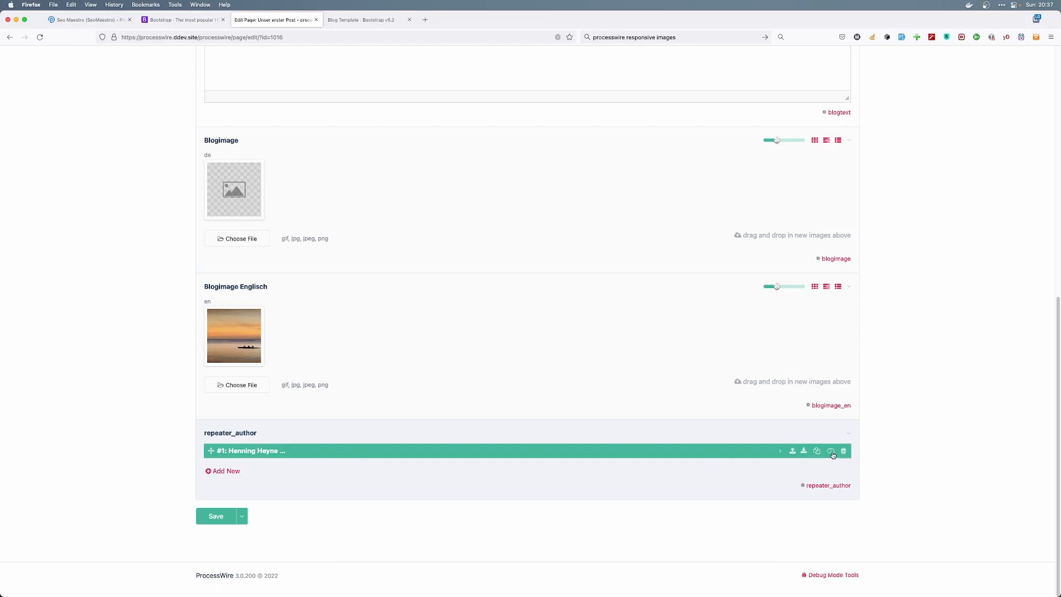
left_click(817, 453)
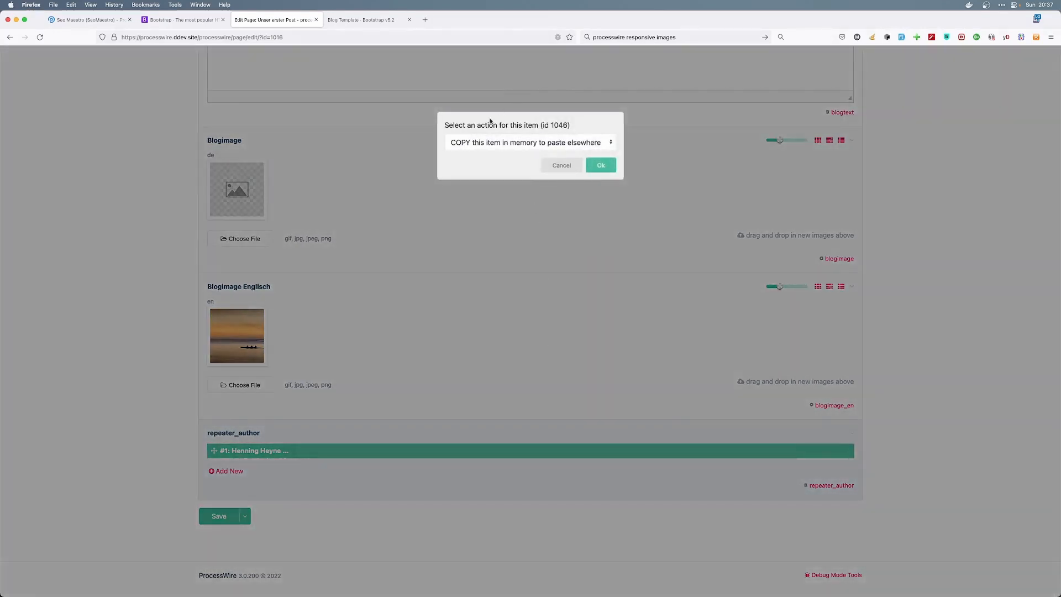
left_click(531, 140)
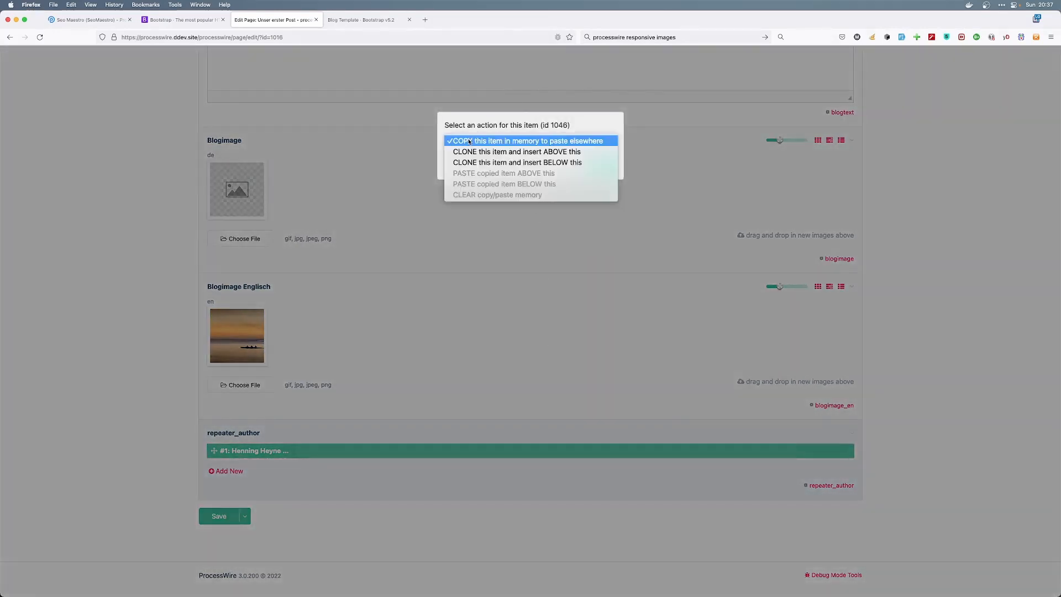
left_click(486, 162)
left_click(603, 165)
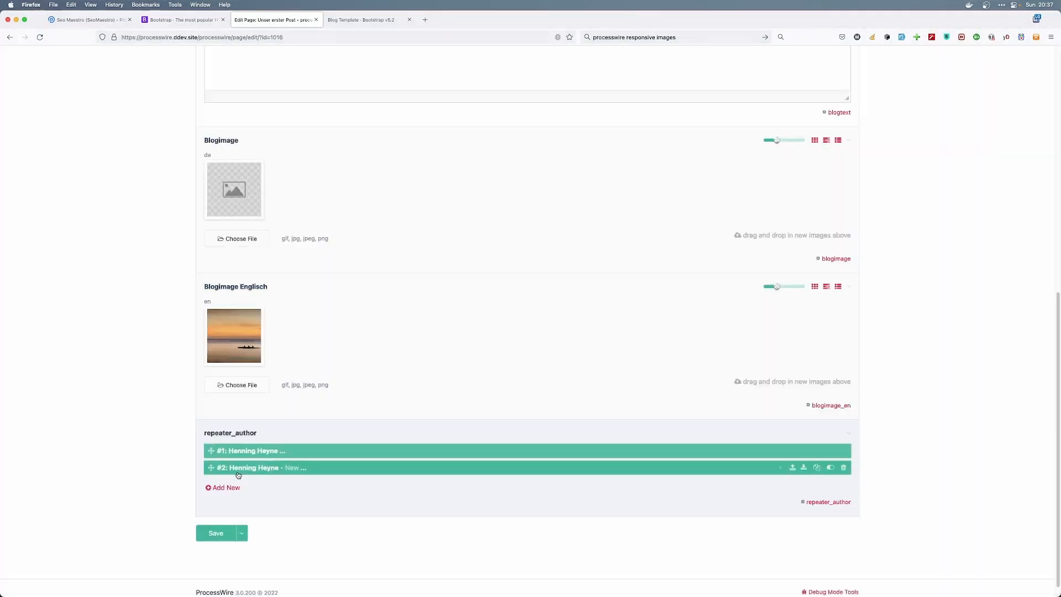
- Replace the author name and e-mail address in the cloned second repeater_author item and save the page
left_click(246, 470)
triple_click(247, 518)
type("Jo")
type("ne Doe")
key("Tab")
type("jane")
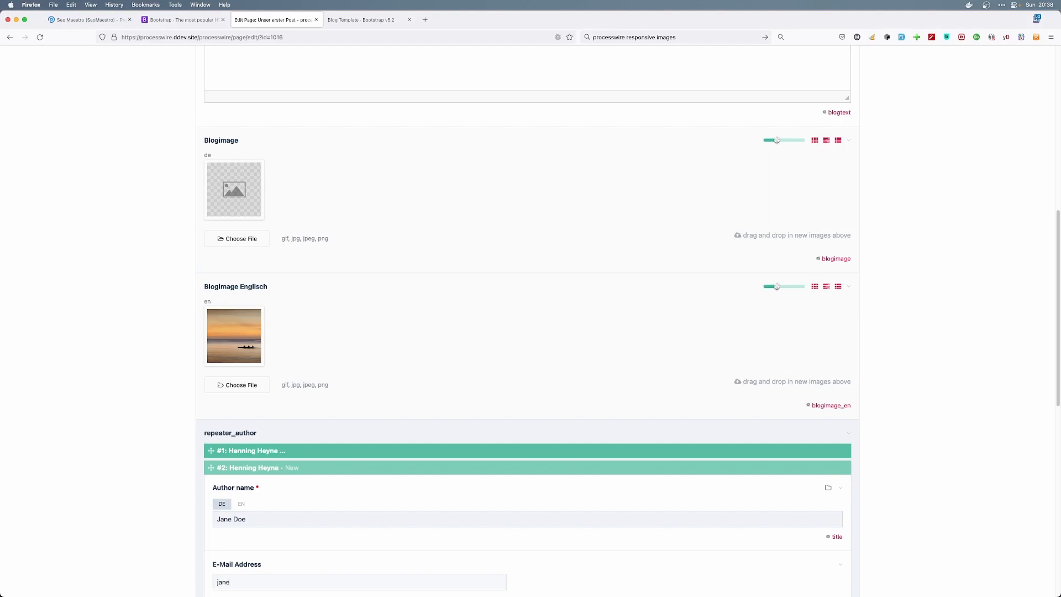
type("@doe.com")
scroll(171, 504, "down", 10)
scroll(160, 486, "down", 3)
left_click(215, 516)
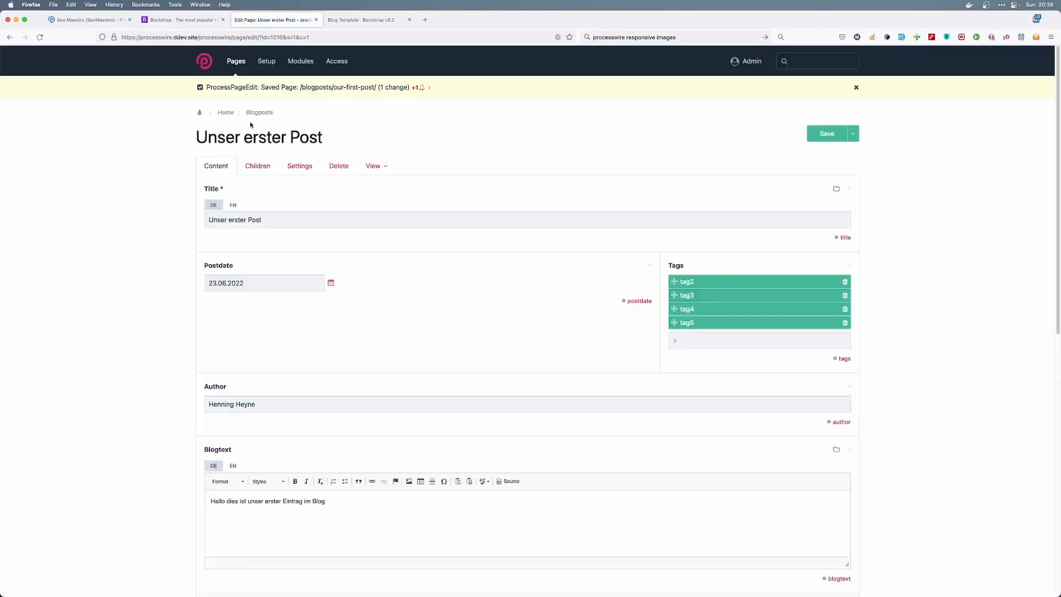
scroll(153, 379, "down", 11)
scroll(166, 398, "down", 1)
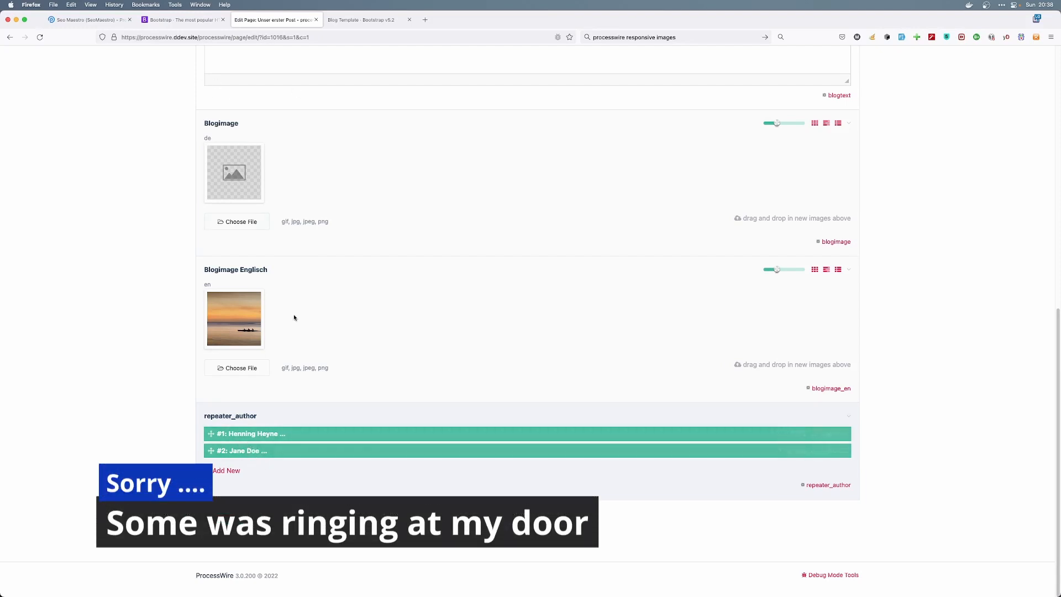
- Switch to PhpStorm and start a new PHP block above the Back link in blogpost.php
key("super+Tab")
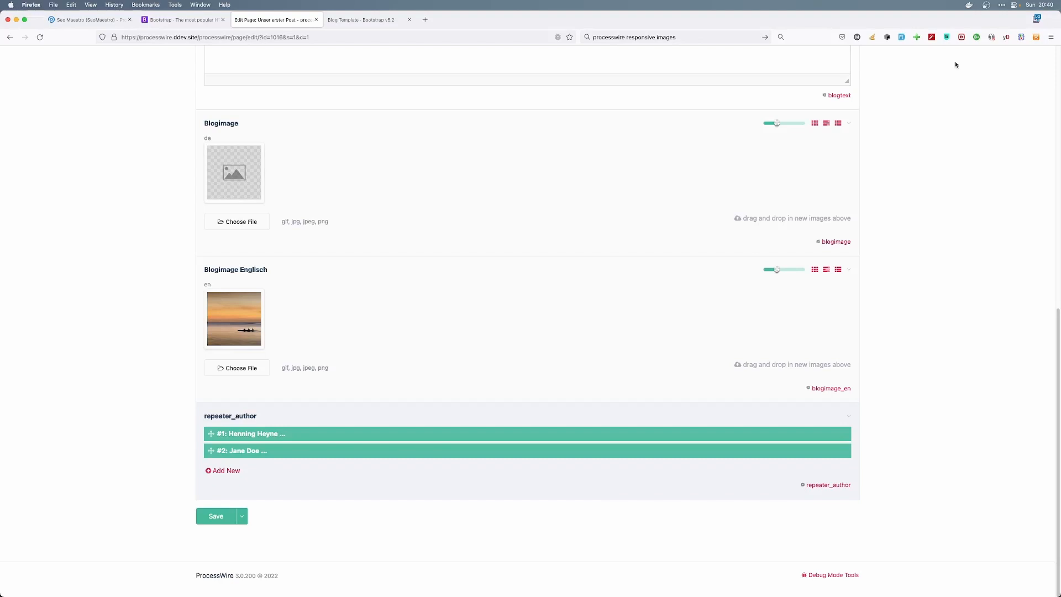
key("super+Tab")
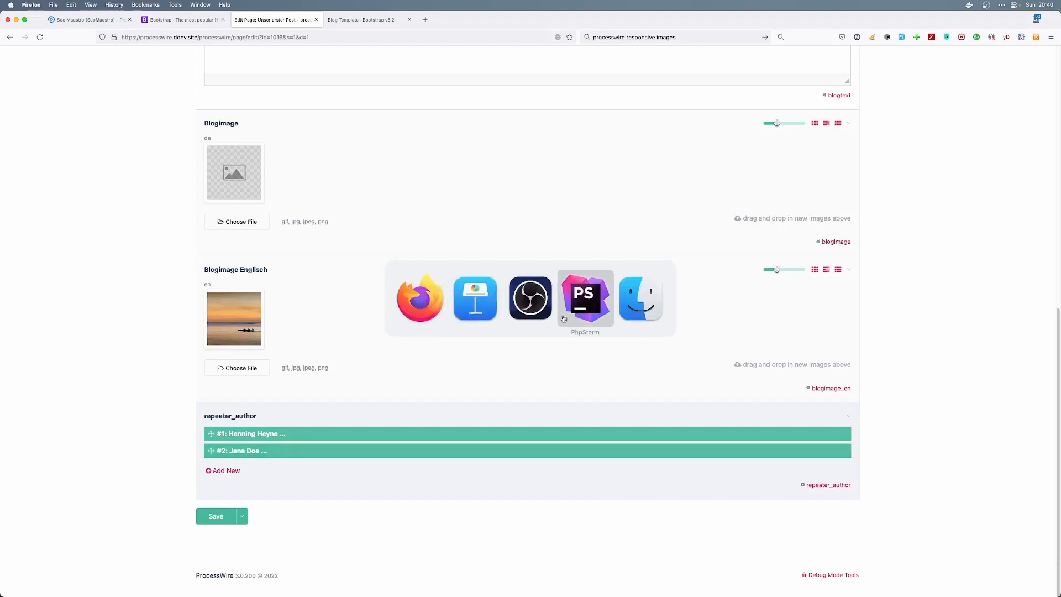
left_click(570, 312)
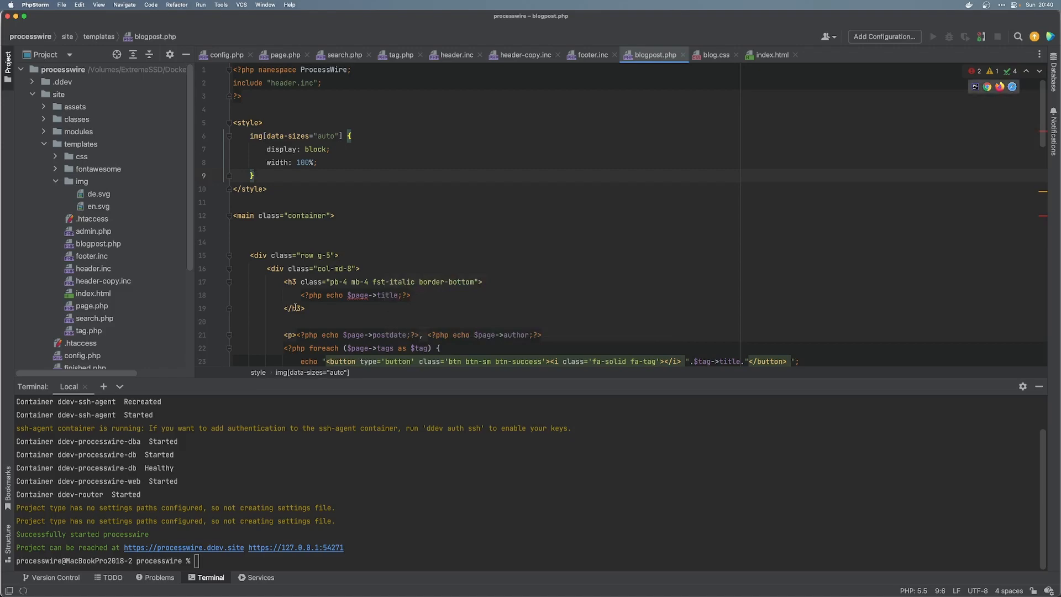
scroll(362, 327, "down", 2)
scroll(362, 327, "down", 15)
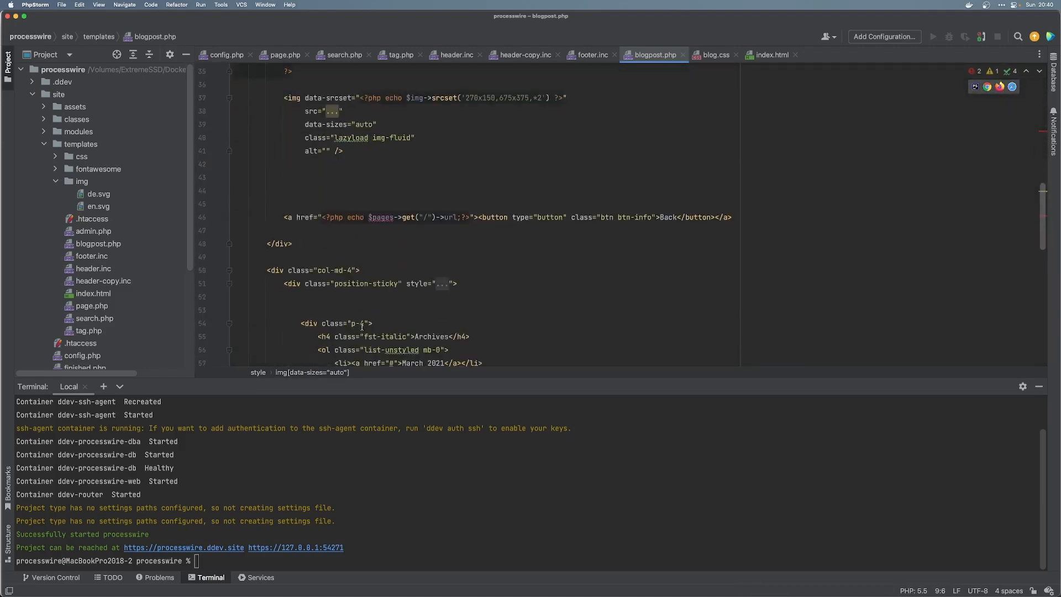
scroll(348, 324, "down", 2)
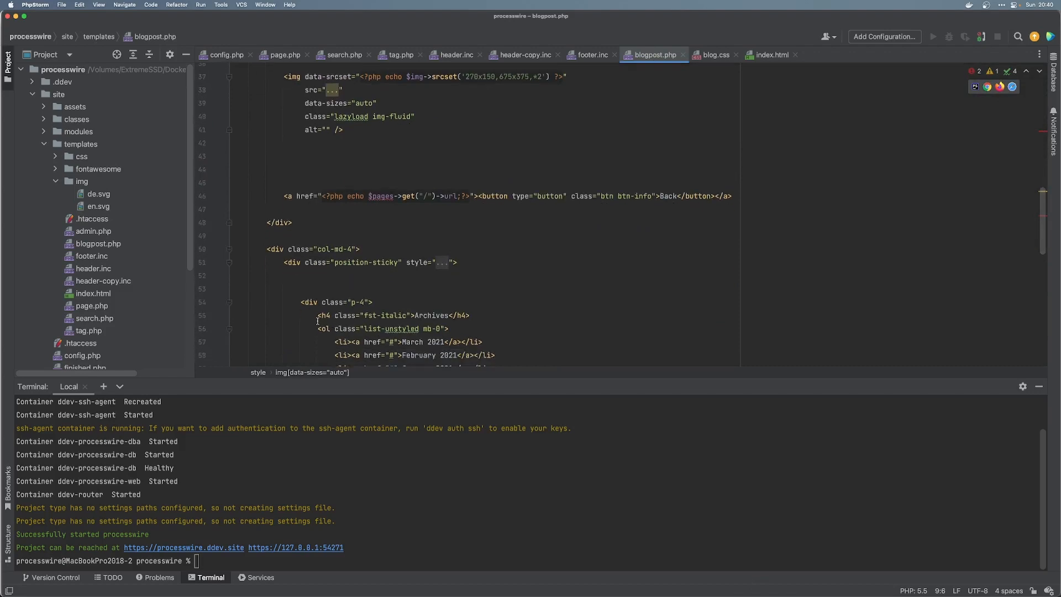
scroll(318, 321, "up", 1)
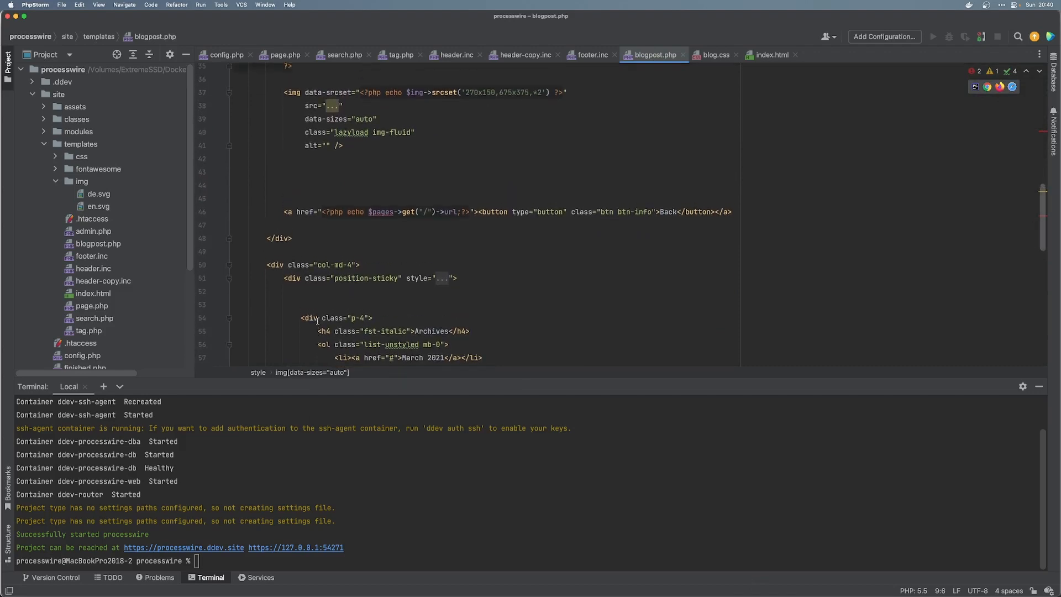
scroll(318, 321, "up", 6)
scroll(318, 270, "up", 3)
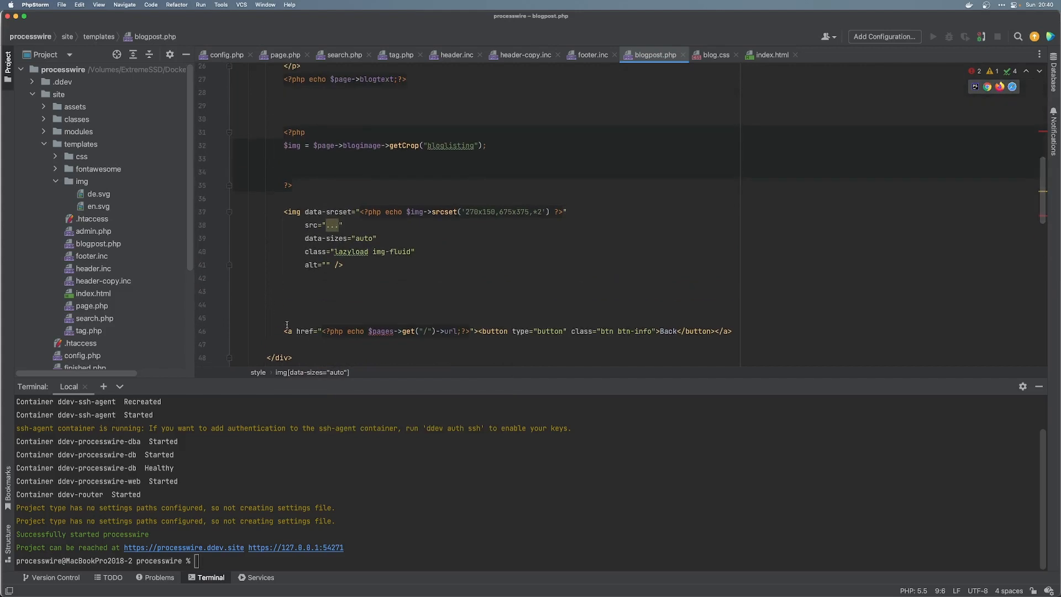
scroll(287, 325, "down", 3)
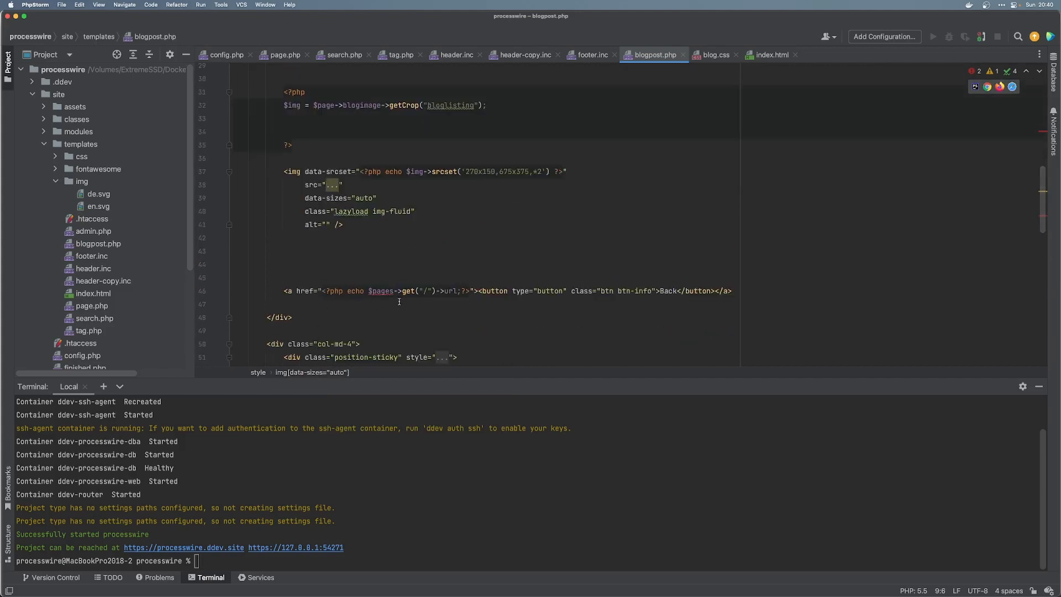
scroll(402, 301, "up", 1)
left_click(296, 281)
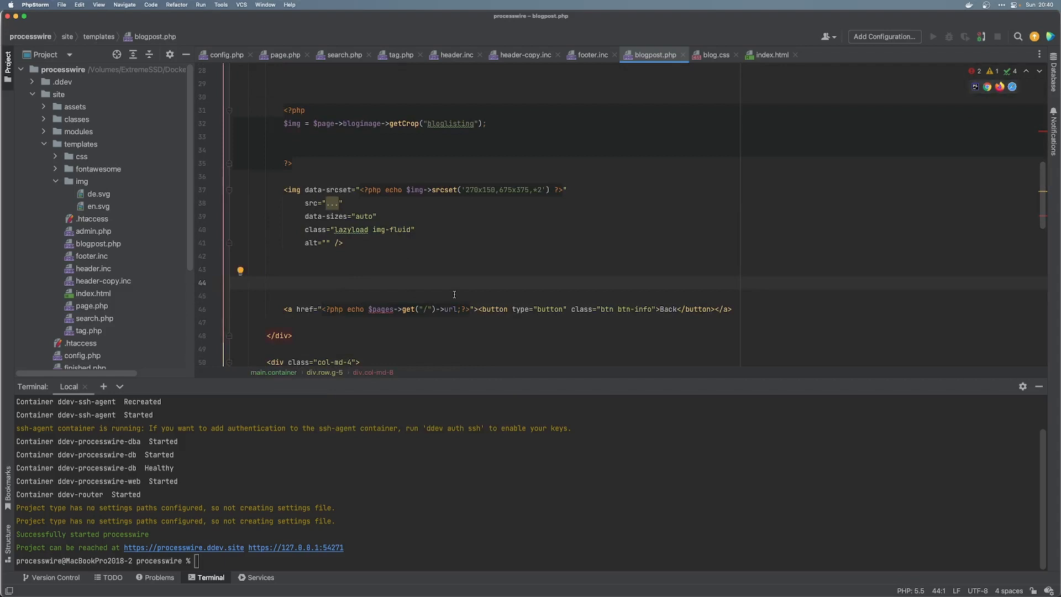
key("Return")
key("Return")
key("Up")
type("<?php")
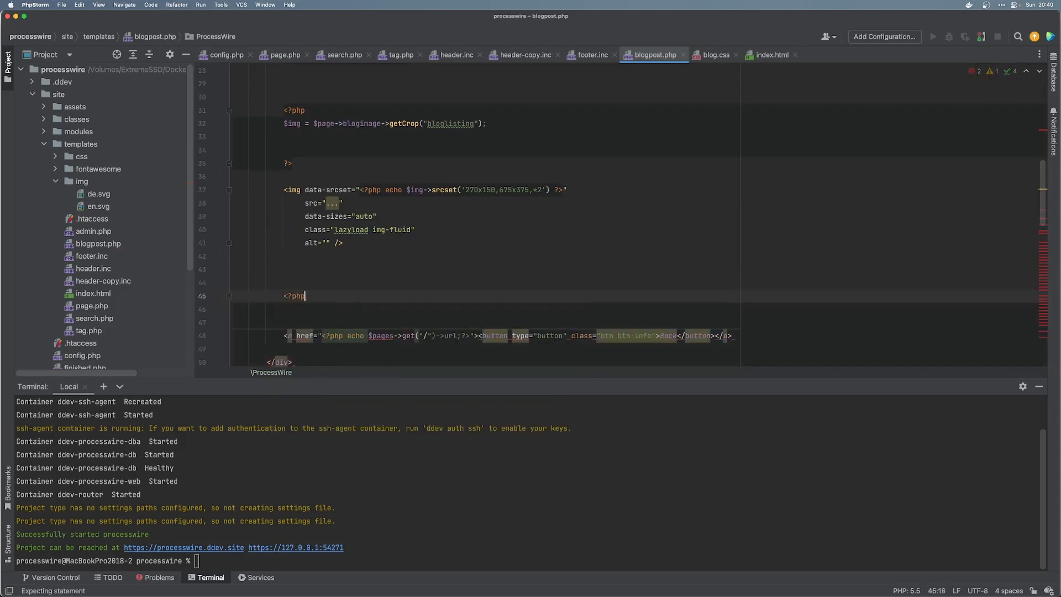
- Add a foreach loop over $page->repeater_author as $author inside the new PHP block
key("Return")
type("foreach")
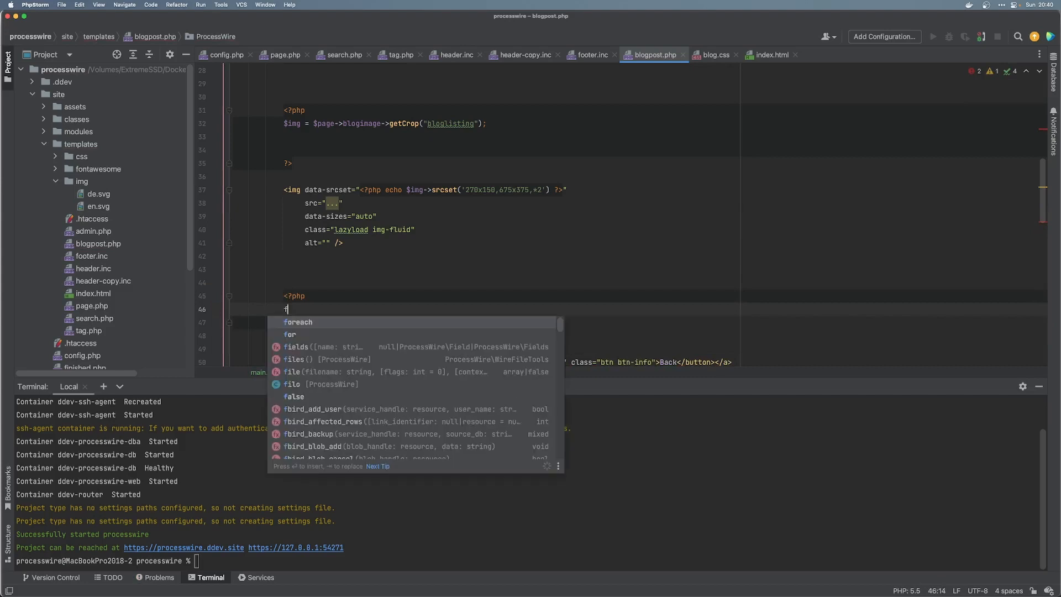
key("Return")
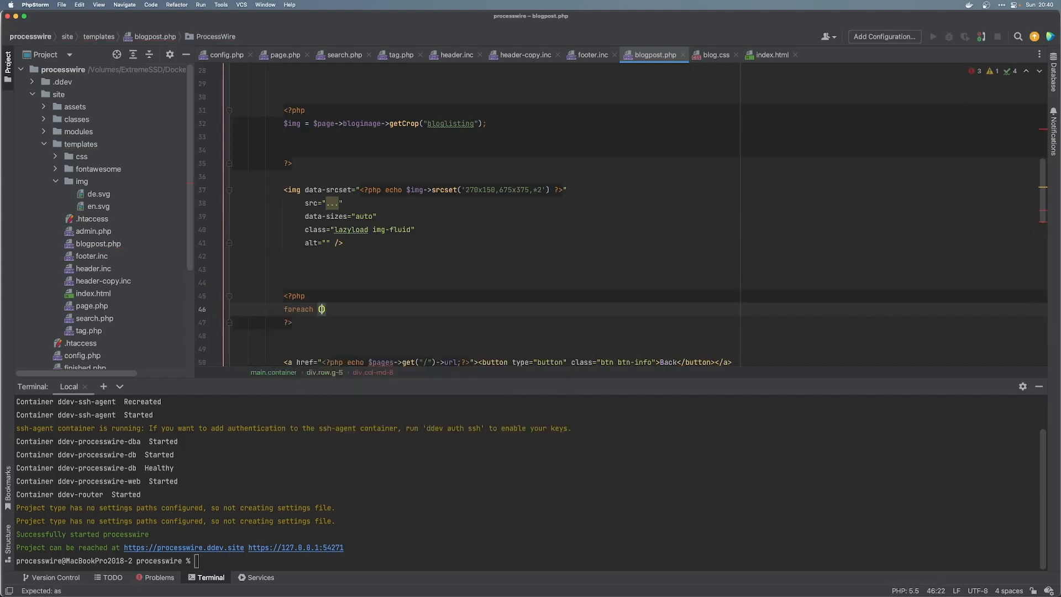
type("$page->repeater")
key("super+Tab")
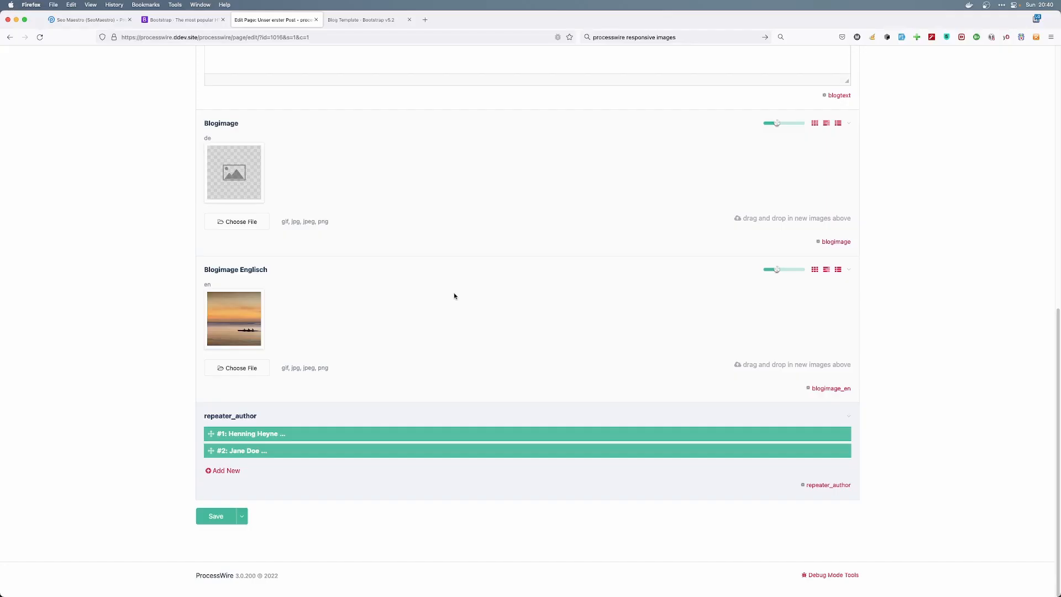
key("super+Tab")
type("_author")
type(" as $aut")
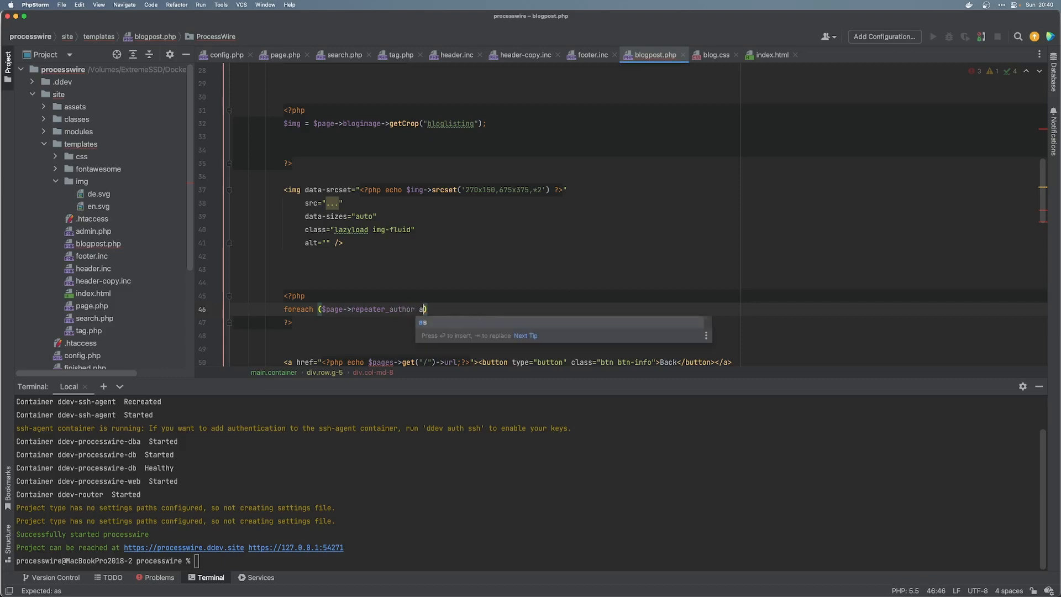
type("hor")
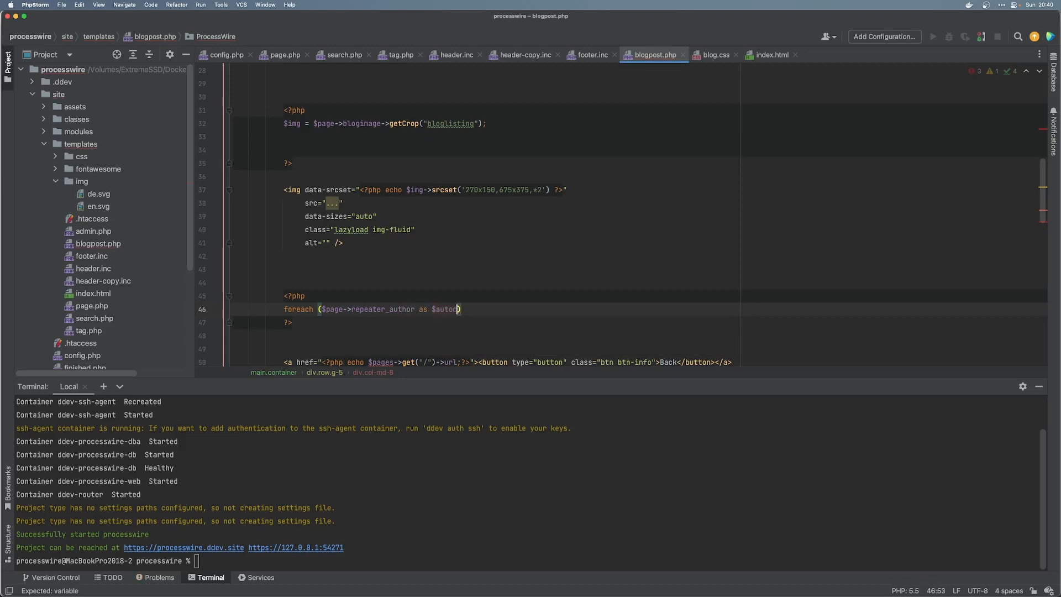
type(") {")
key("Return")
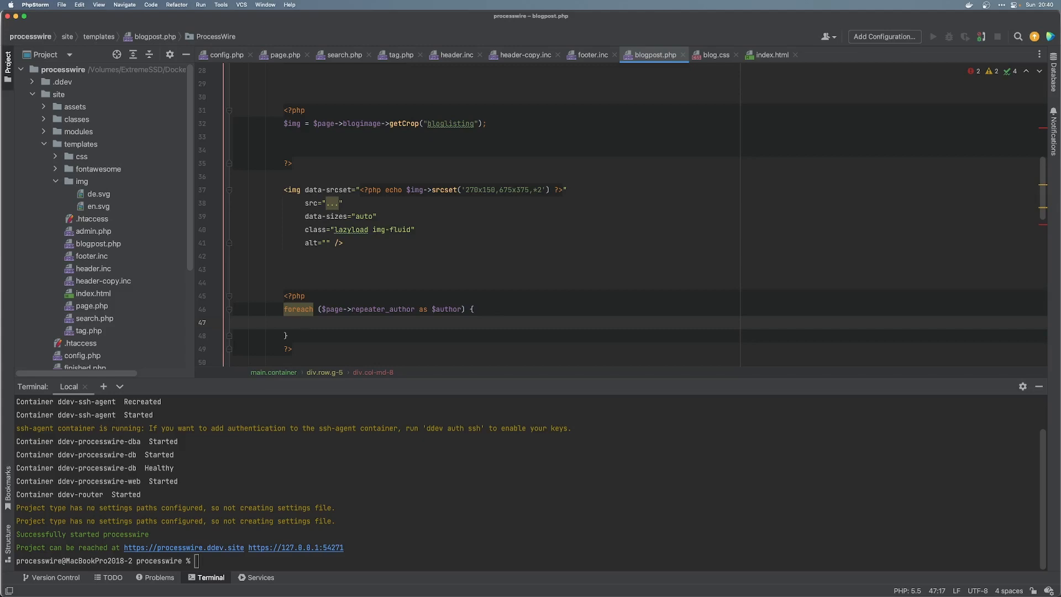
- Echo $author->title followed by a "<br>" inside the foreach loop
type("$au")
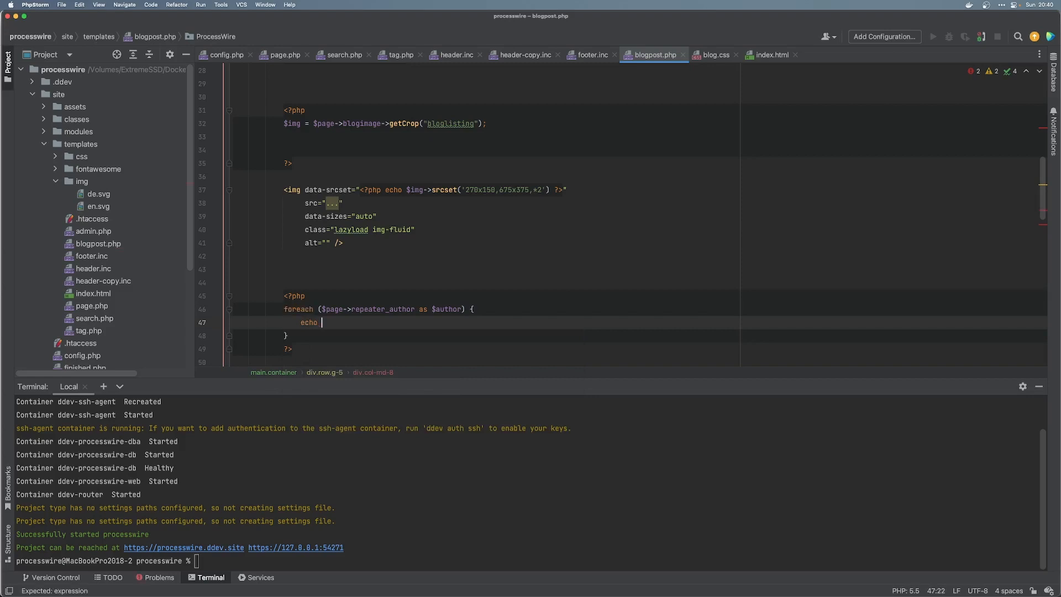
key("Return")
type("->title.\"<br>\";")
- Add a second line to the loop that echoes $author->email, checking the field name in the page editor in Firefox
key("Return")
type("echo $")
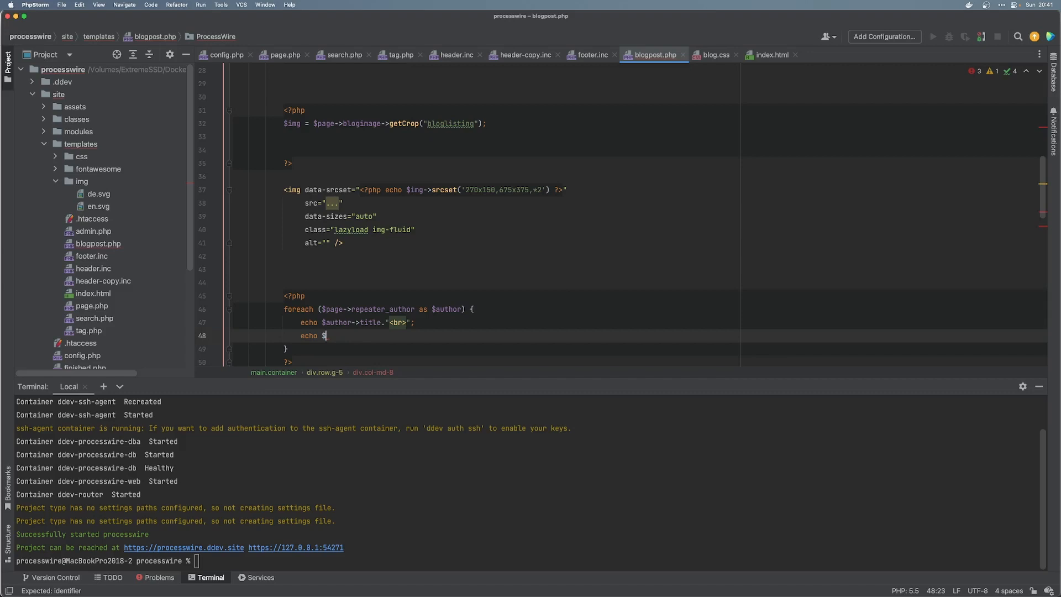
type("aut")
key("Return")
type("->")
key("super+Tab")
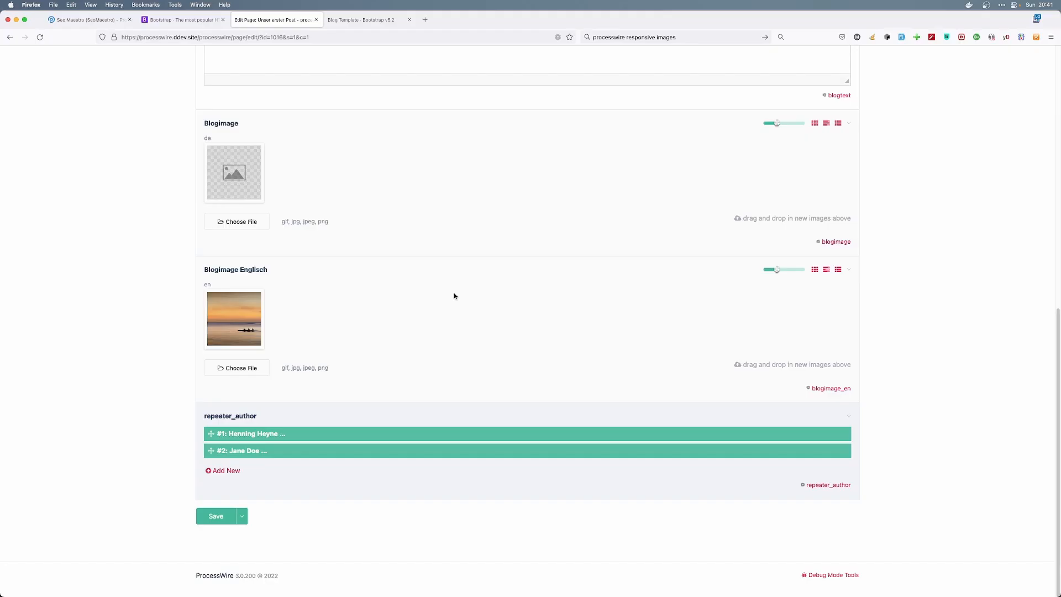
left_click(259, 437)
scroll(208, 485, "down", 3)
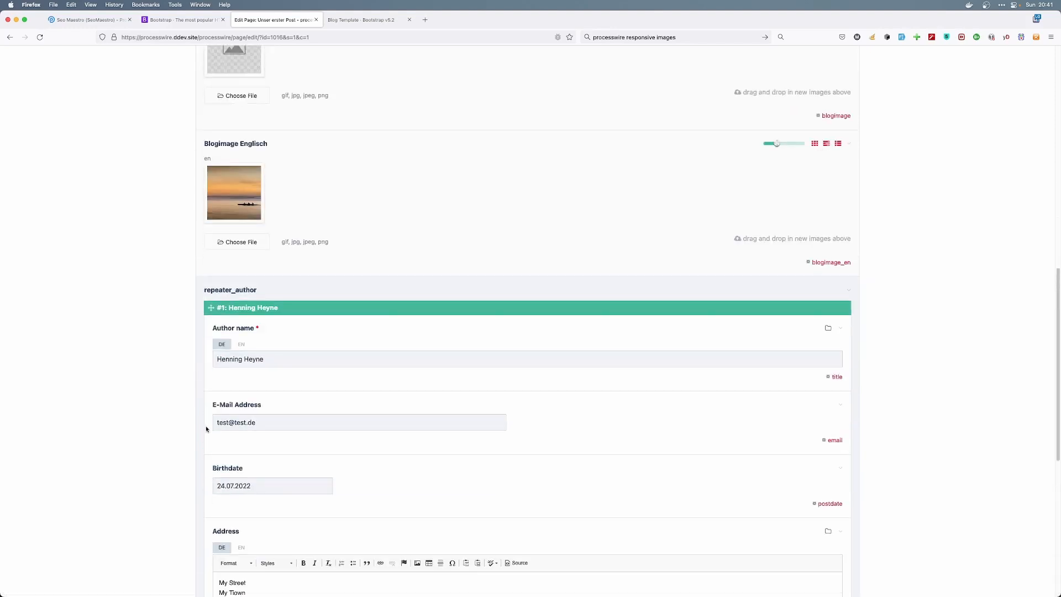
key("super+Tab")
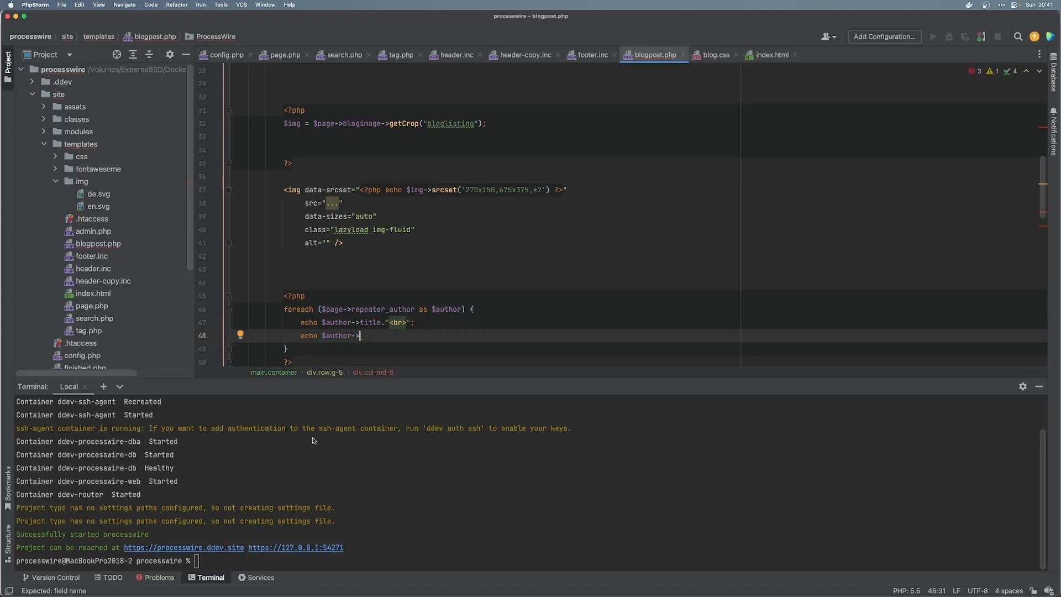
key("super+Tab")
key("super+Tab")
type("mail;")
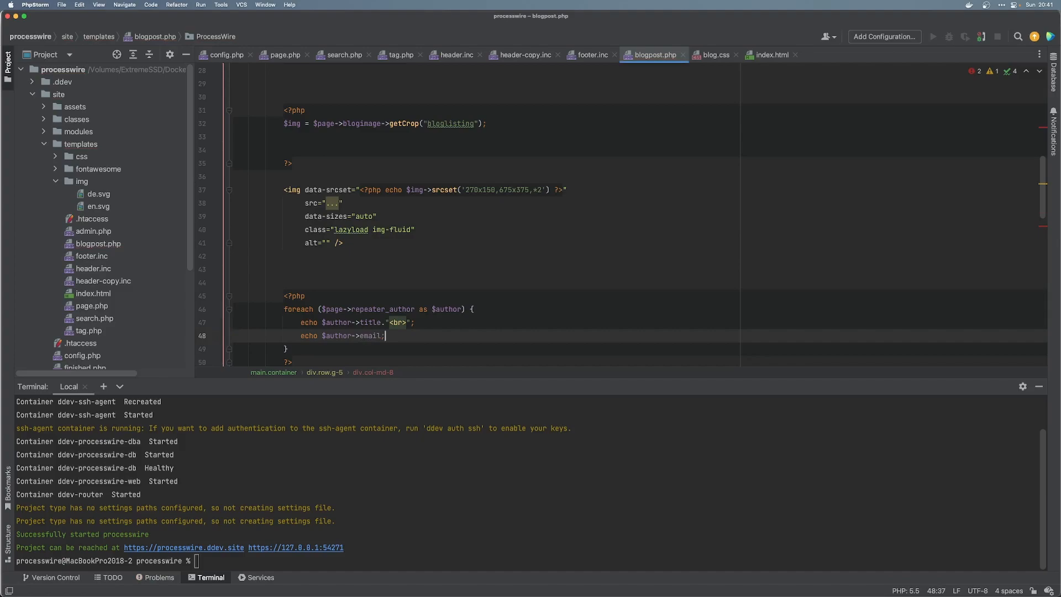
- Switch to Firefox and reload the English page "Our first post" to check the author output
key("super+Tab")
left_click(356, 19)
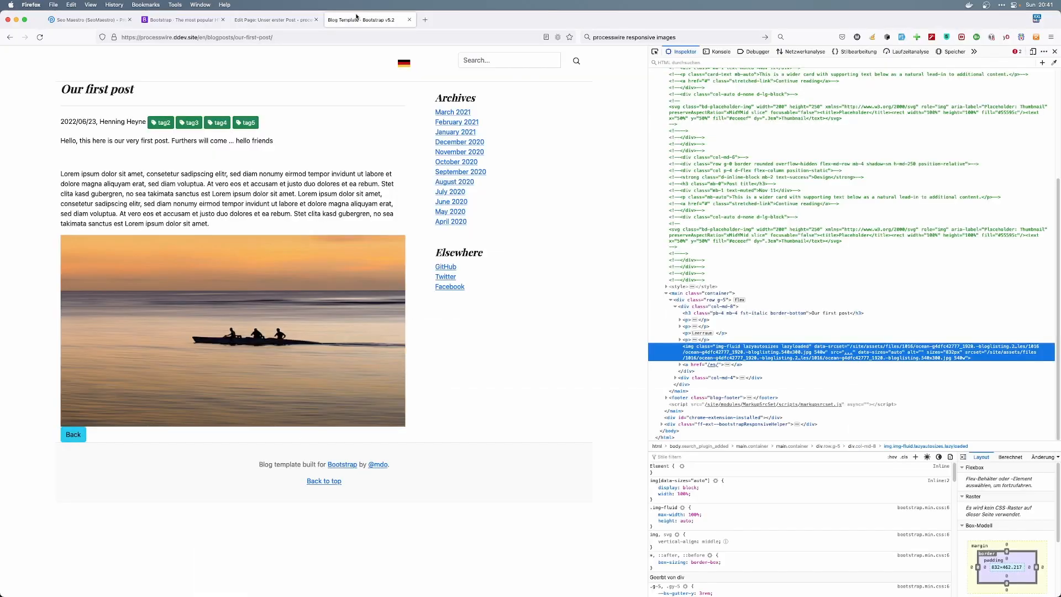
key("super+r")
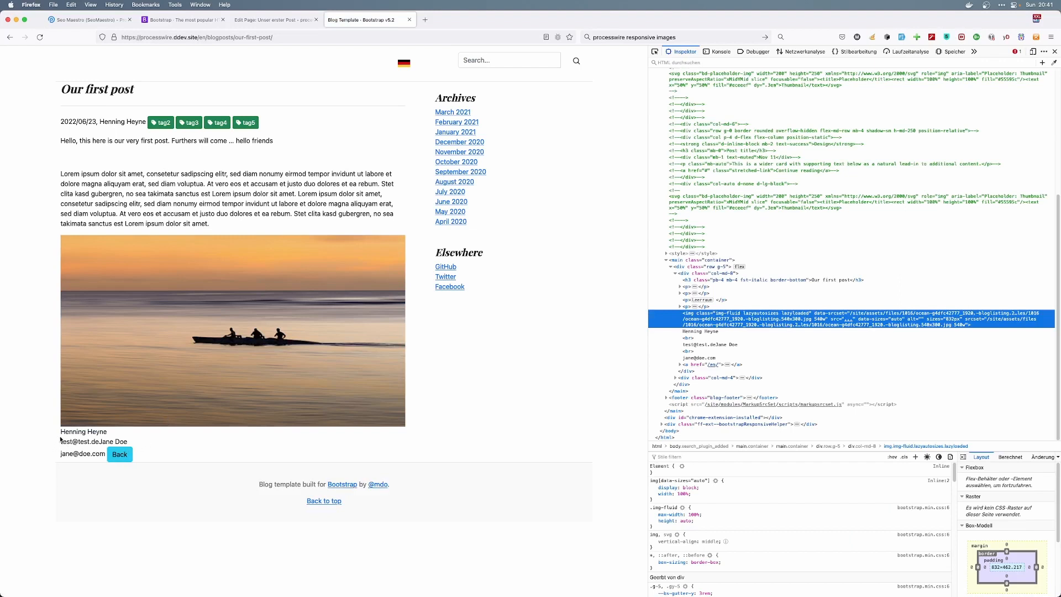
- Back in PhpStorm, append a "<br>" to the $author->email echo in the loop
key("super+Tab")
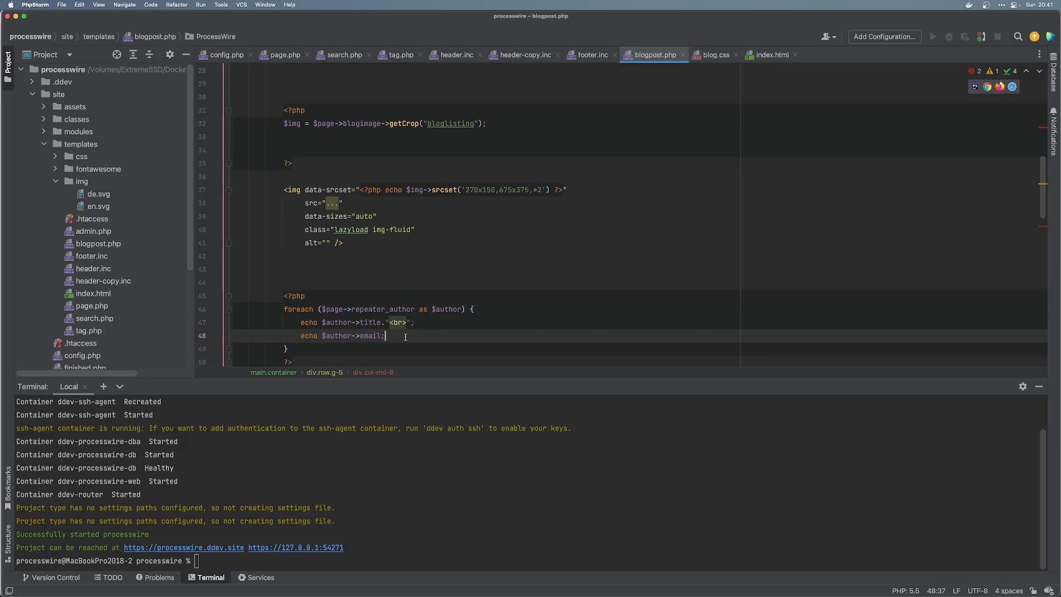
key("Left")
type(".\"<")
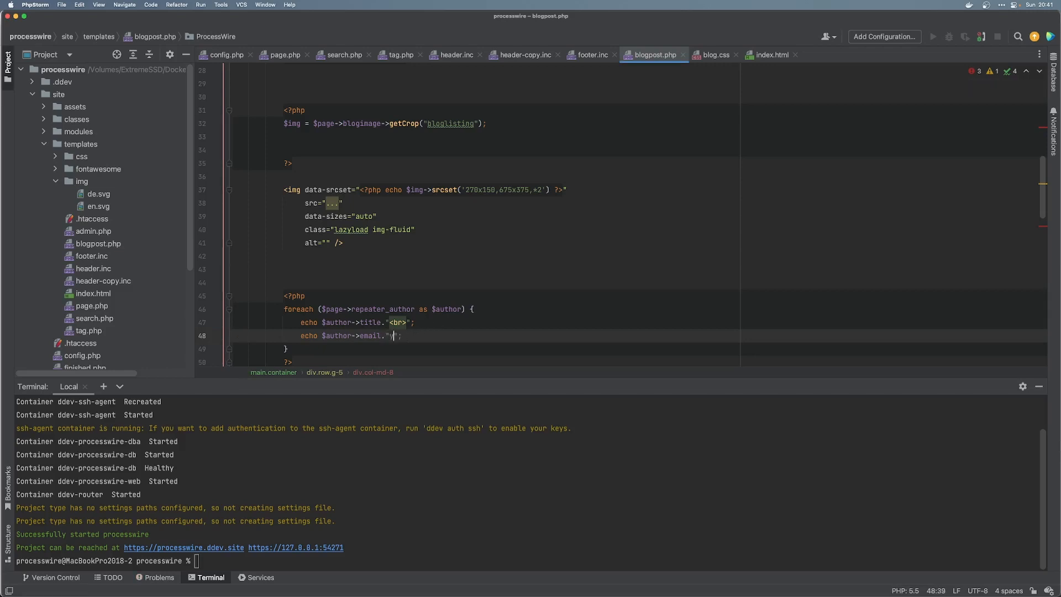
type("br>")
- Reload "Our first post" in Firefox and examine the line breaks in the author list below the image
key("super+Tab")
key("super+r")
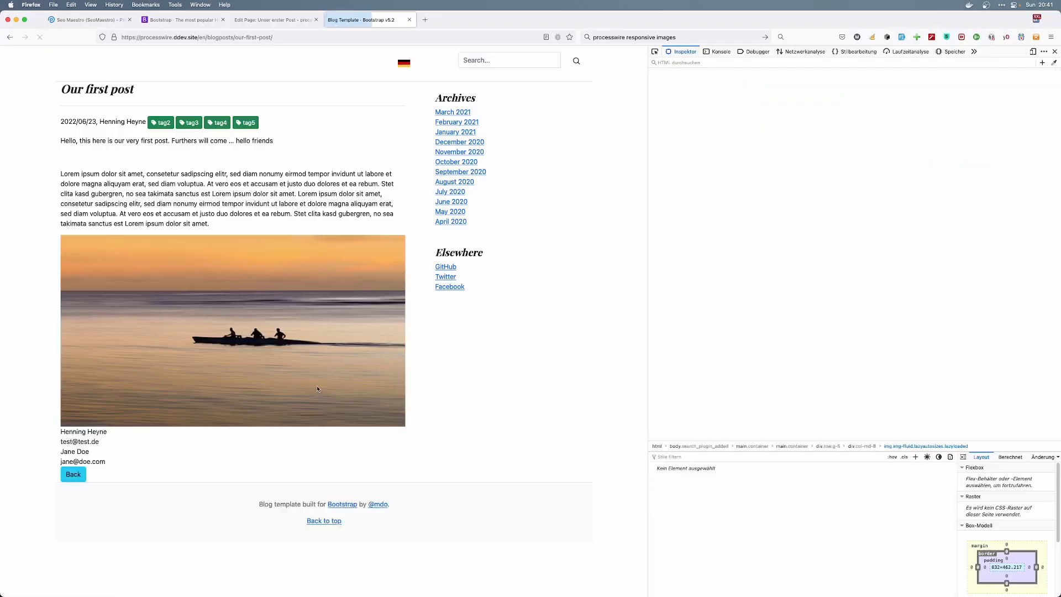
left_click_drag(61, 433, 116, 461)
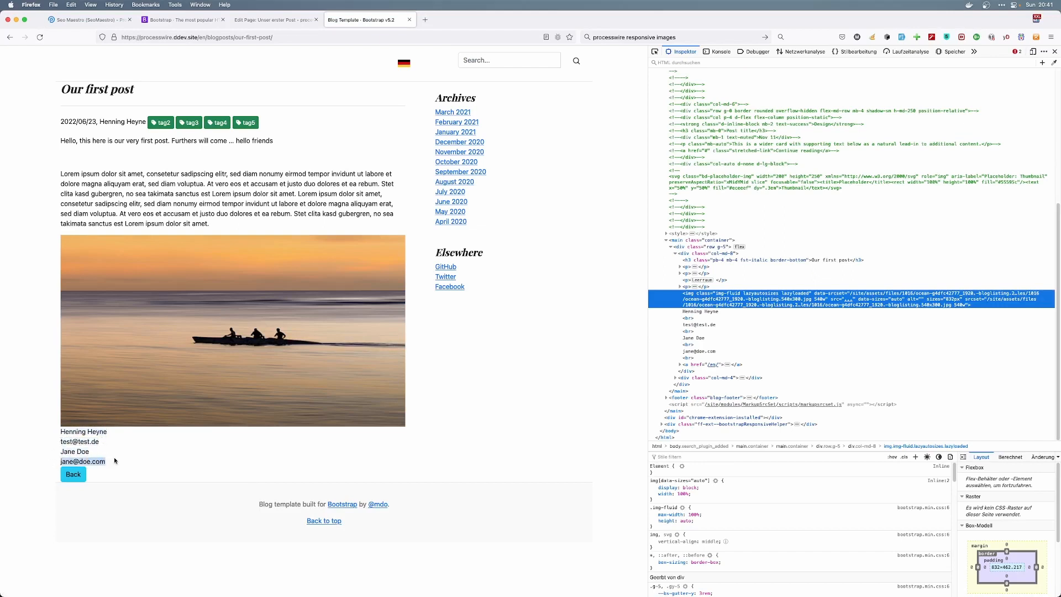
- Return to the page editor for "Unser erster Post", review the first repeater_author item's fields and open the repeater_author field configuration
left_click(75, 444)
left_click(110, 19)
left_click(264, 19)
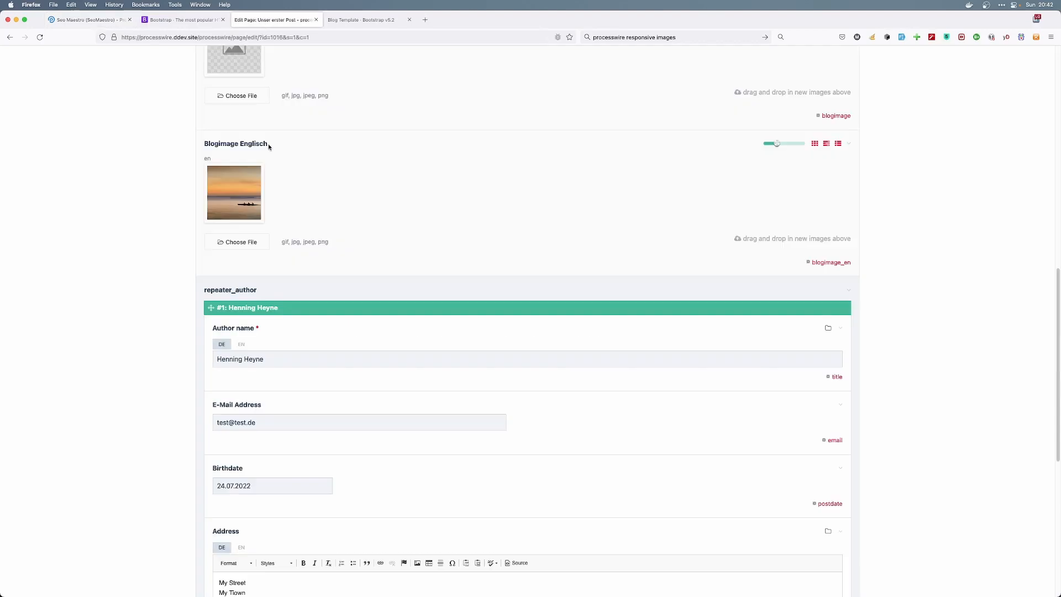
scroll(237, 221, "up", 5)
scroll(236, 266, "down", 7)
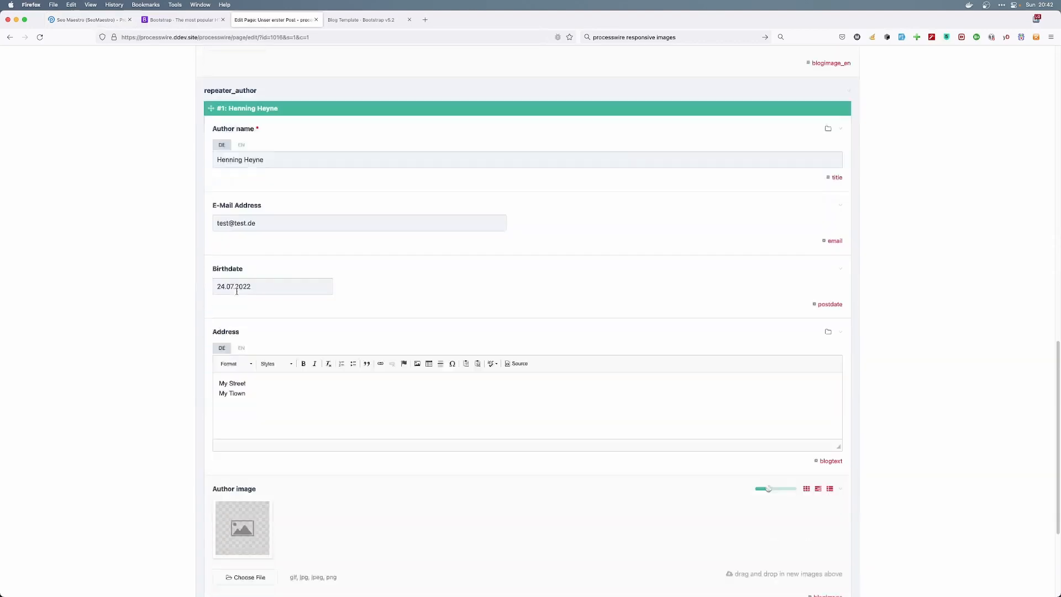
scroll(243, 295, "down", 5)
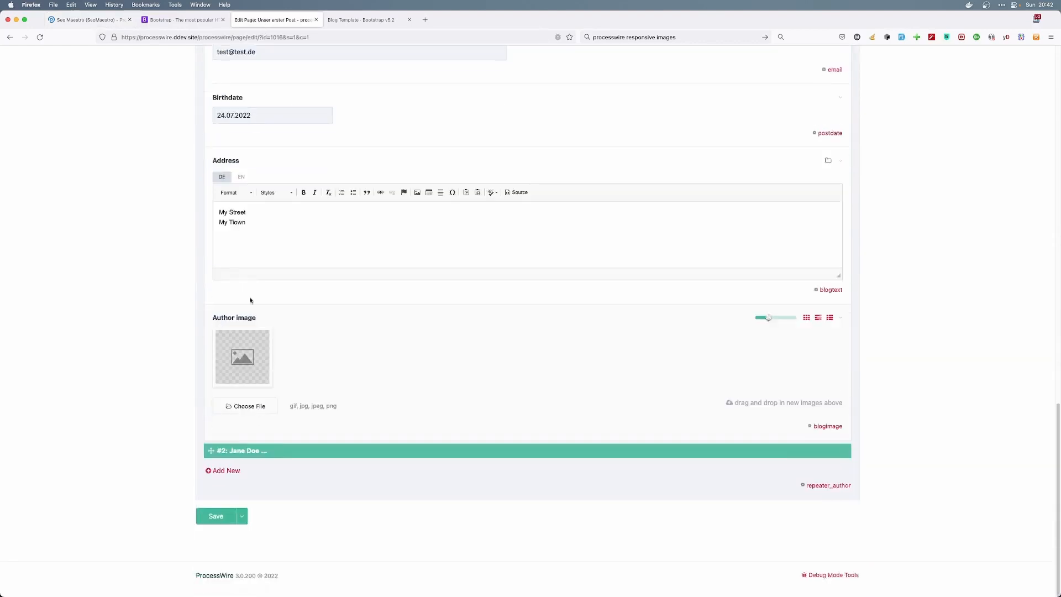
left_click(822, 485)
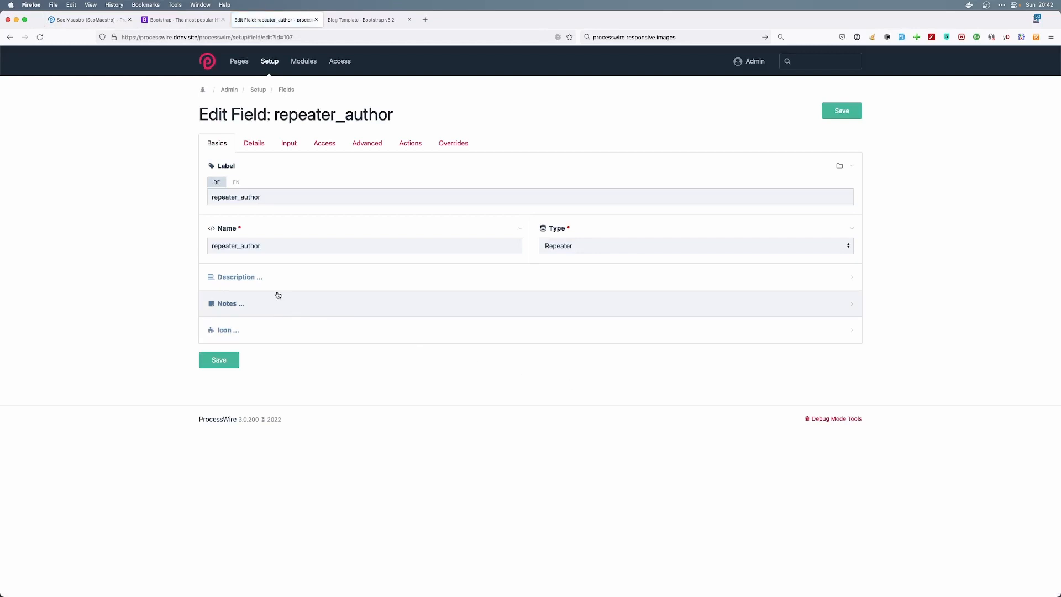
- Examine the repeater editor settings in repeater_author's details, from item visibility and dynamic loading to the minimum and maximum item limits
left_click(253, 143)
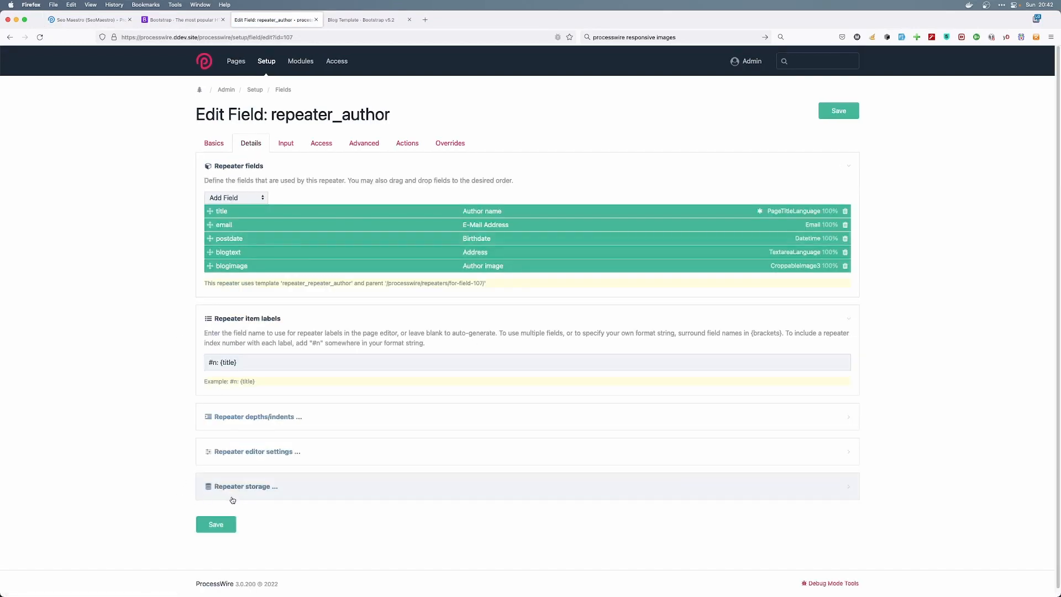
left_click(260, 455)
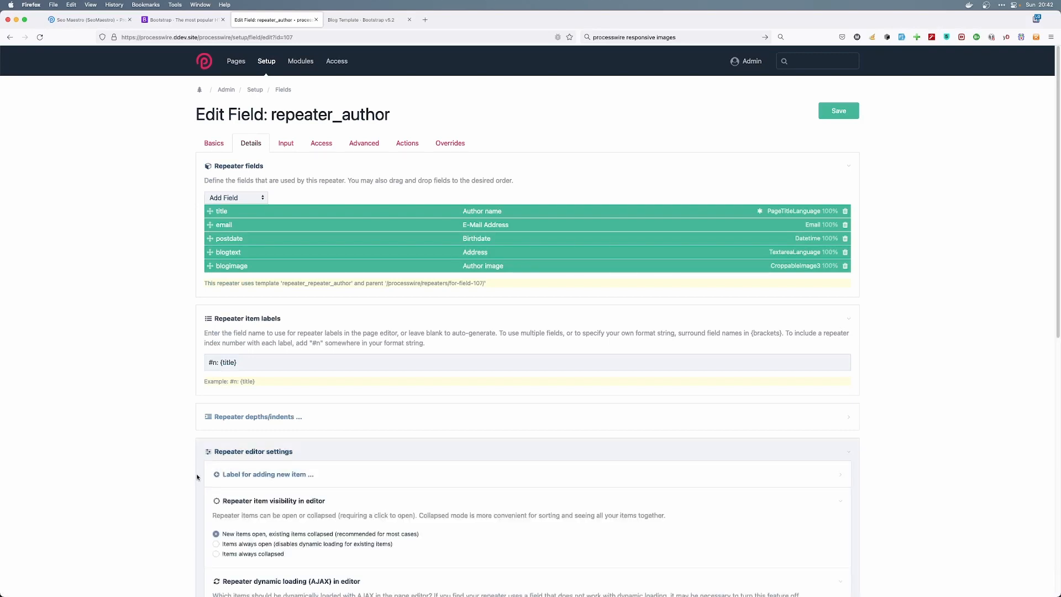
scroll(191, 477, "down", 5)
scroll(187, 481, "down", 3)
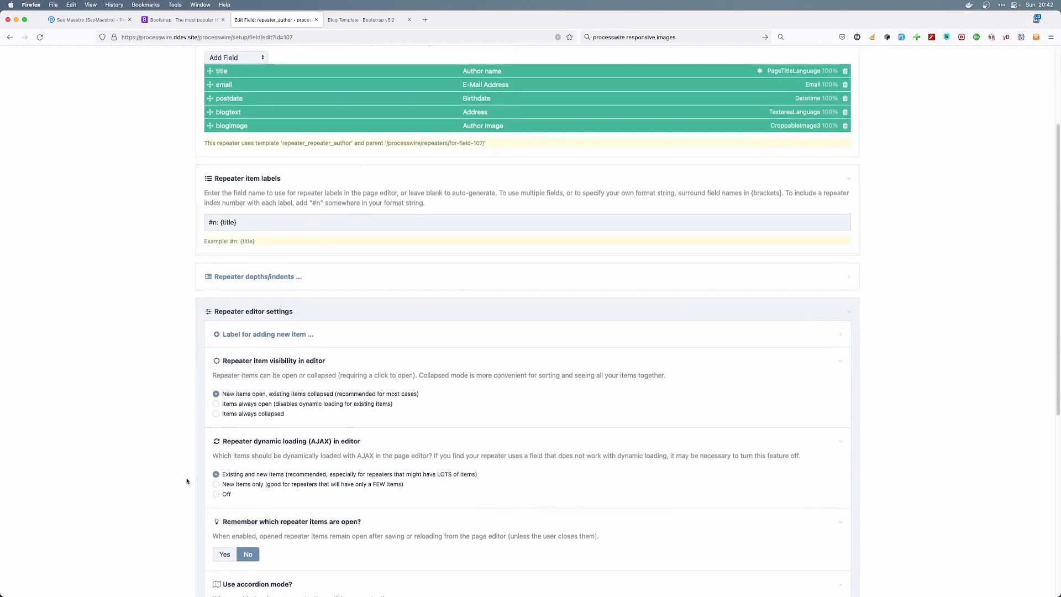
scroll(188, 482, "down", 7)
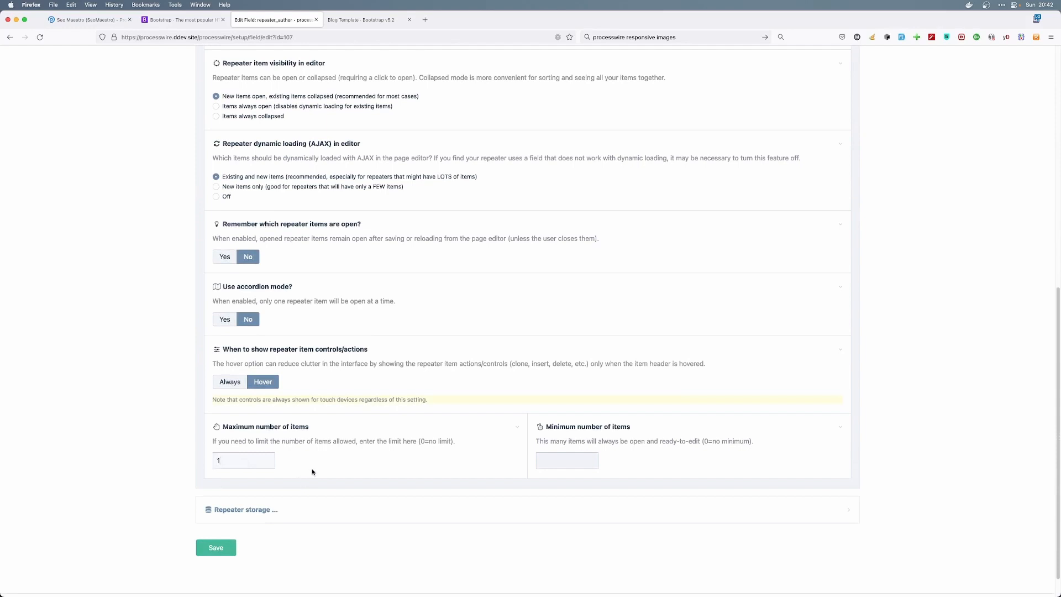
- Try a minimum of 3 items with no maximum for the repeater, and leave for the Fields overview without saving
left_click(559, 467)
type("3")
left_click(553, 473)
scroll(454, 505, "up", 3)
scroll(454, 504, "down", 4)
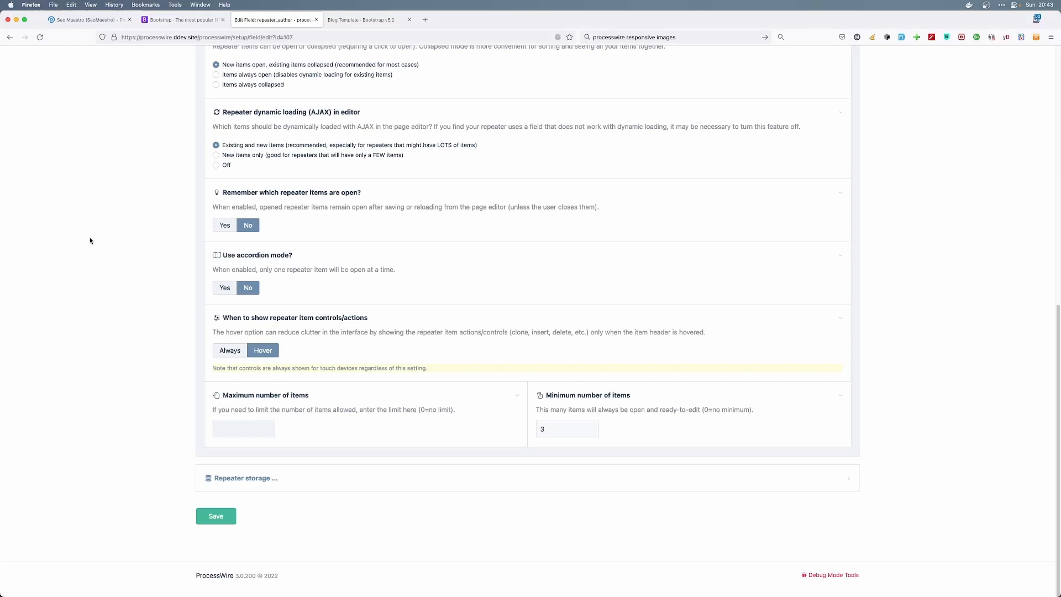
scroll(89, 240, "up", 10)
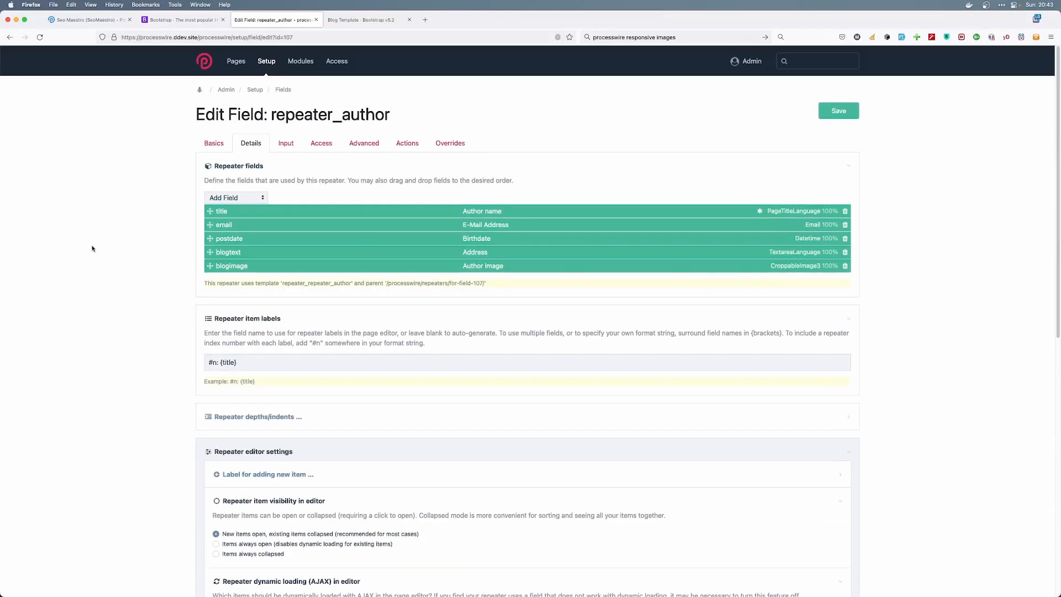
left_click(284, 92)
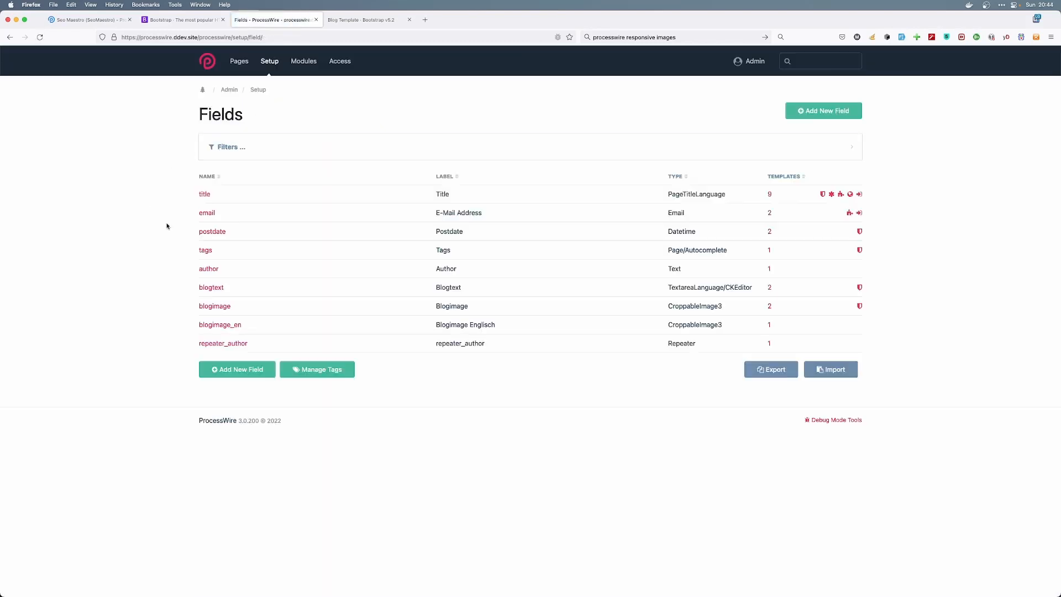
- Install the core module FieldtypePageTable (ProFields: Page Table)
mouse_move(303, 61)
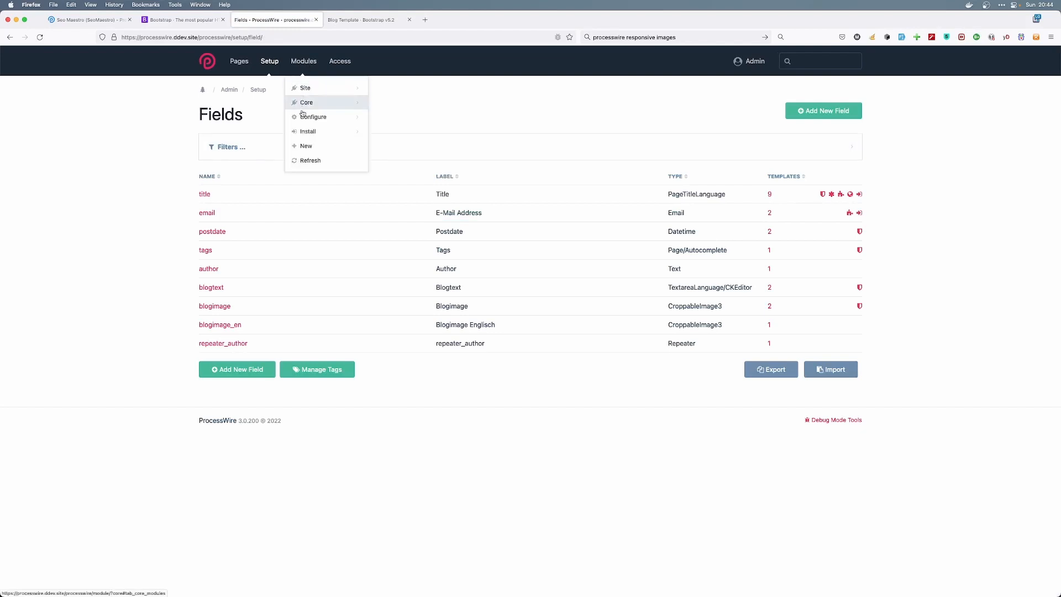
mouse_move(304, 131)
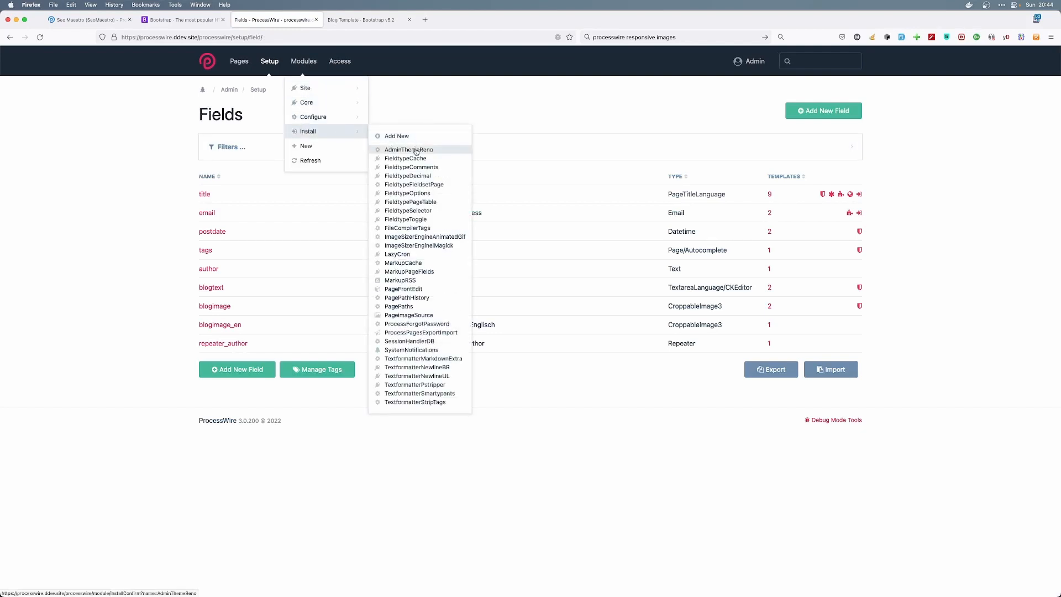
left_click(395, 202)
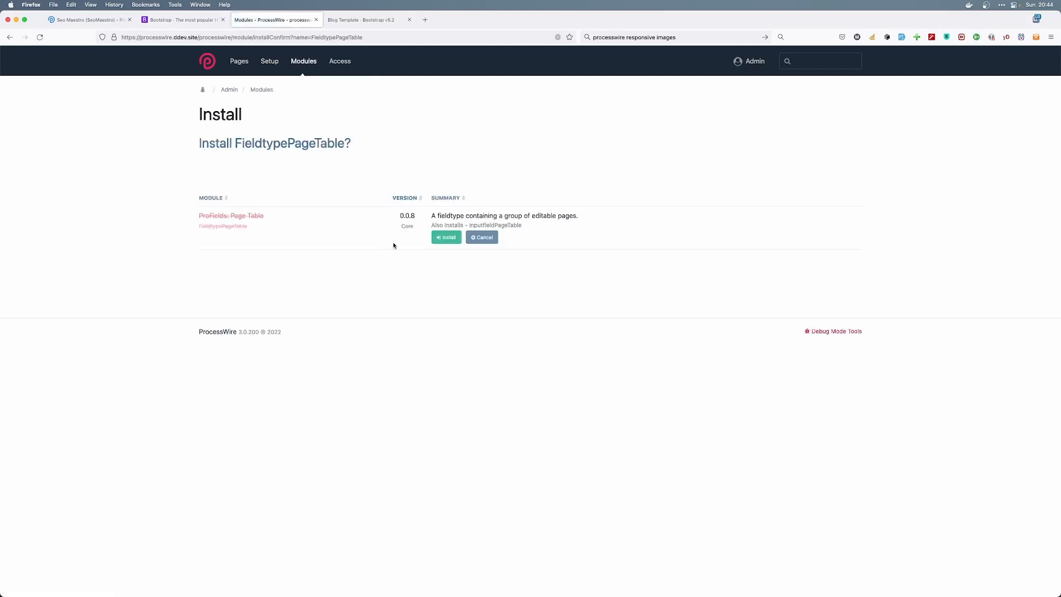
left_click(446, 238)
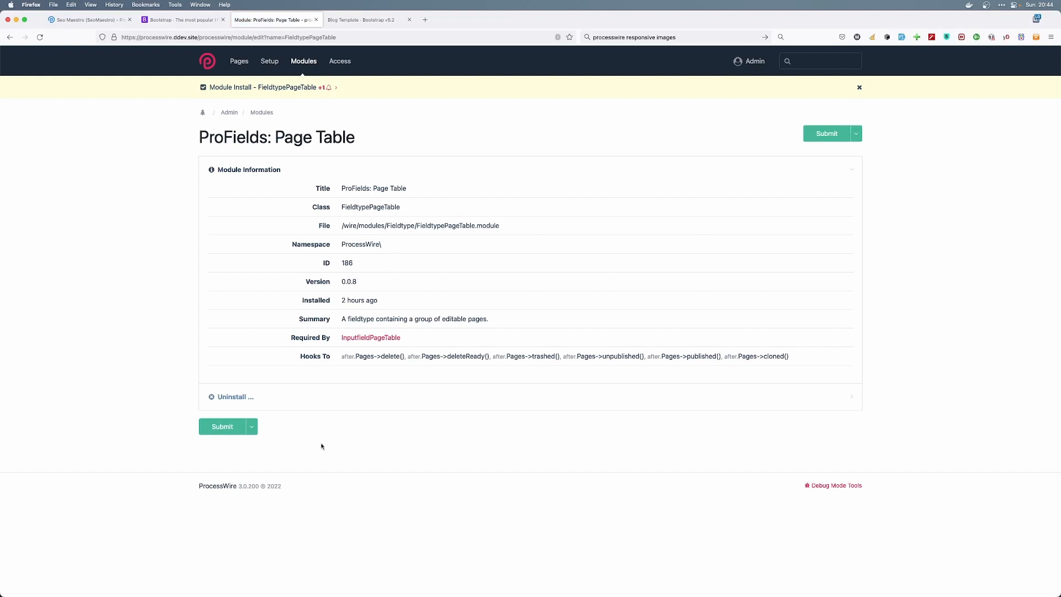
- Try to add a new field labelled "Author" with the name author and the type ProFields: Page Table
mouse_move(269, 63)
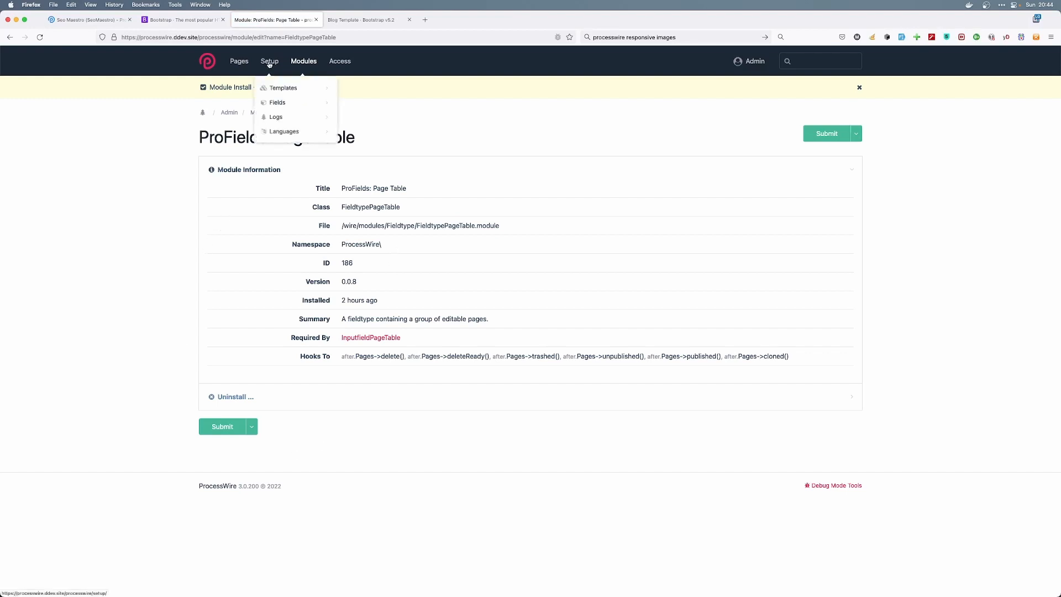
mouse_move(275, 90)
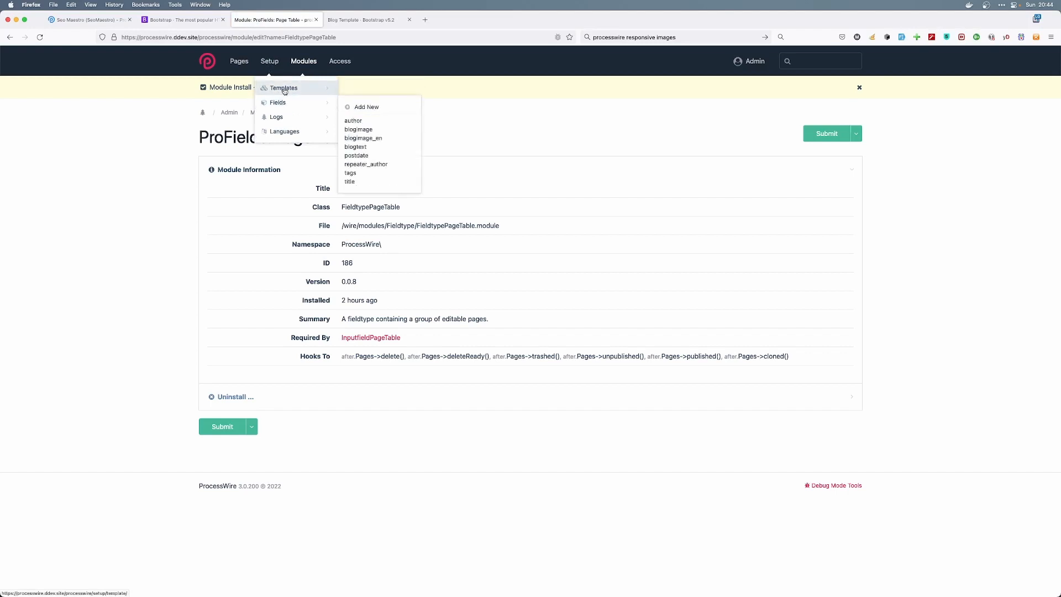
left_click(362, 107)
type("author")
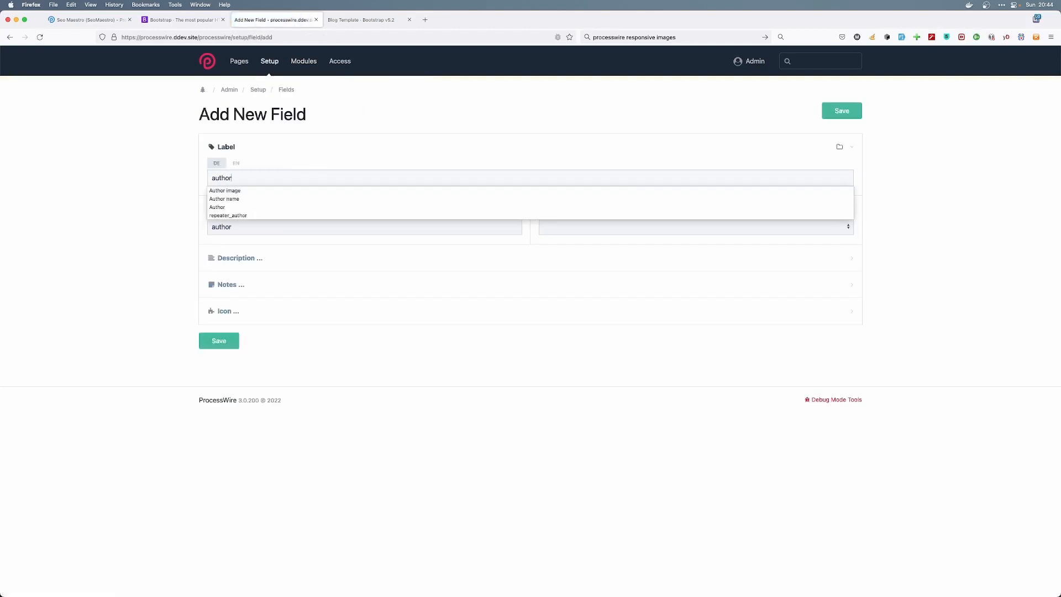
left_click(260, 207)
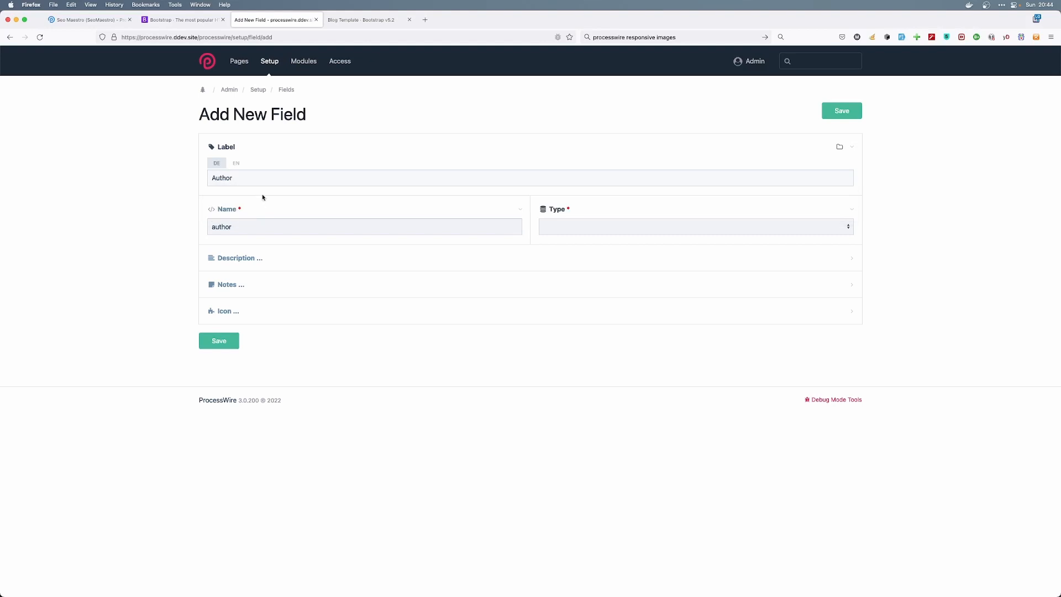
mouse_move(284, 90)
left_click(572, 227)
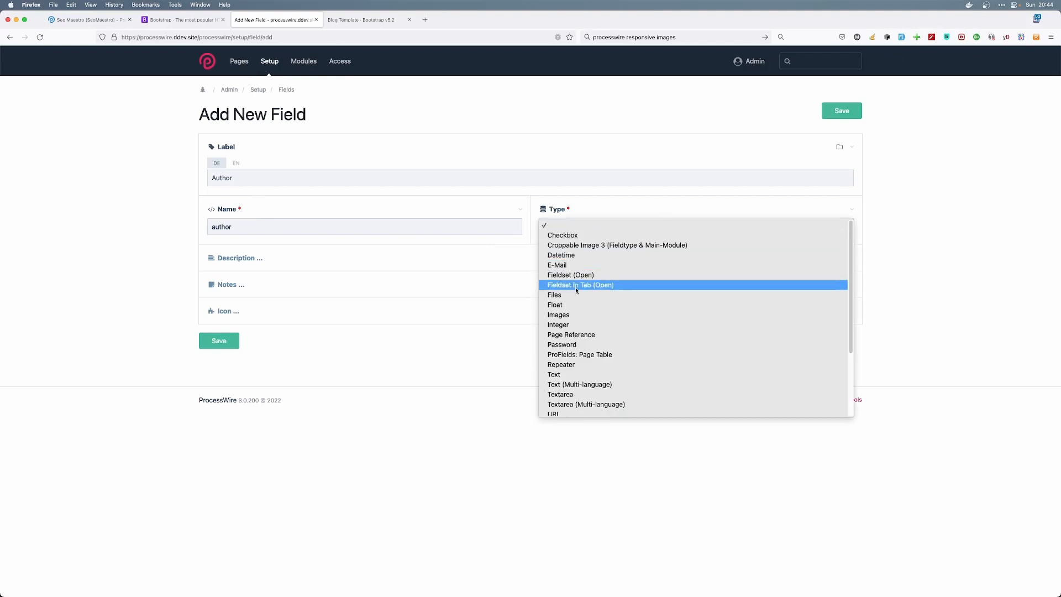
left_click(592, 355)
left_click(209, 344)
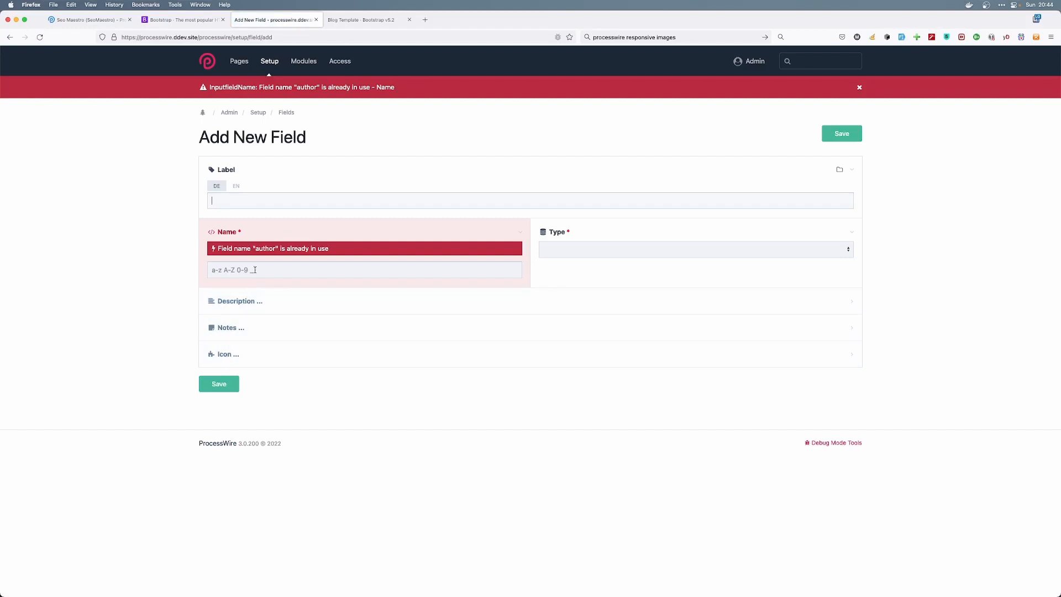
- Label the new field "Author" and give it the name pt_author
left_click(236, 201)
left_click(192, 200)
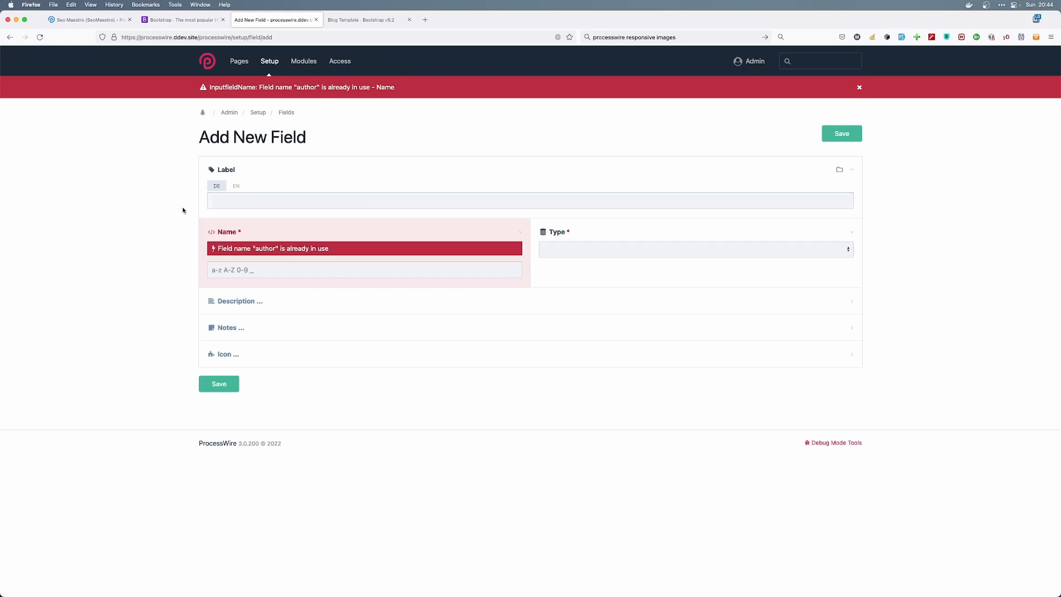
left_click(236, 199)
type("Author")
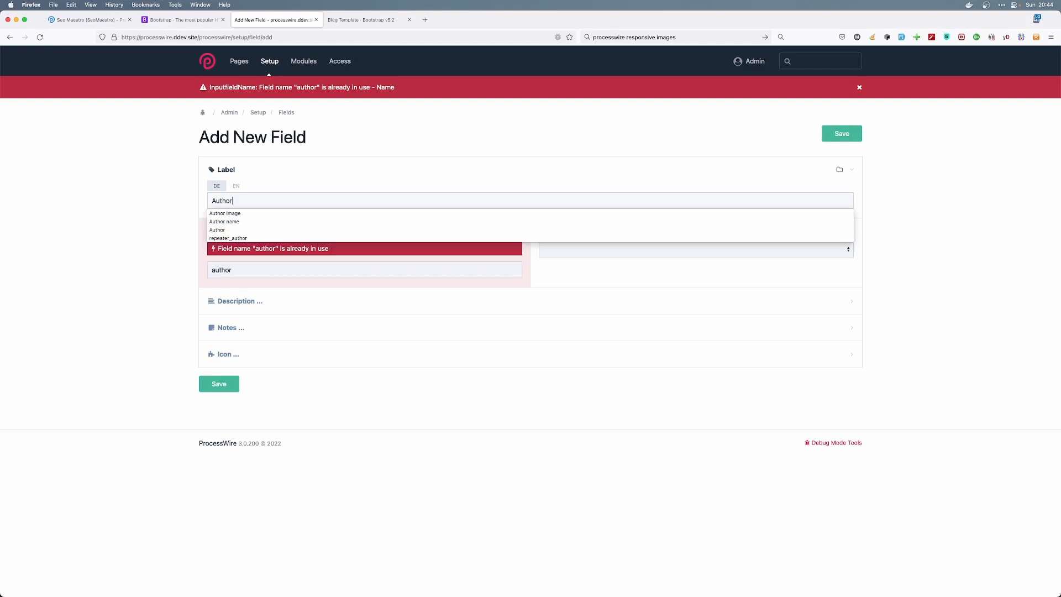
key("Tab")
key("Right")
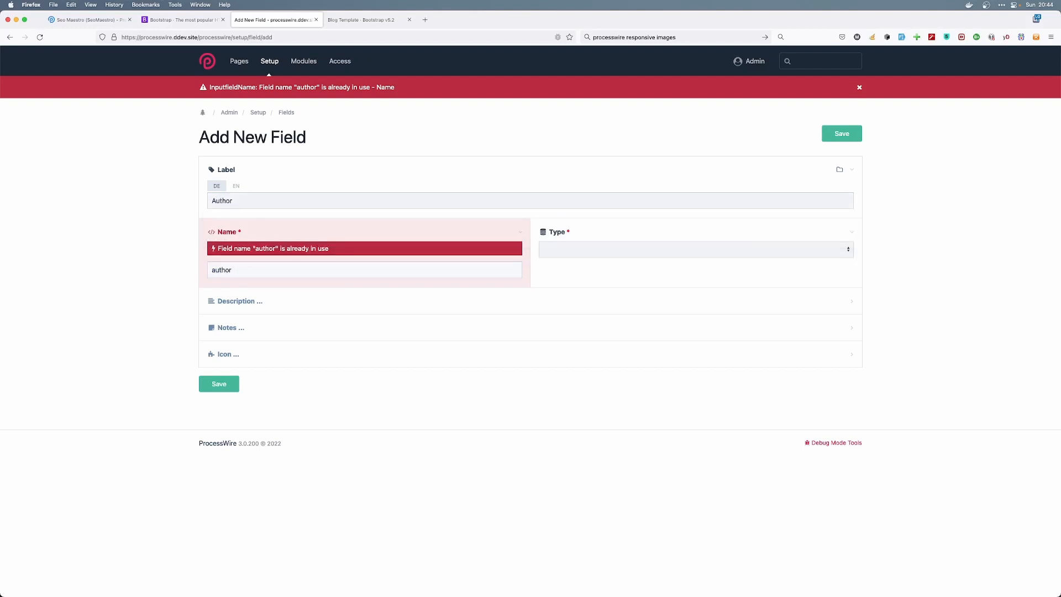
key("BackSpace")
key("BackSpace")
key("BackSpace")
key("BackSpace")
key("BackSpace")
key("BackSpace")
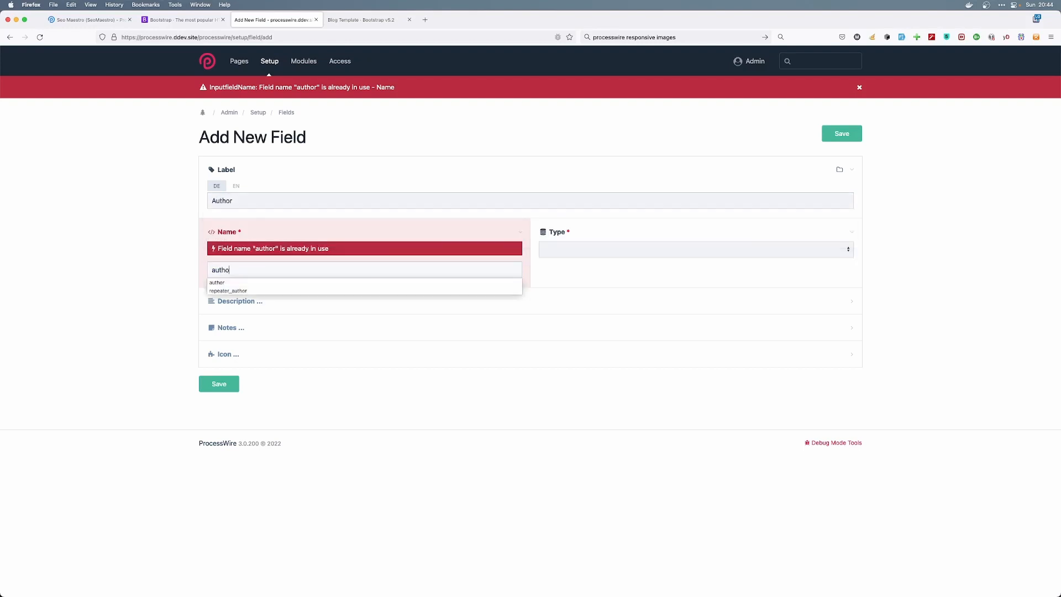
type("pt_")
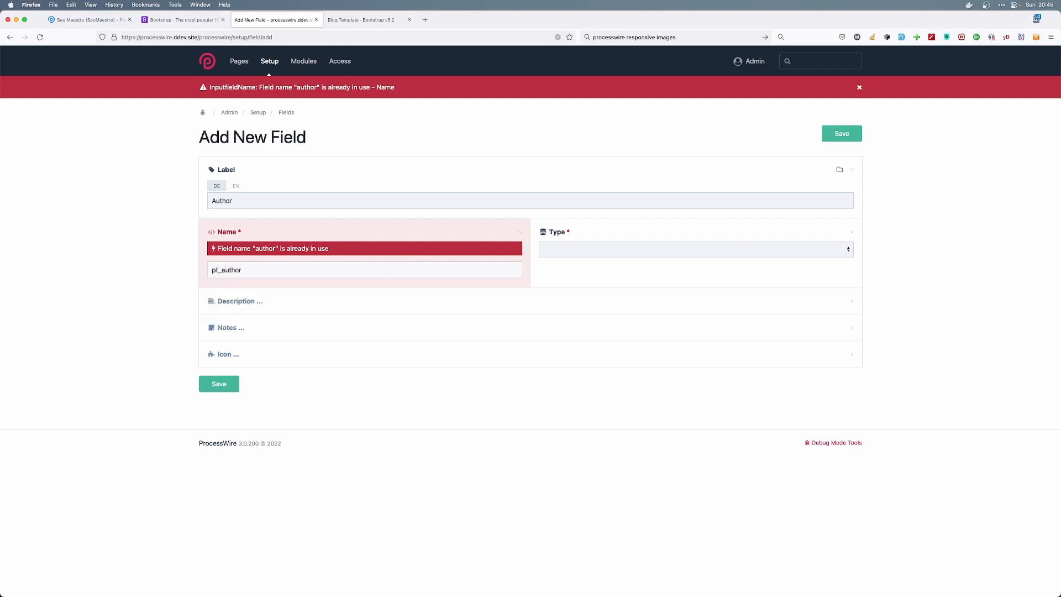
- Set the new field's type to ProFields: Page Table and save it
left_click(563, 254)
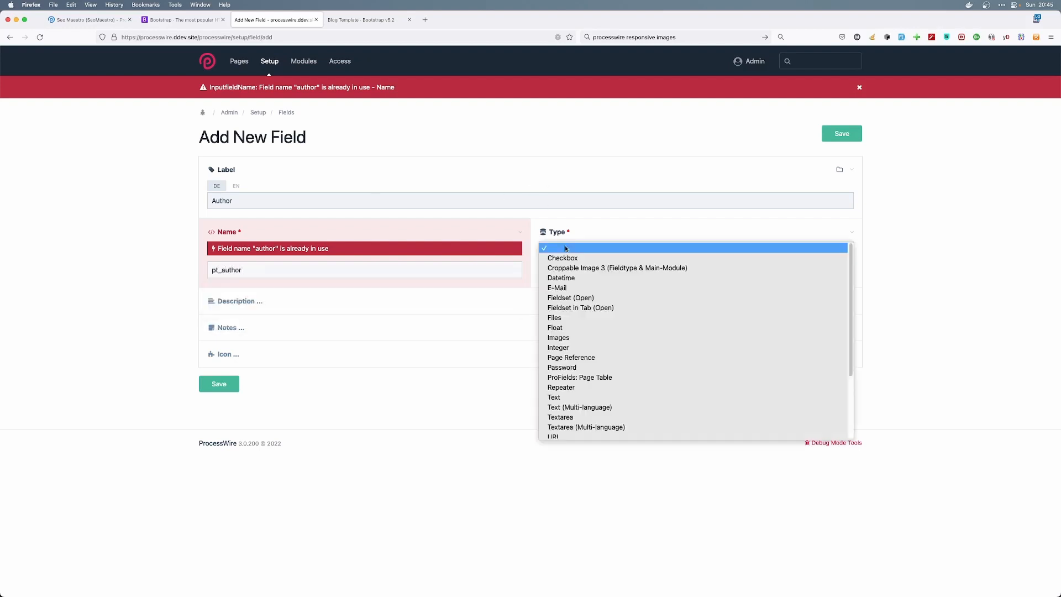
left_click(593, 378)
left_click(218, 383)
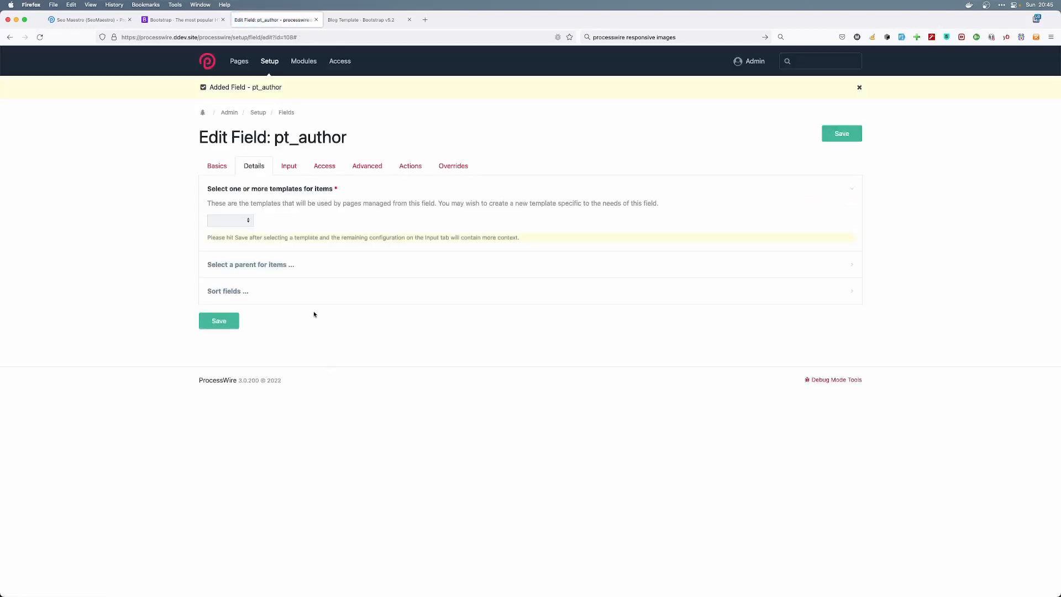
- Look through the templates offered for pt_author items and save the field without choosing one
left_click(247, 221)
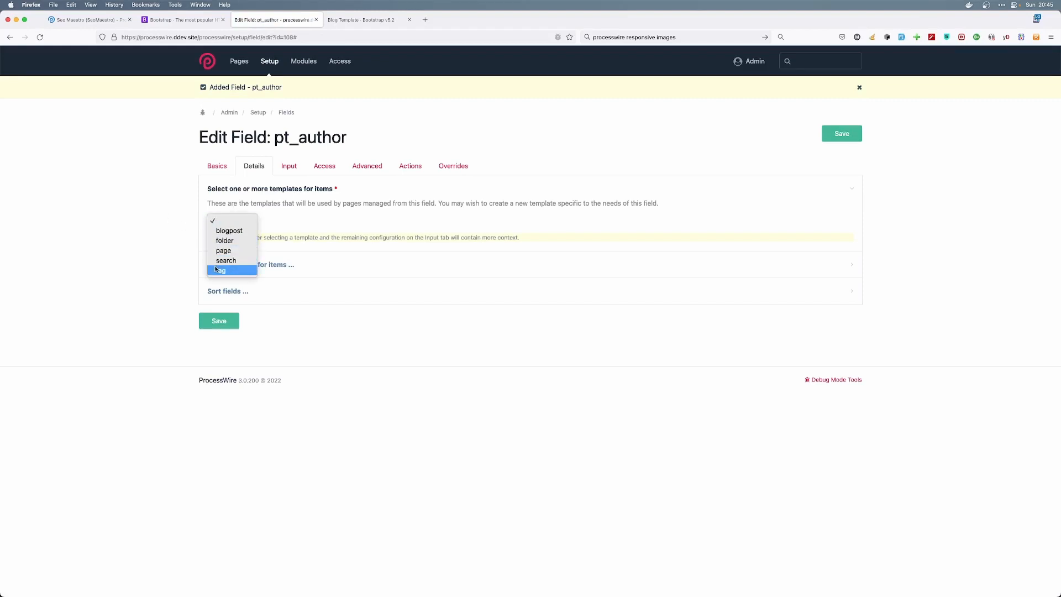
left_click(141, 217)
left_click(218, 321)
- Add a new template named "author" and open it for editing
mouse_move(269, 62)
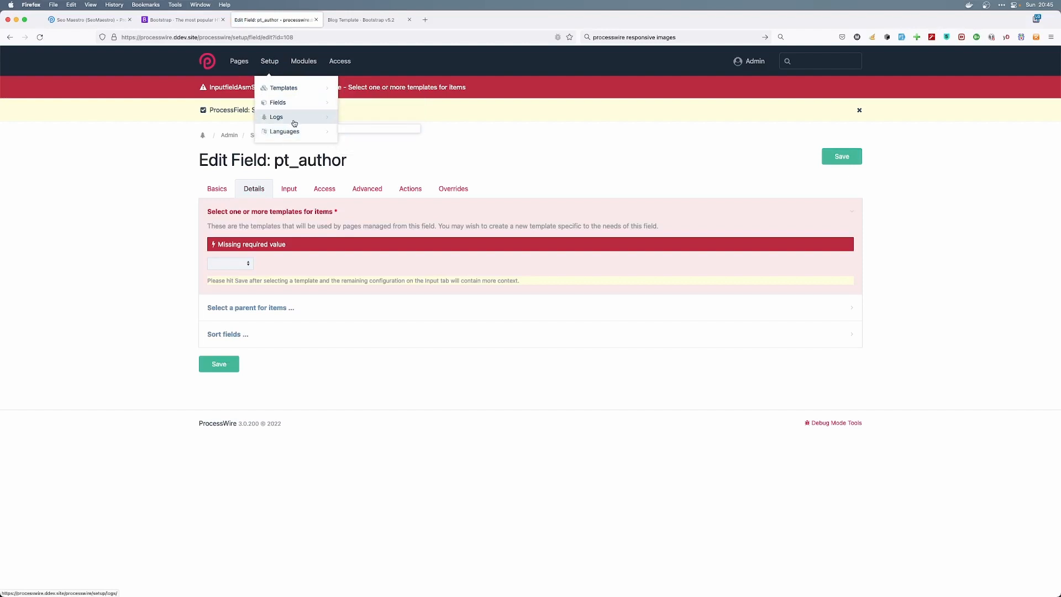
mouse_move(301, 88)
left_click(349, 92)
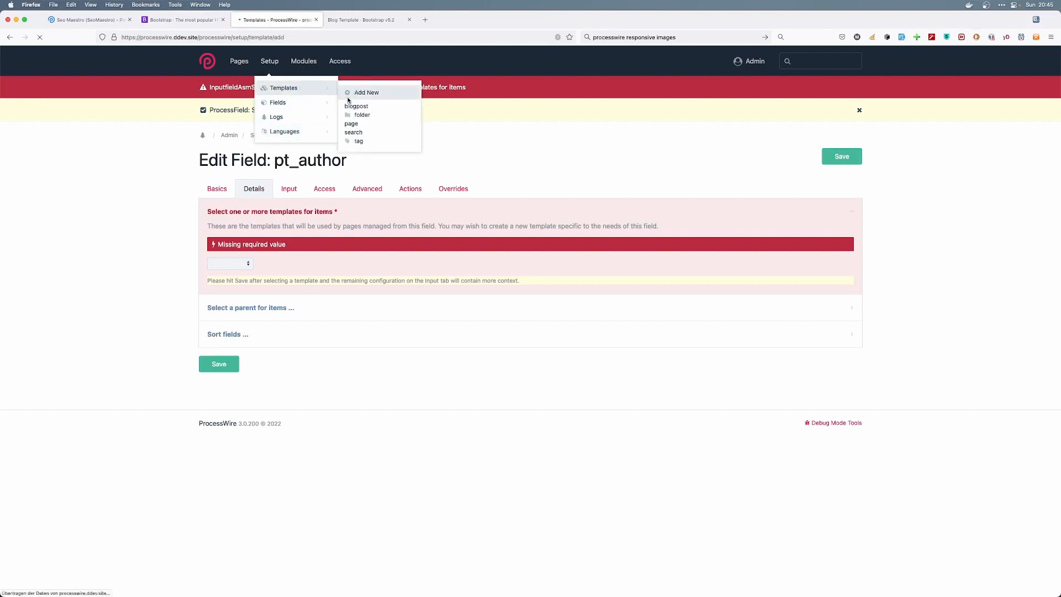
type("author")
left_click(260, 279)
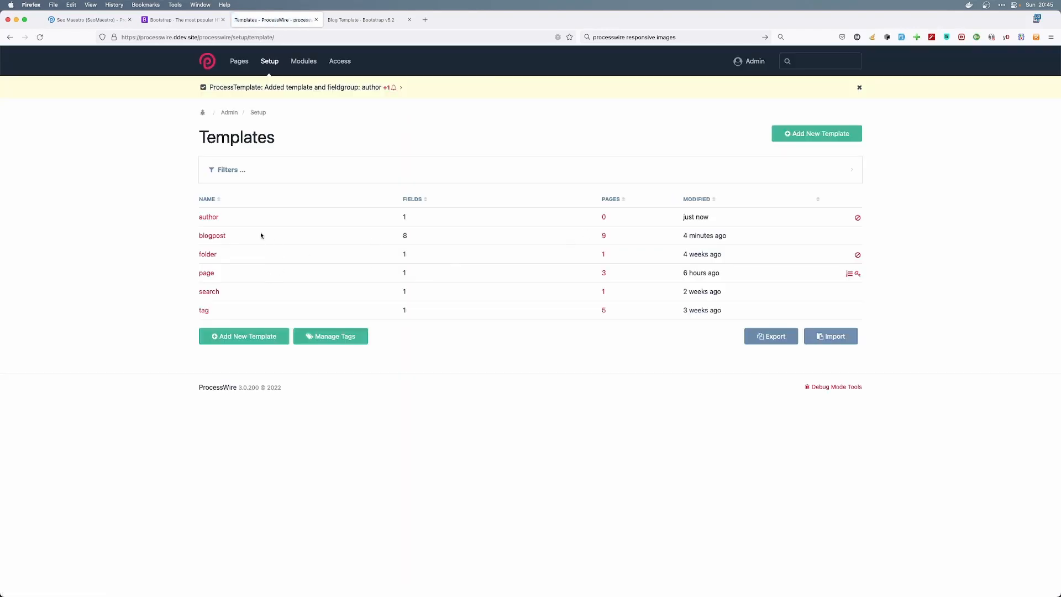
left_click(209, 217)
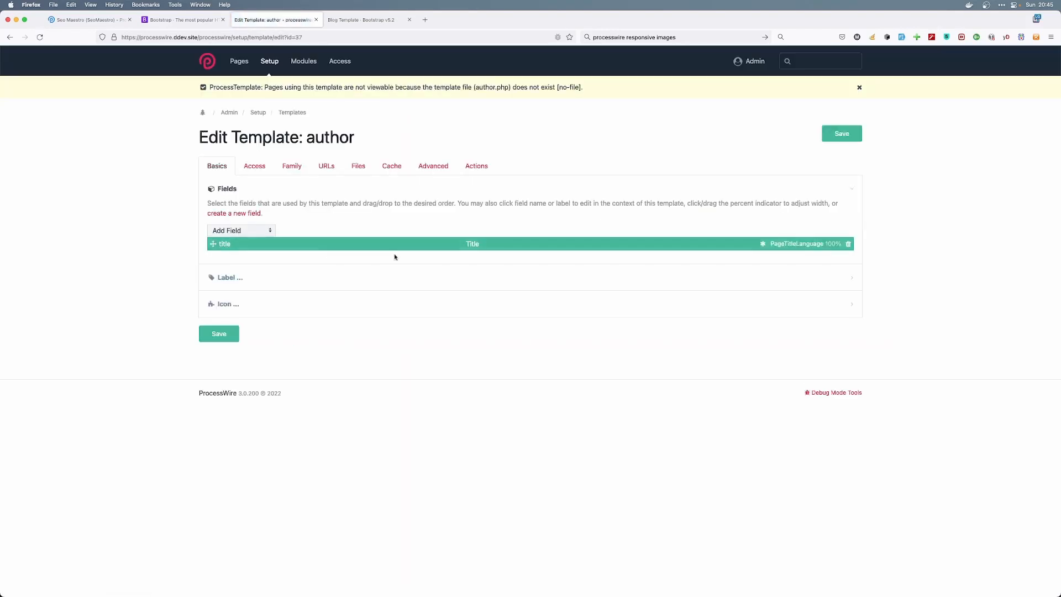
- Label the title field "Author name" within the author template and save the field's settings
left_click(470, 243)
left_click_drag(227, 163, 178, 158)
type("Nma")
type("me")
left_click(248, 175)
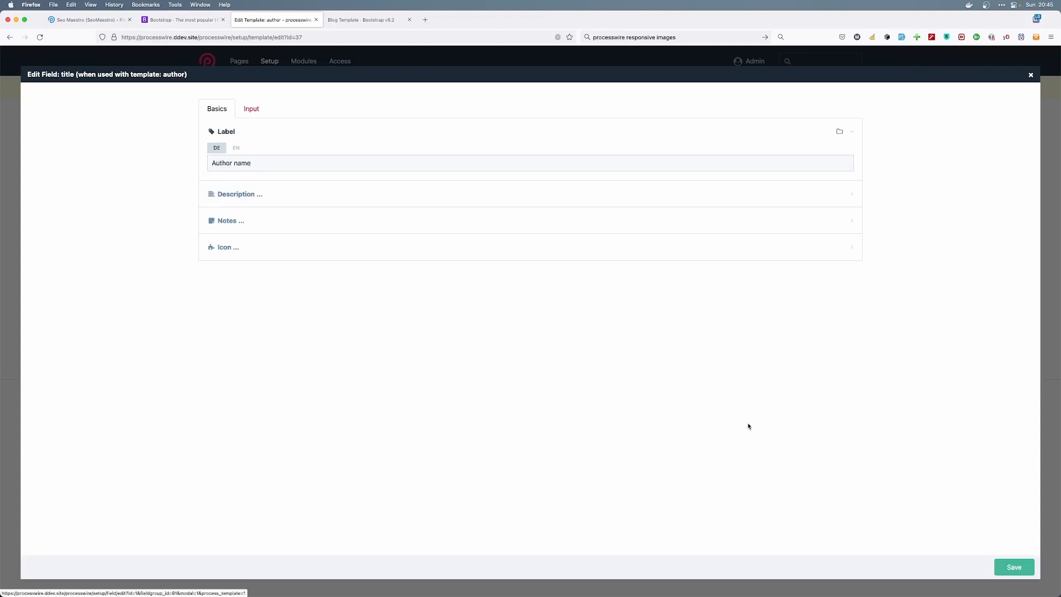
left_click(1001, 565)
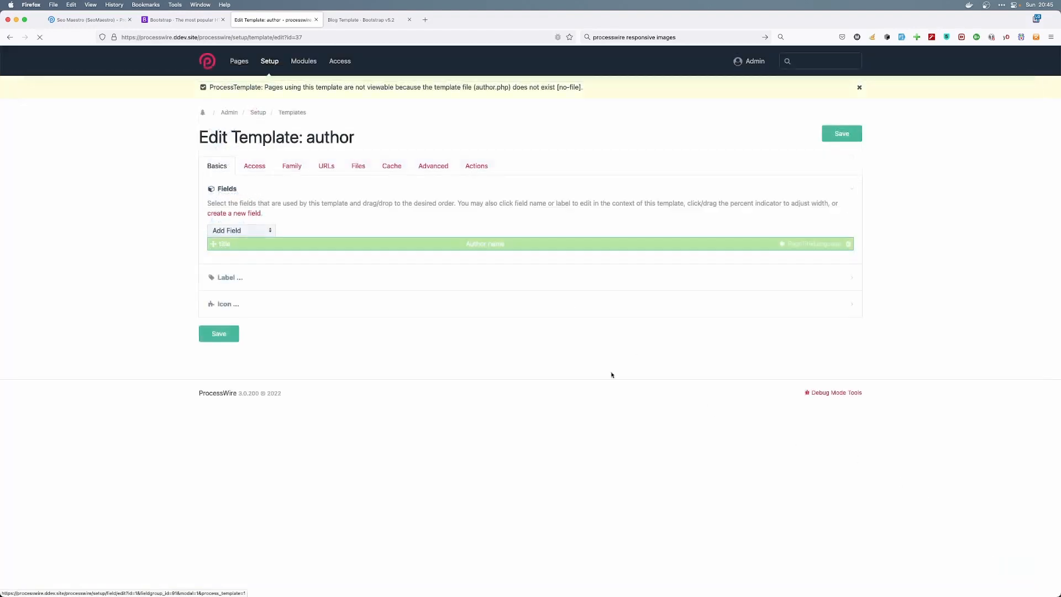
- Add the existing email, postdate, blogtext and blogimage fields to the author template and save it
left_click(245, 214)
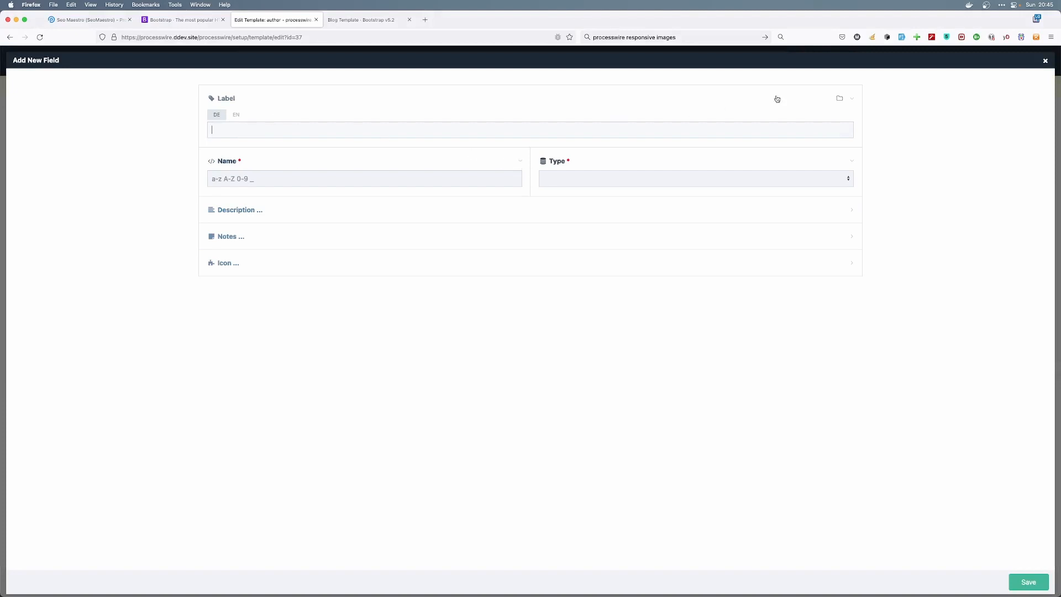
left_click(1045, 60)
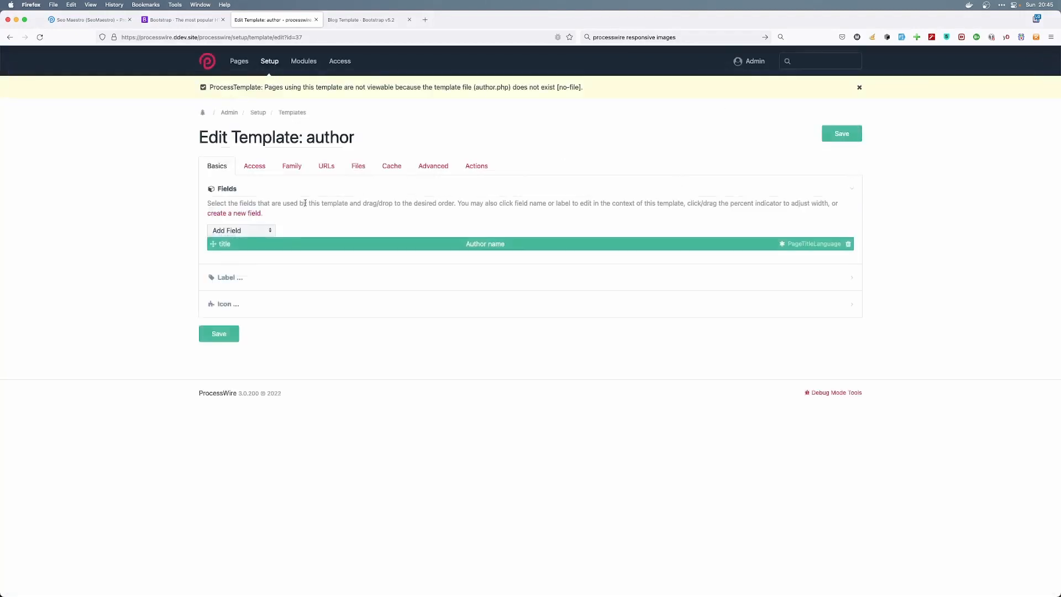
left_click(265, 228)
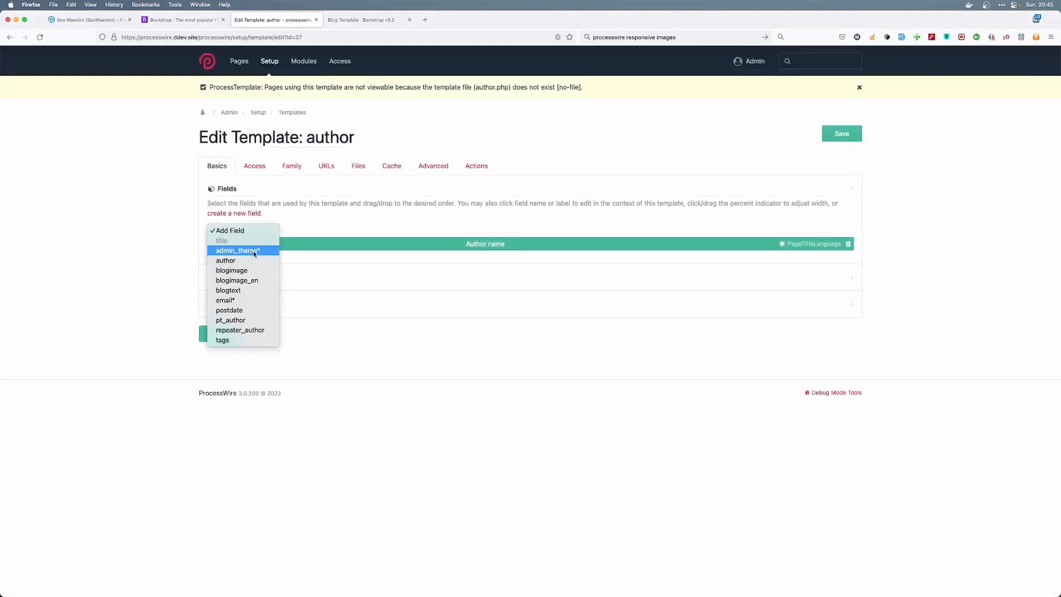
left_click(248, 300)
left_click(248, 231)
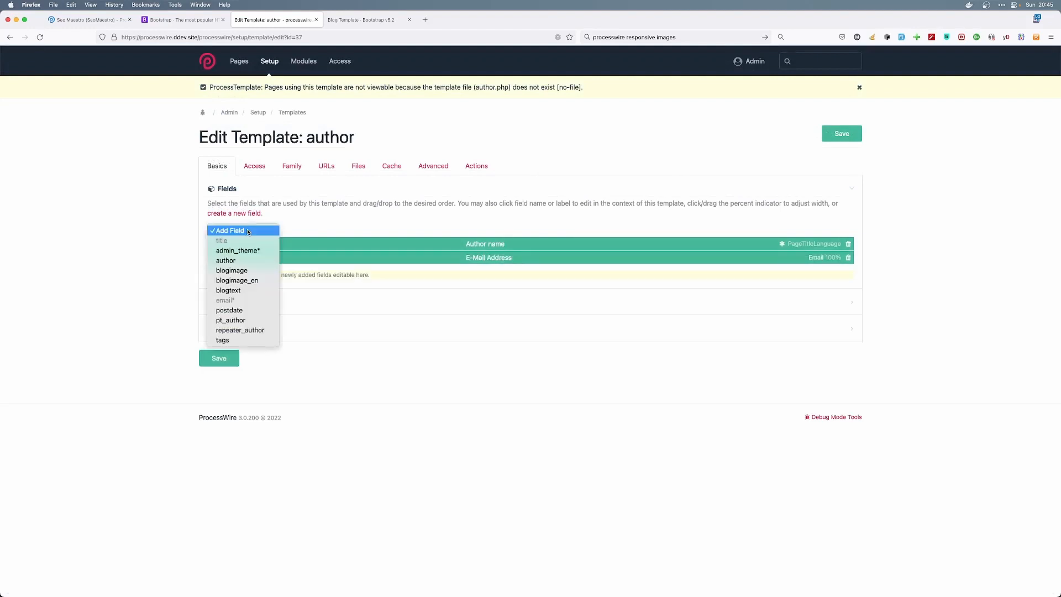
left_click(248, 314)
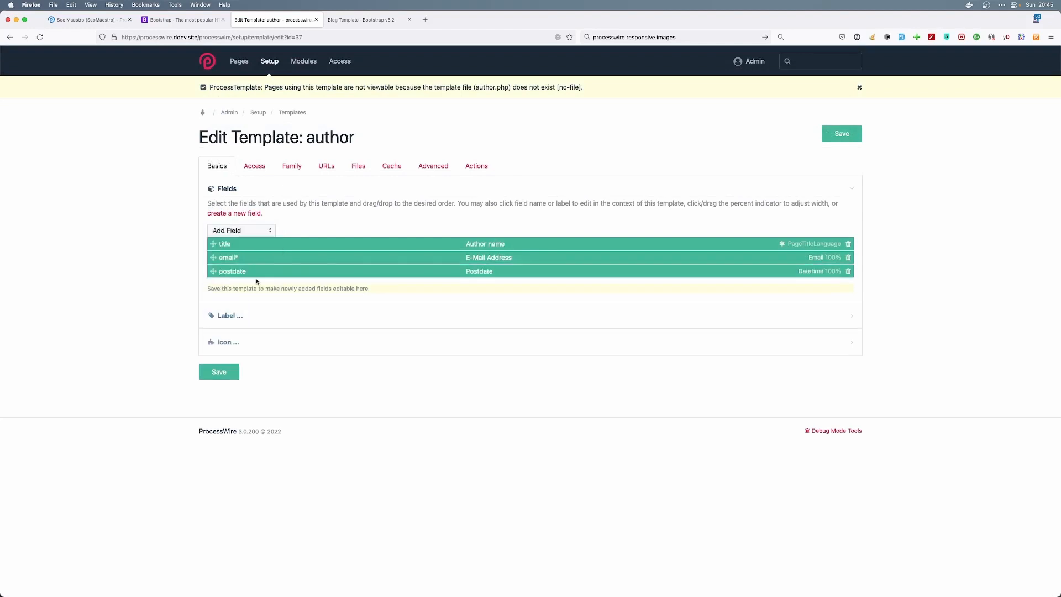
left_click(247, 232)
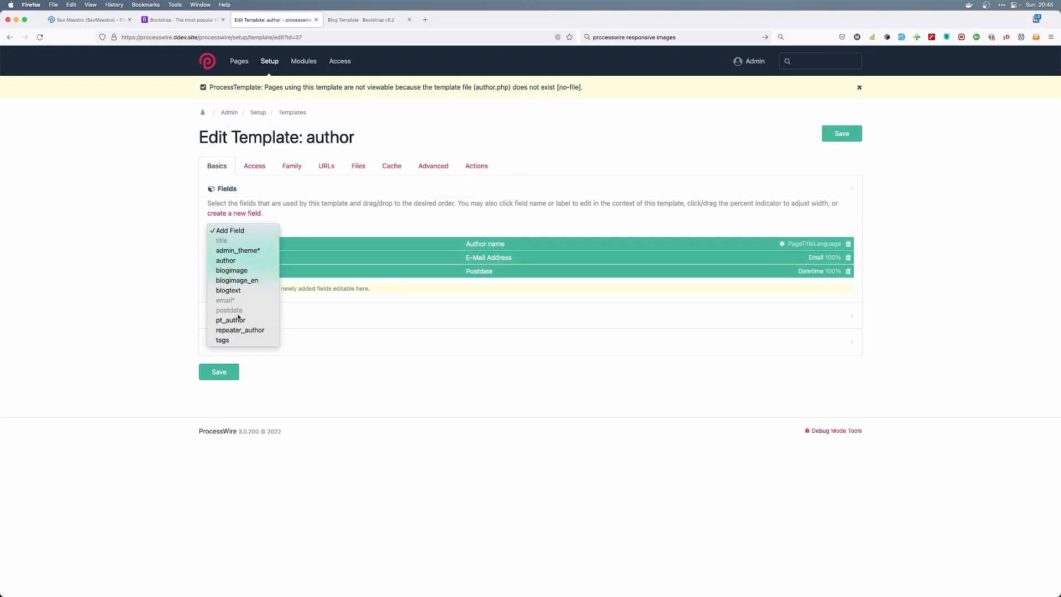
left_click(249, 292)
left_click(241, 231)
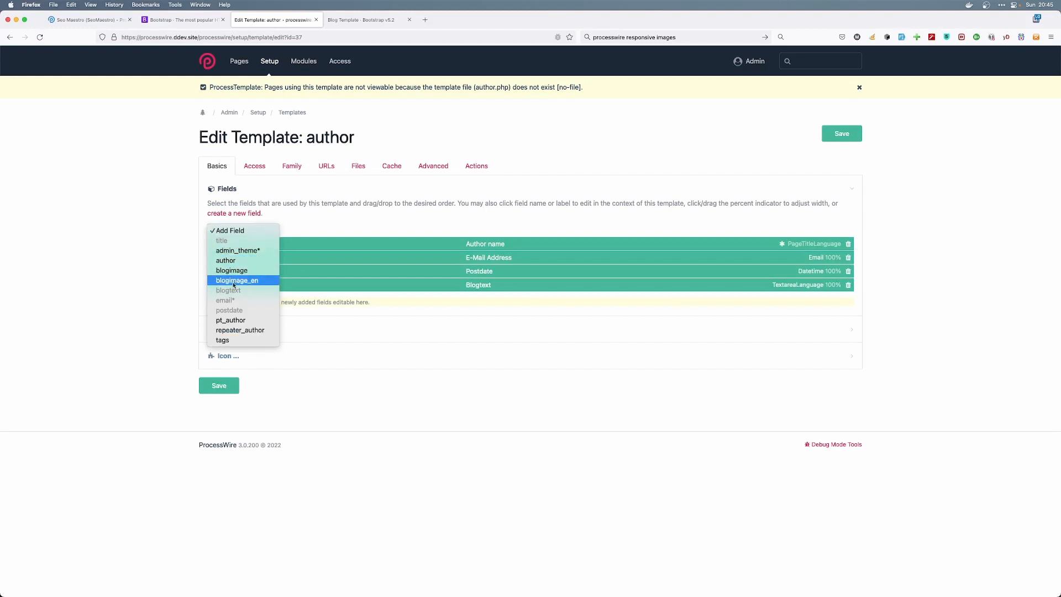
left_click(255, 270)
left_click(841, 134)
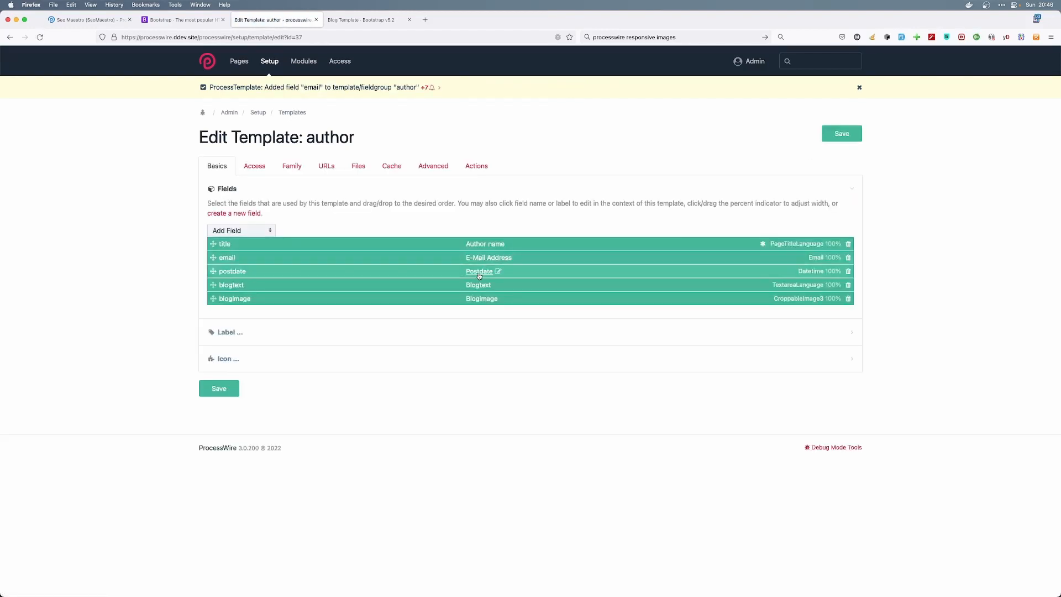
- Label the postdate field "Birthdate" within the author template and save the field's settings
left_click(478, 271)
left_click_drag(235, 163, 171, 157)
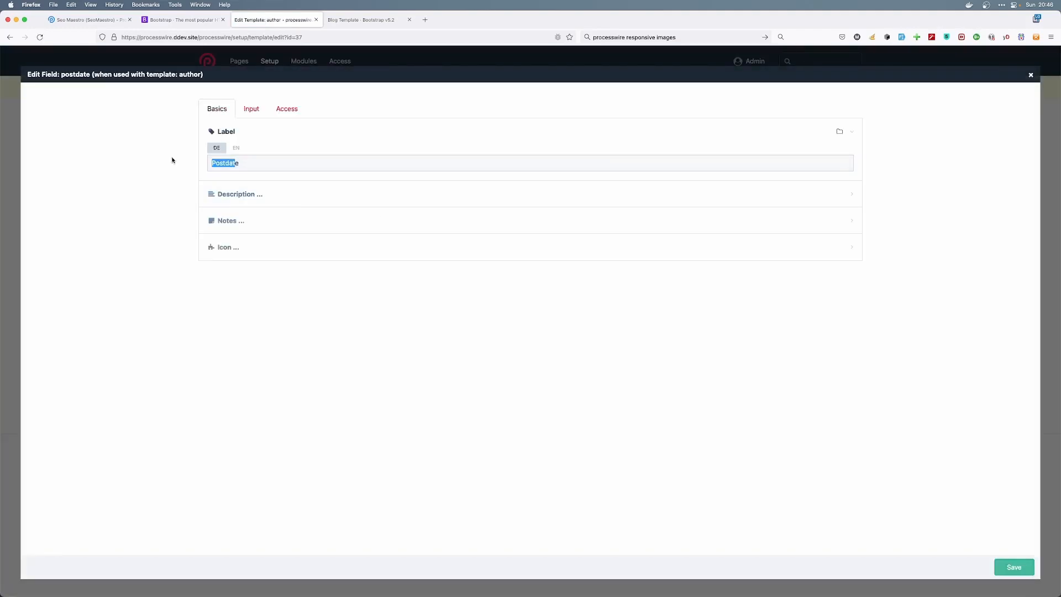
left_click_drag(261, 165, 134, 163)
type("Bir")
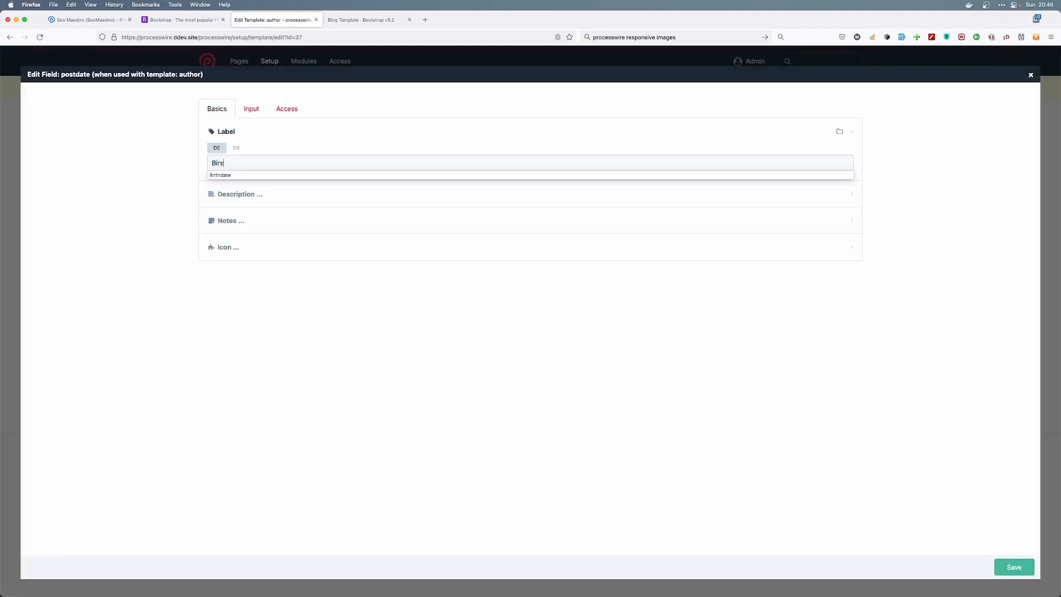
key("Down")
key("Return")
left_click(1013, 567)
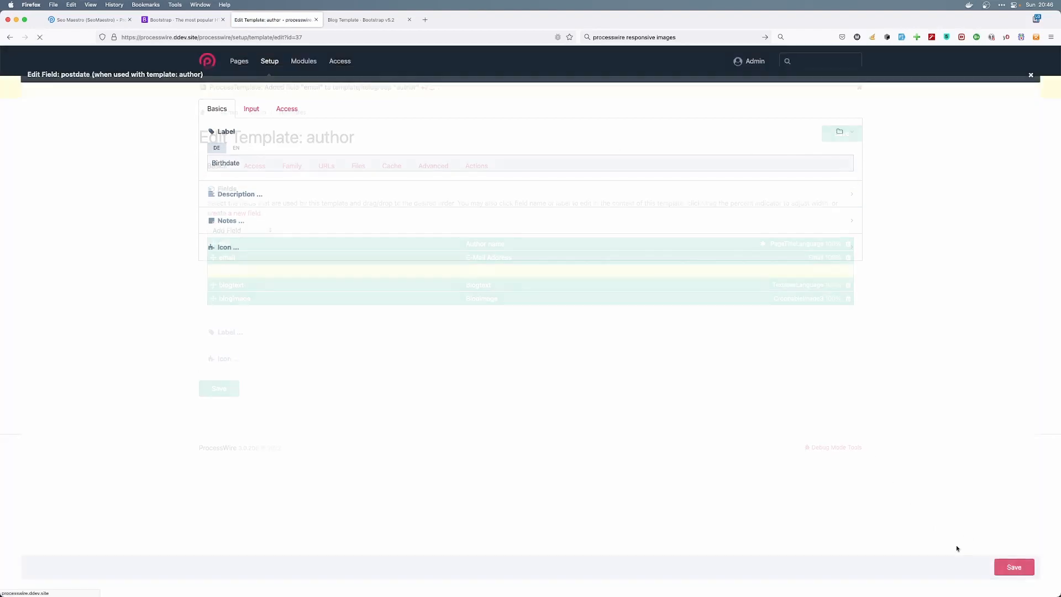
- Label the blogtext field "Address" within the author template and save the field's settings
left_click(474, 285)
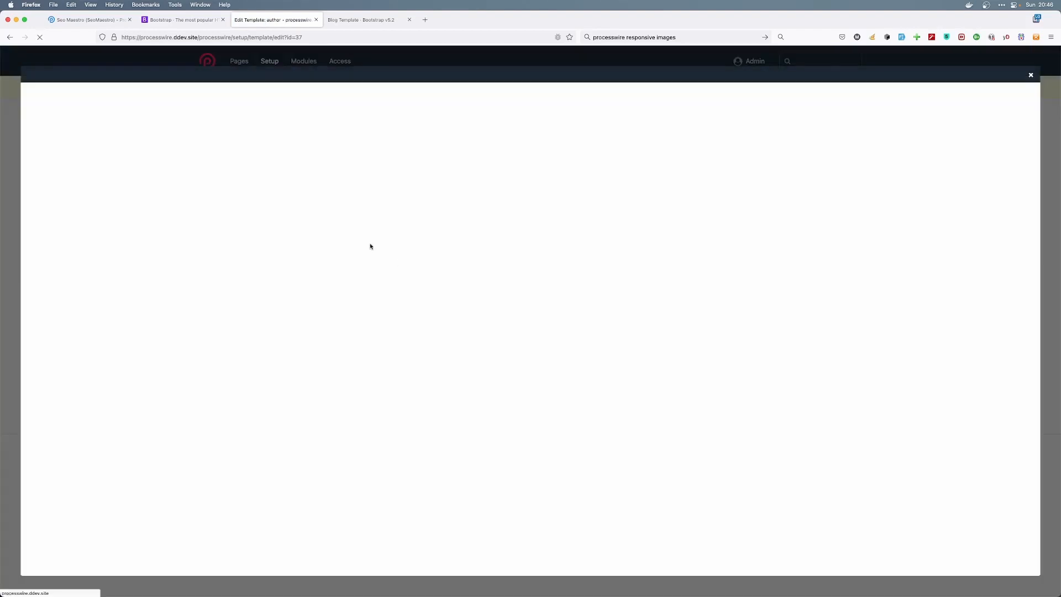
type("A")
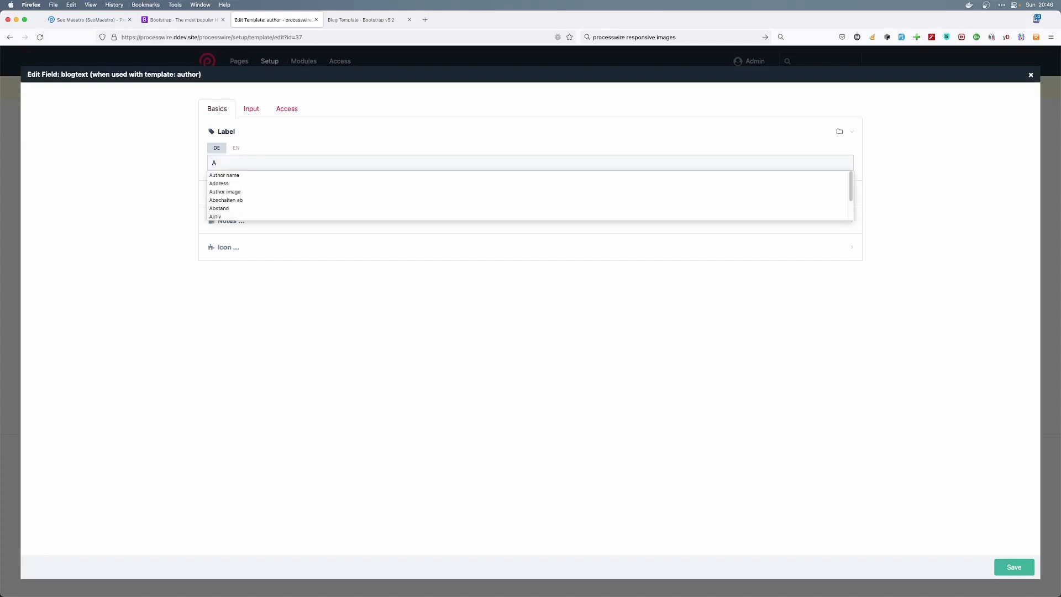
type("ddress")
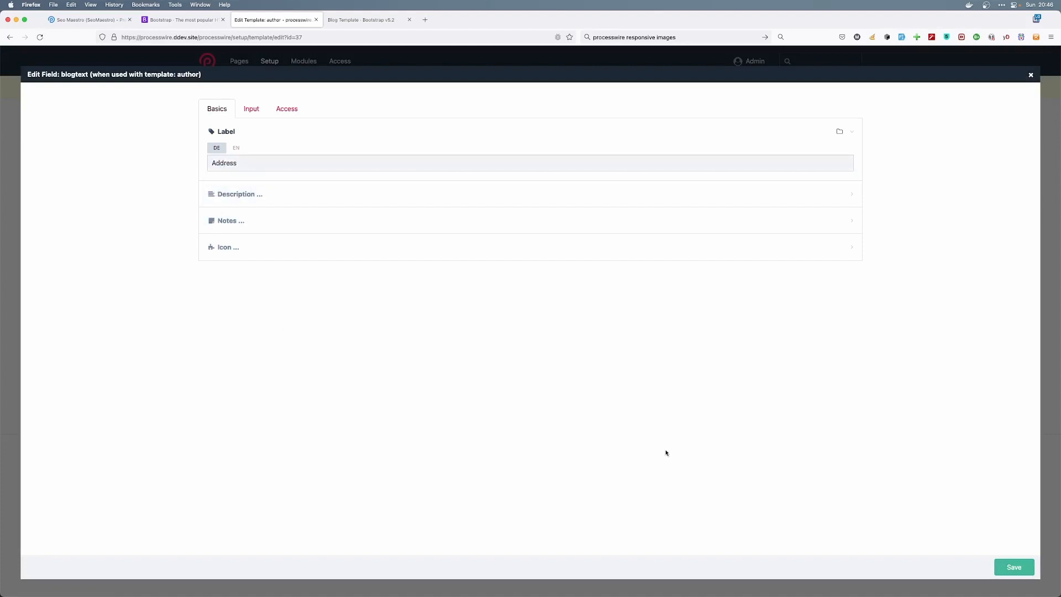
left_click(1011, 567)
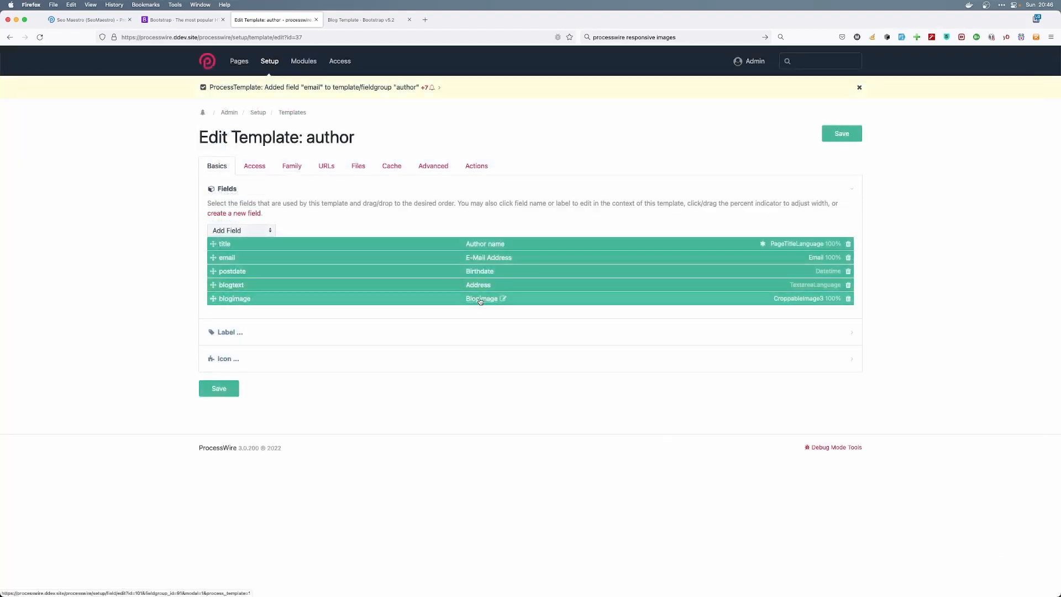
- Label the blogimage field "Author image" within the author template, then save the field's settings and the template
left_click(482, 299)
left_click_drag(250, 166, 179, 163)
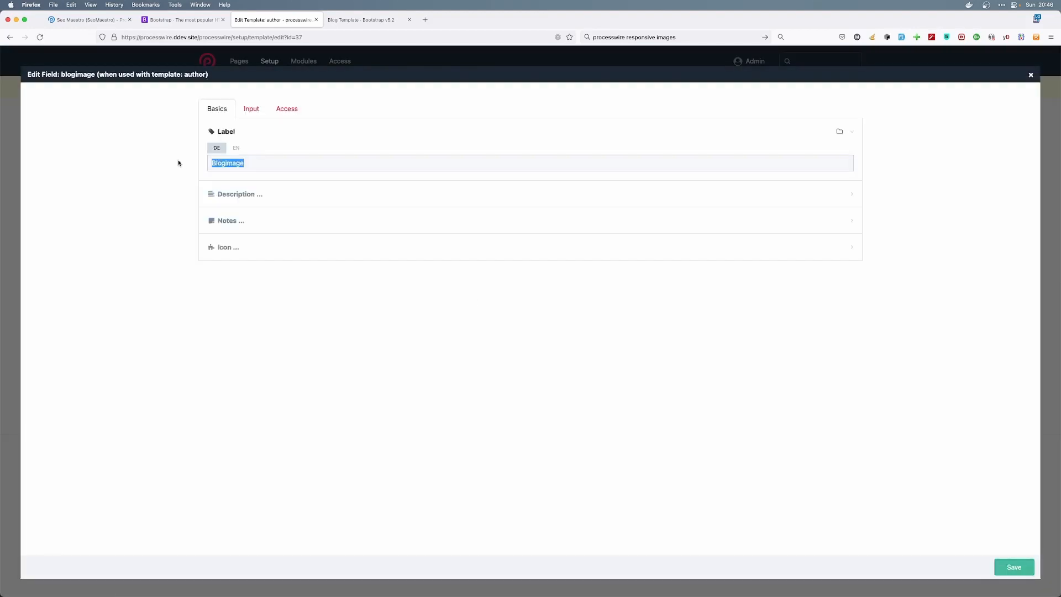
type("Au")
key("Down")
key("Down")
key("Return")
left_click(1014, 568)
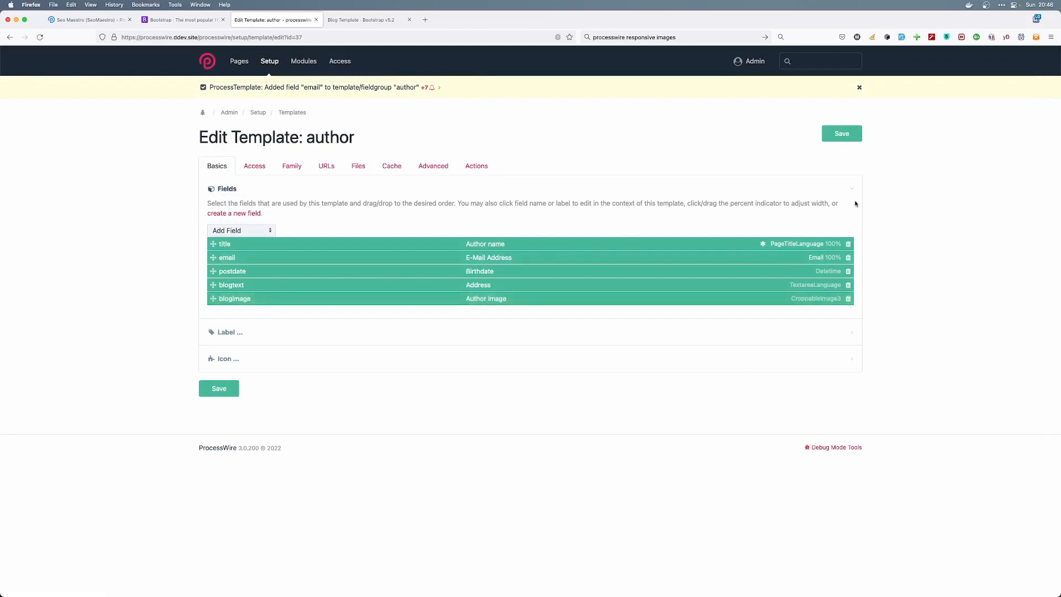
left_click(849, 133)
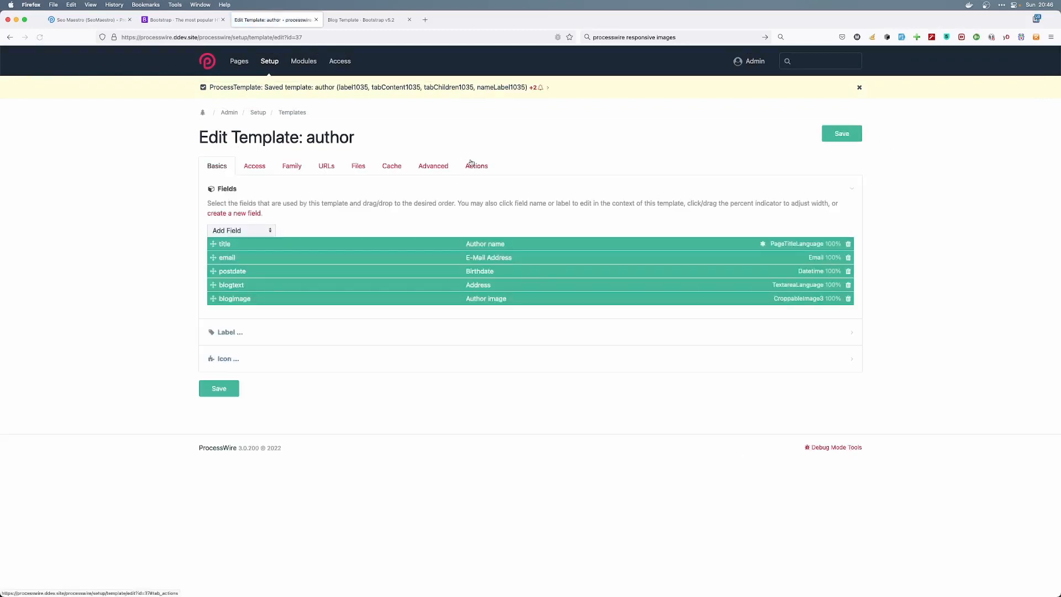
- Assign the author template to the items of the pt_author field, save, and expand the setting for the items' parent
mouse_move(270, 62)
mouse_move(277, 102)
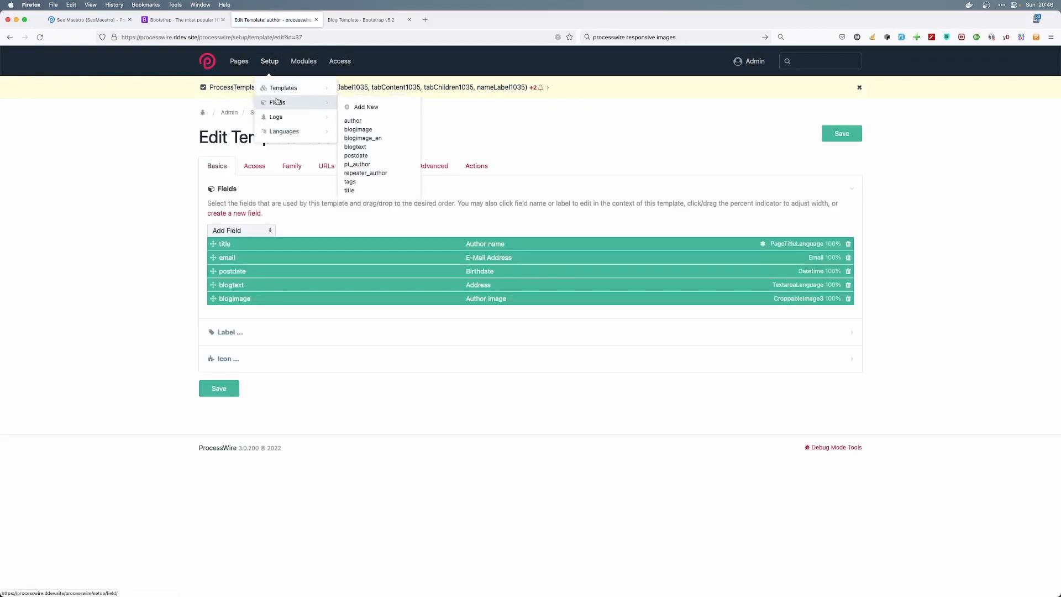
left_click(358, 165)
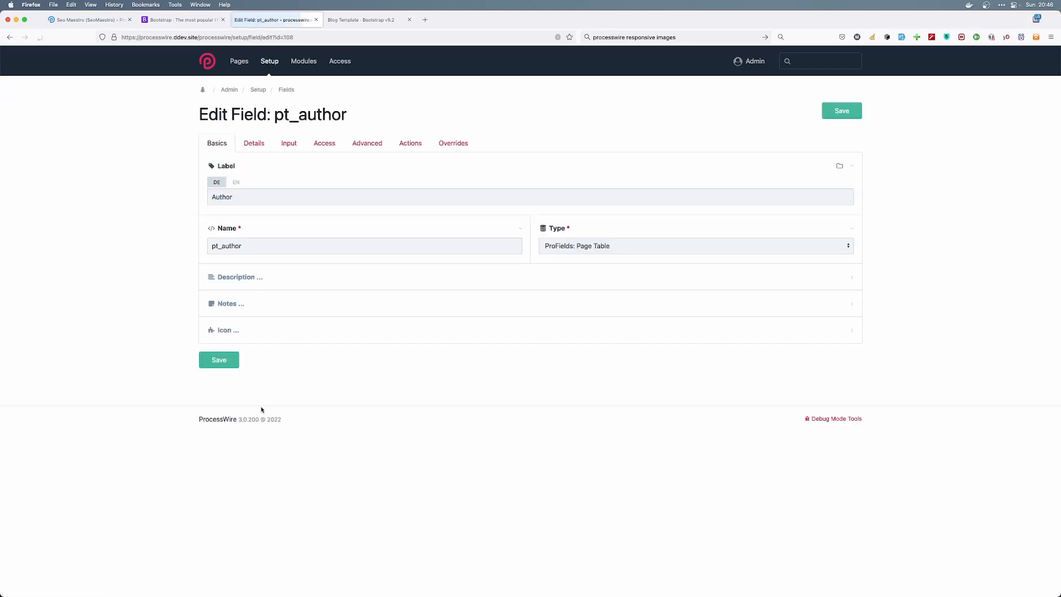
left_click(243, 142)
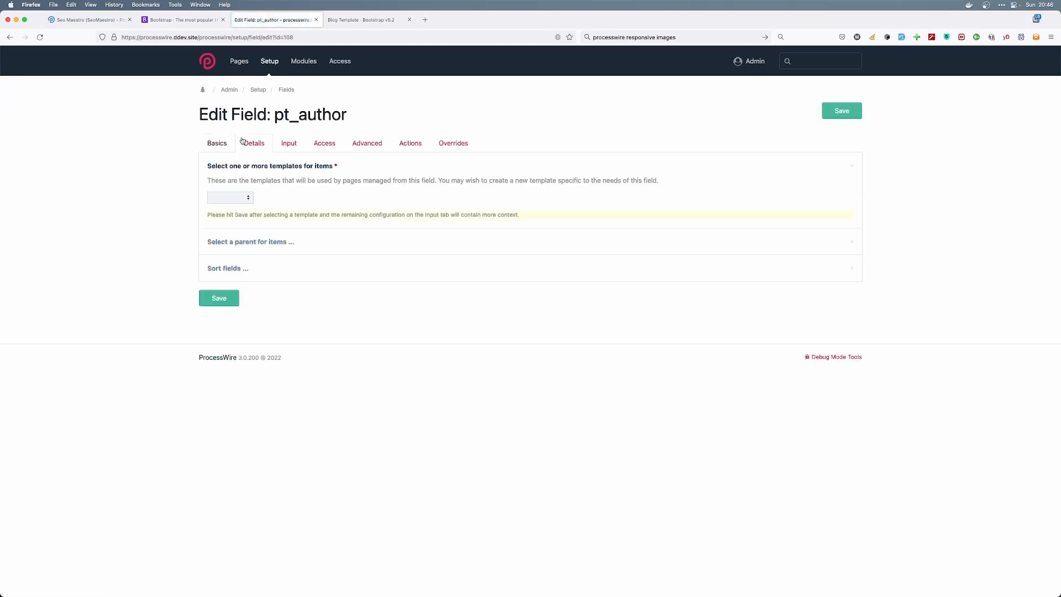
left_click(228, 195)
left_click(222, 209)
left_click(219, 312)
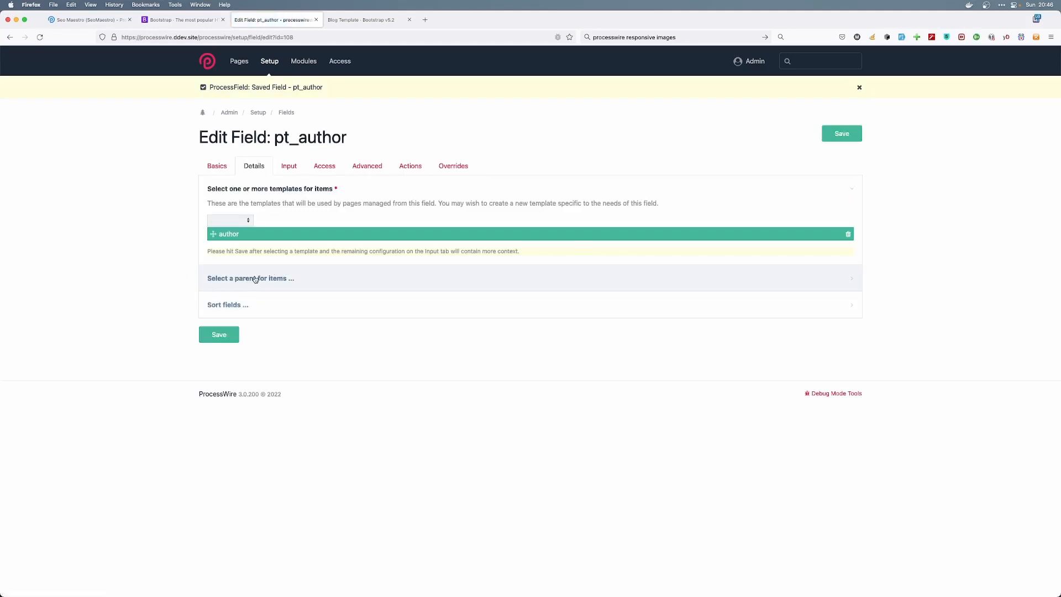
left_click(255, 279)
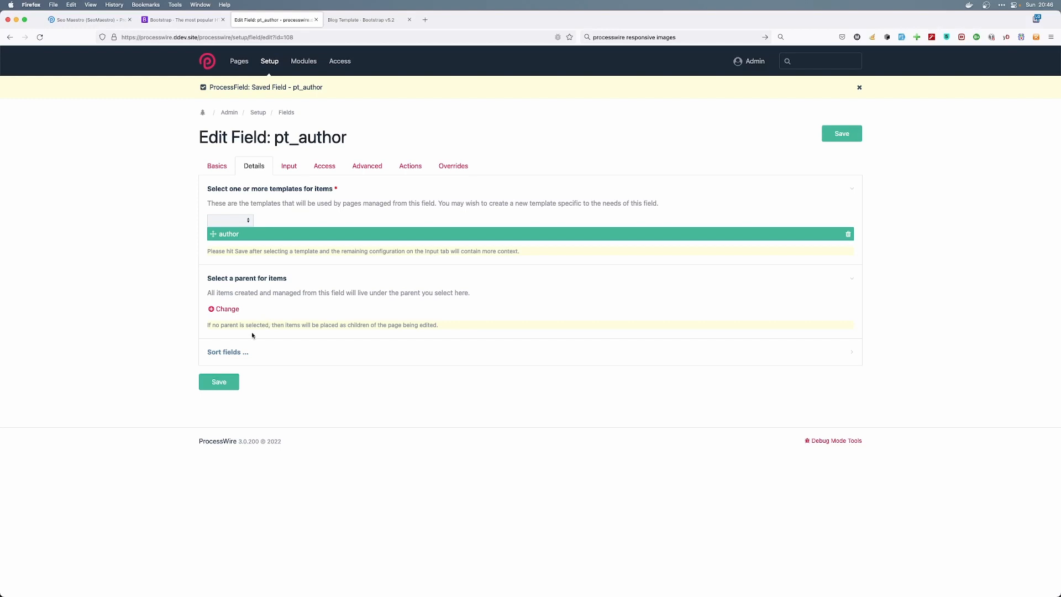
- Reduce the pt_author table fields displayed in the admin to title and email
left_click(289, 167)
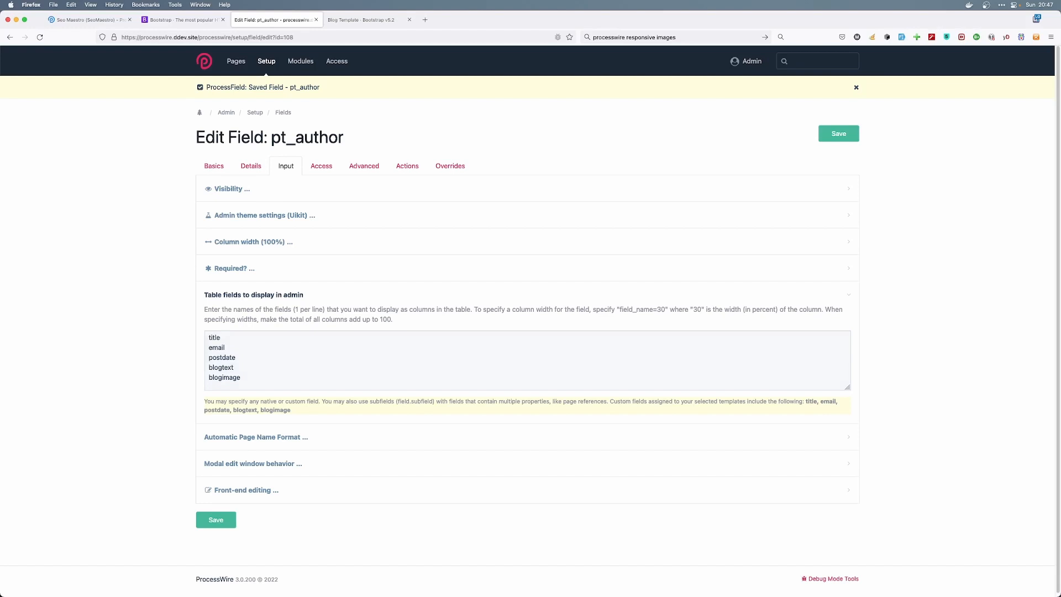
key("shift+Down")
key("shift+Down")
key("shift+Down")
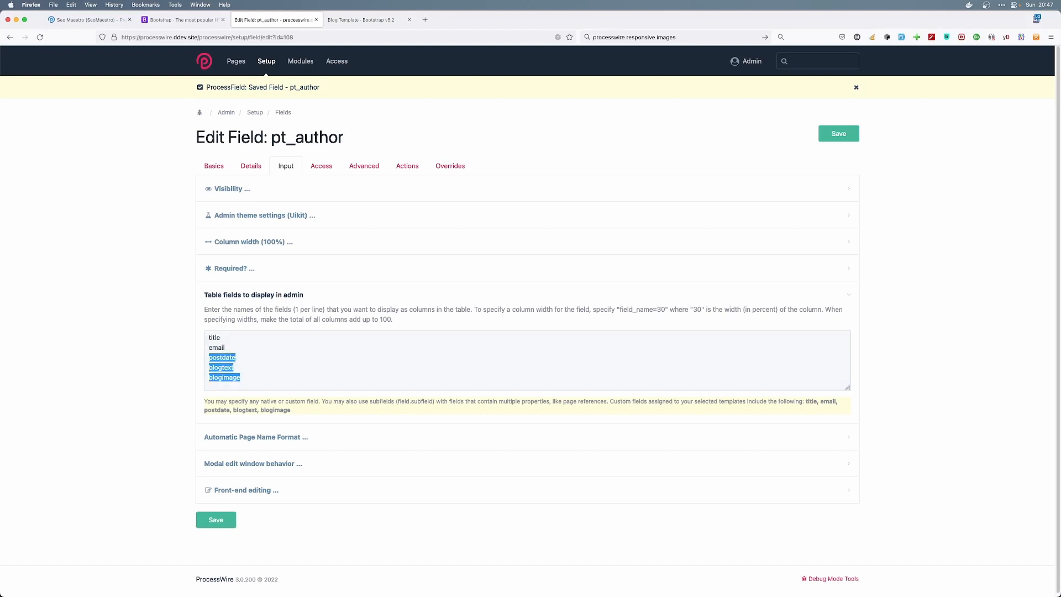
key("BackSpace")
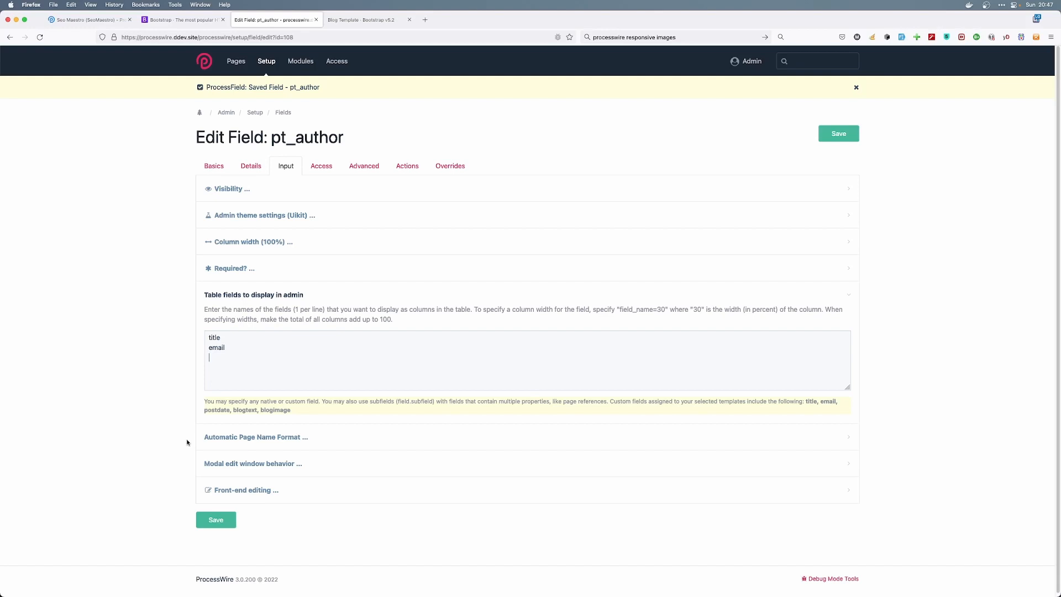
- Set pt_author's automatic page name format to the suggested Ymd:His and save the field
left_click(220, 440)
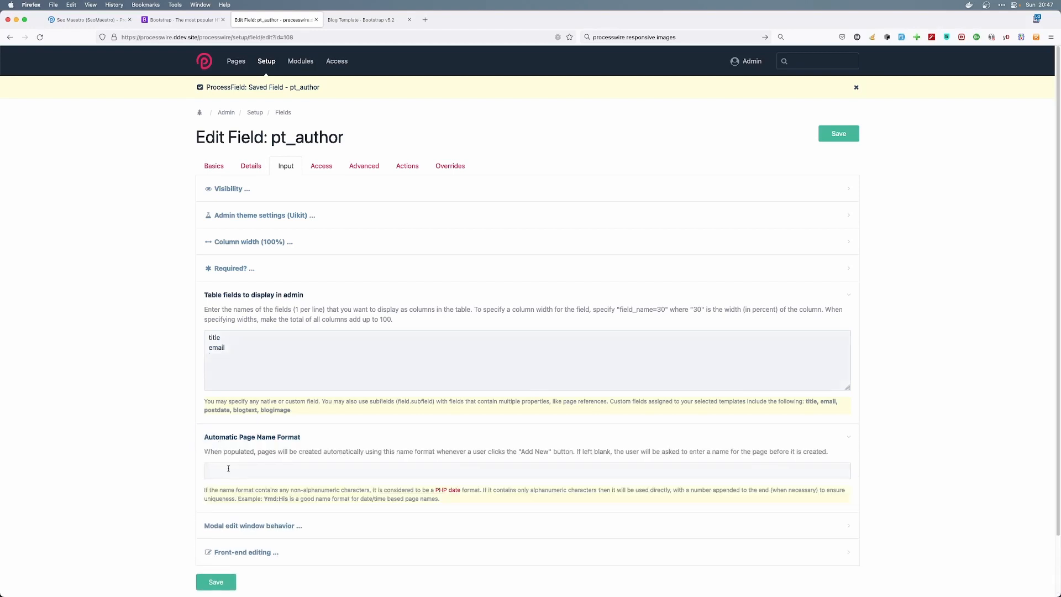
left_click_drag(263, 500, 287, 500)
key("super+c")
left_click(253, 478)
key("super+v")
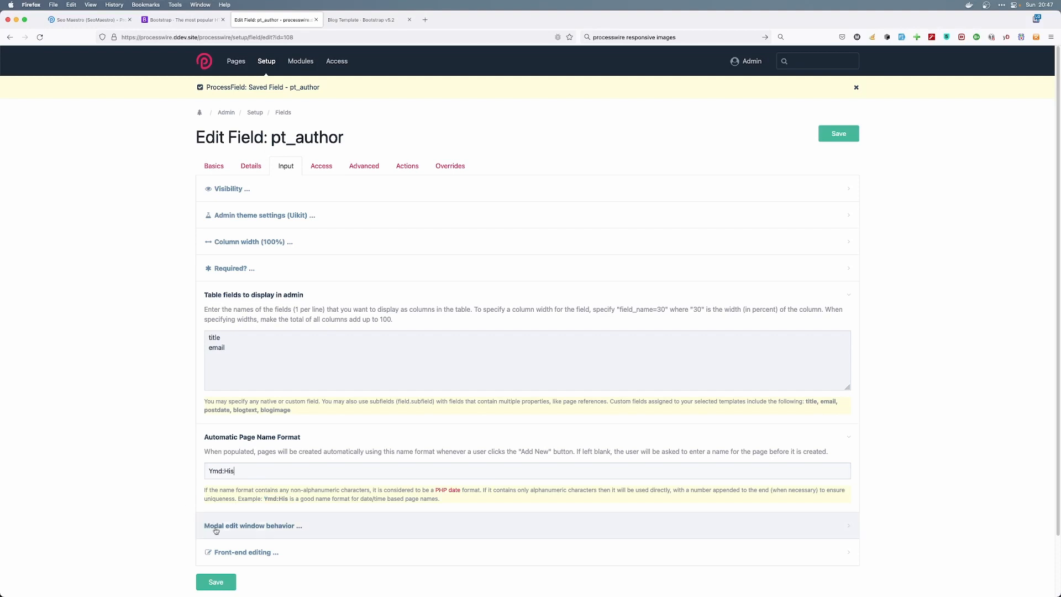
key("Return")
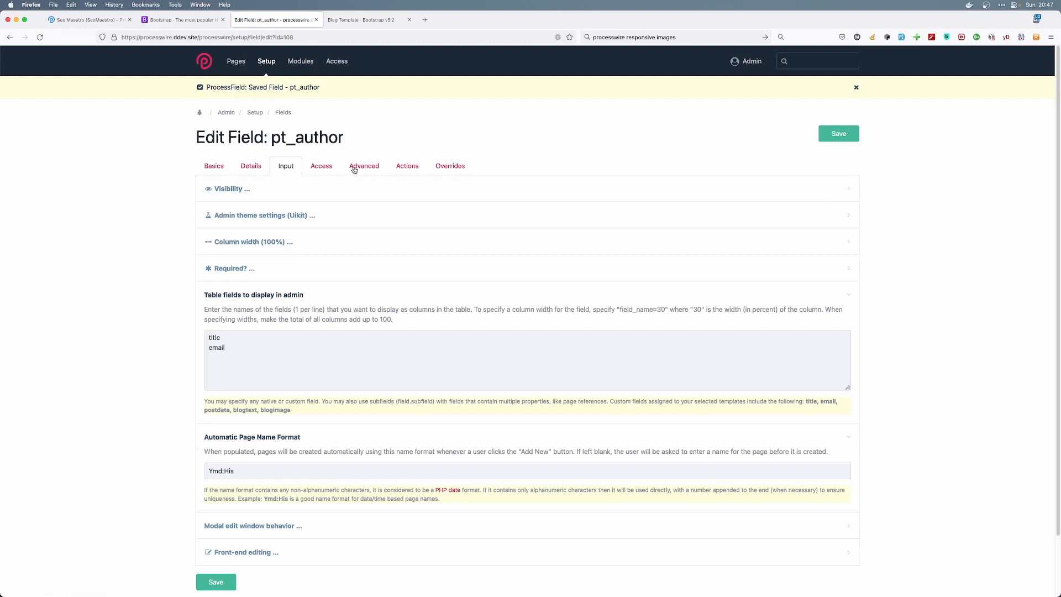
- Replace the repeater_author field with pt_author in the blogpost template, save, and confirm the field's removal
left_click(283, 112)
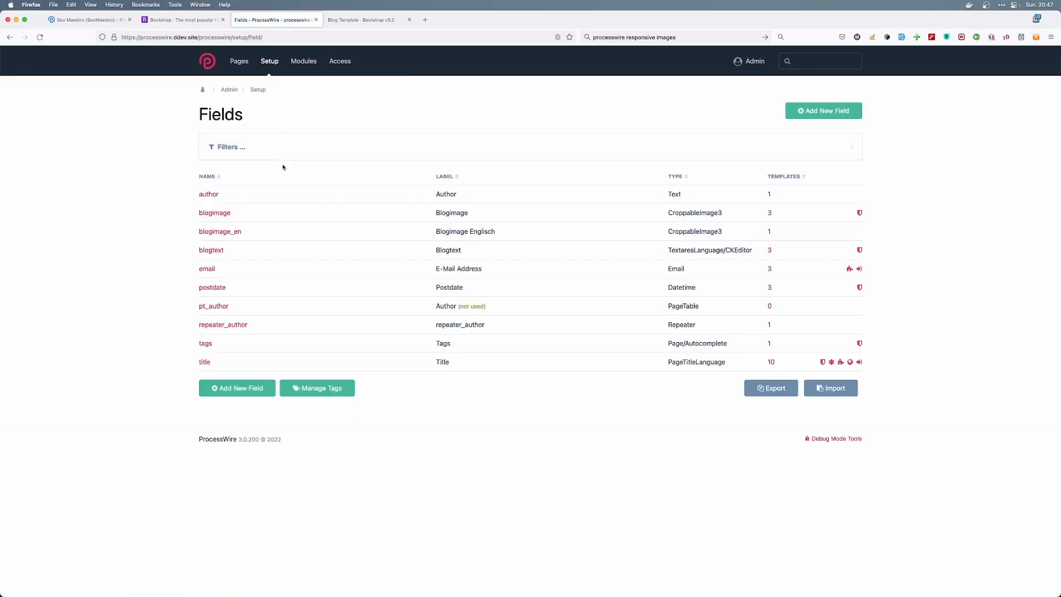
mouse_move(270, 63)
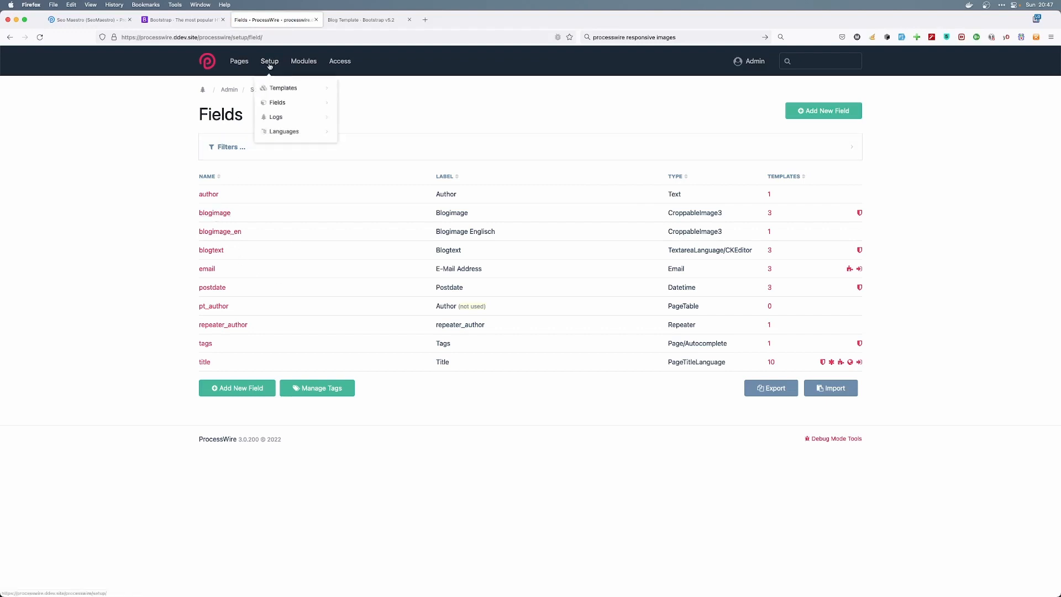
mouse_move(279, 88)
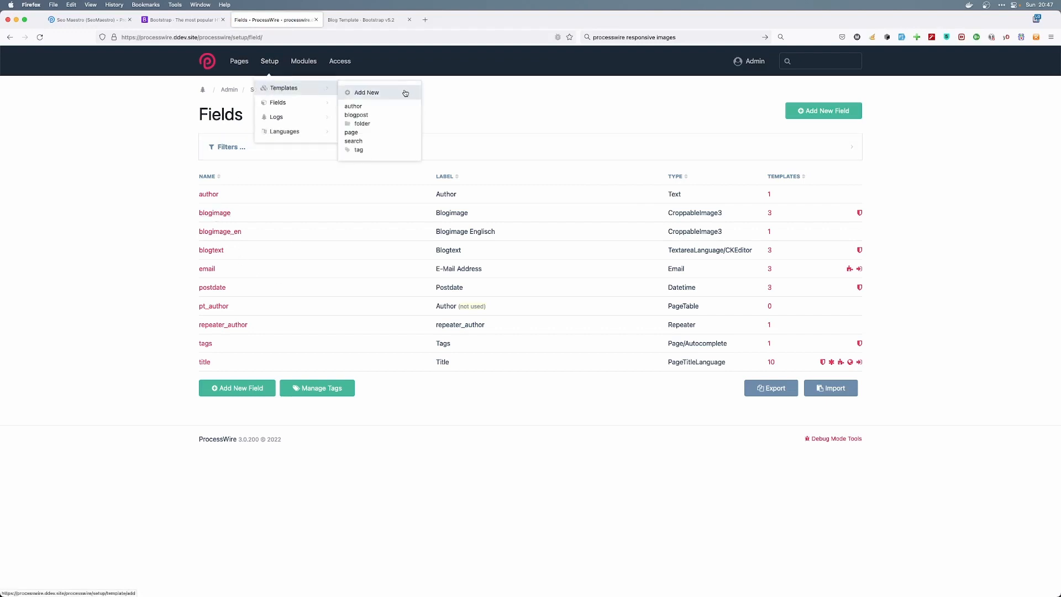
left_click(381, 115)
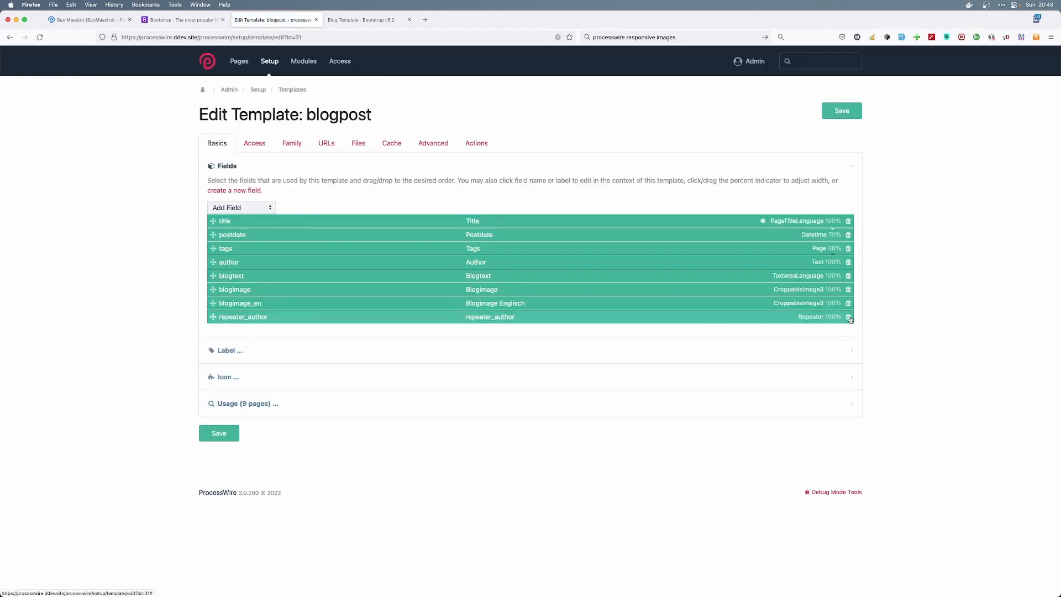
left_click(849, 318)
left_click(272, 207)
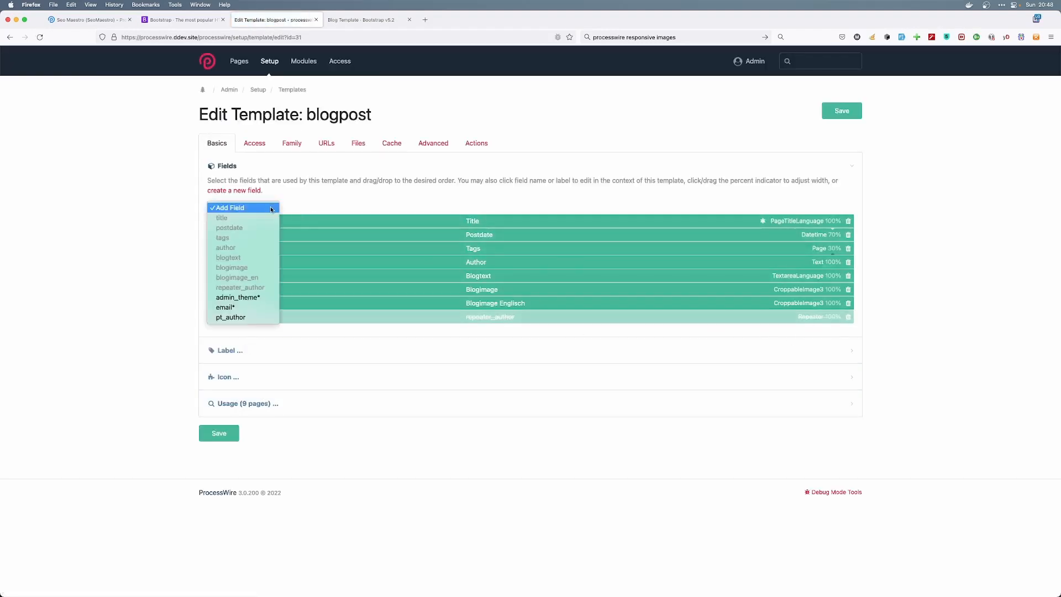
left_click(232, 317)
left_click(219, 458)
left_click(219, 213)
left_click(222, 243)
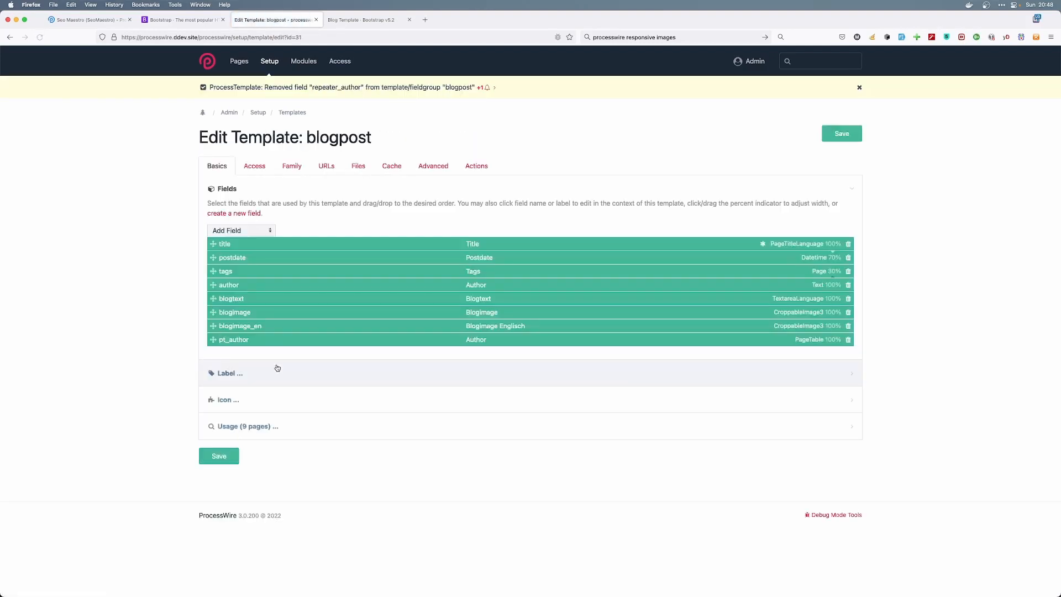
- Open the blog post "Unser erster Post" for editing and add a new entry to its pt_author table
left_click(241, 66)
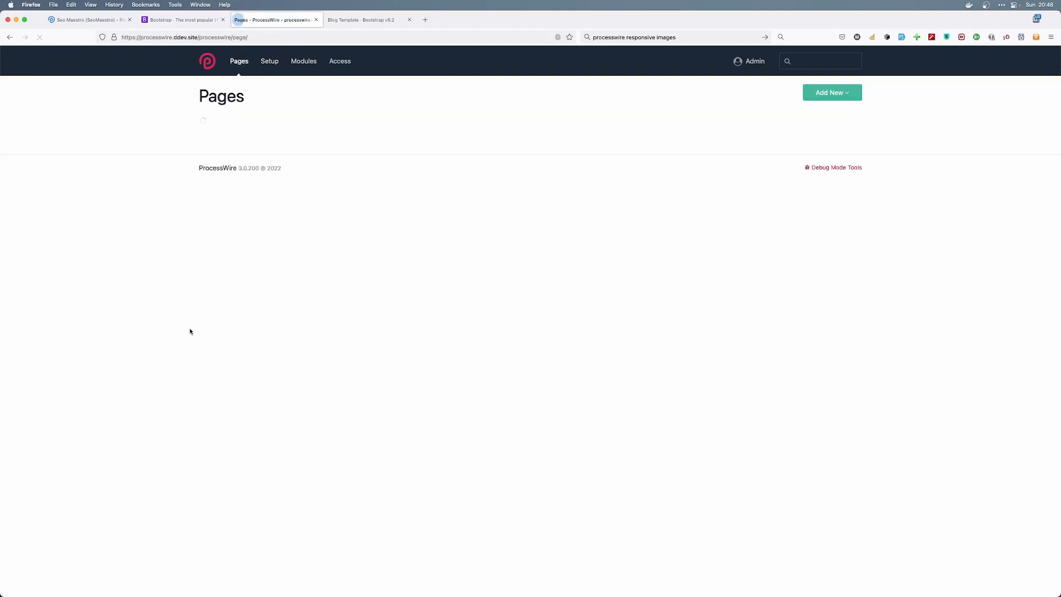
mouse_move(253, 158)
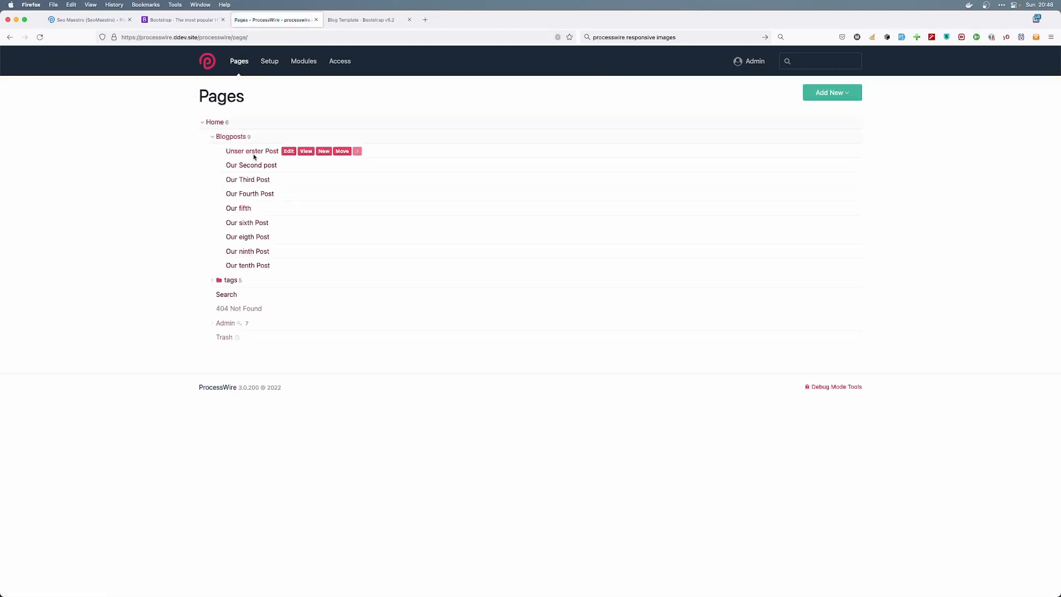
left_click(288, 152)
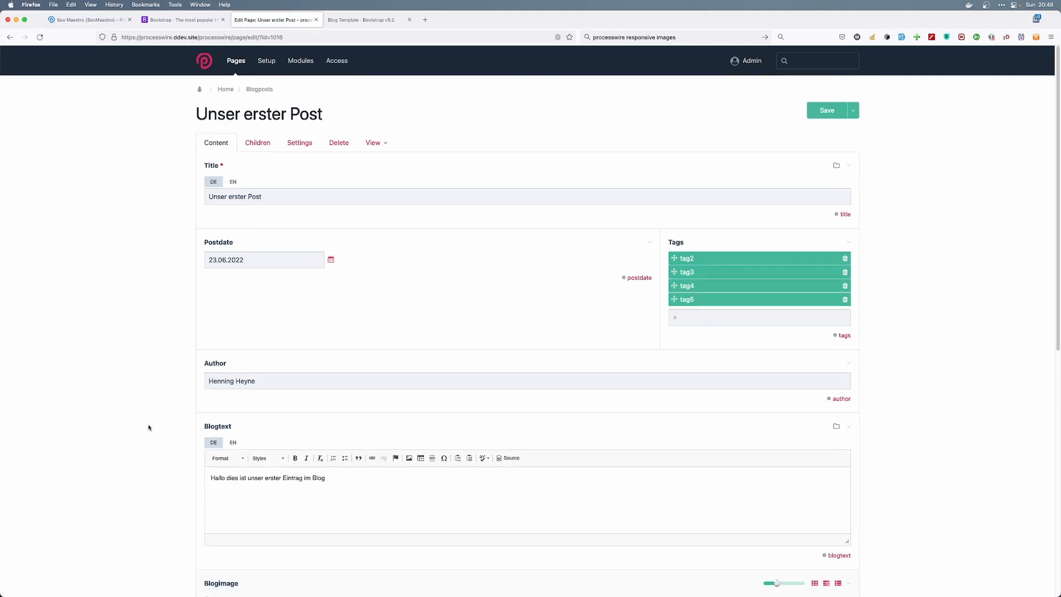
scroll(148, 427, "down", 10)
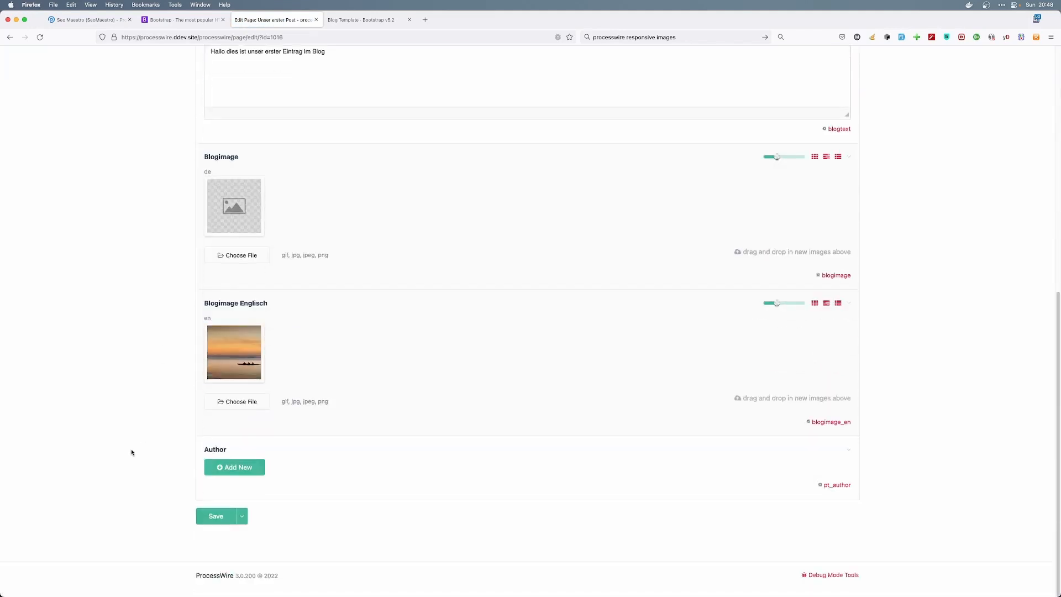
left_click(238, 471)
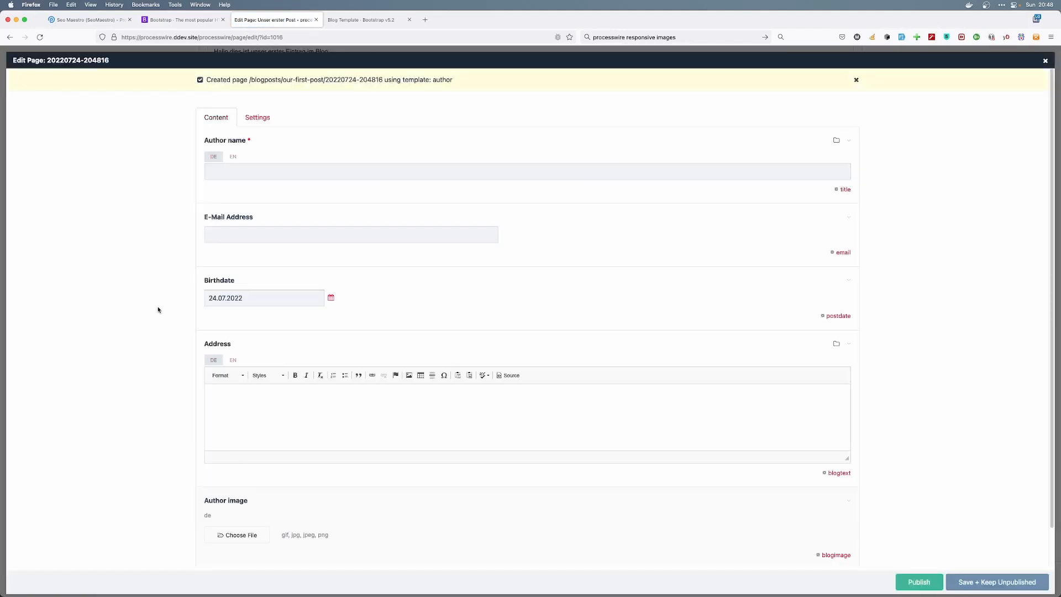
- Fill in the new author entry's full name and e-mail address
left_click(219, 175)
type("Jan")
type("jaen")
type("@doe.com")
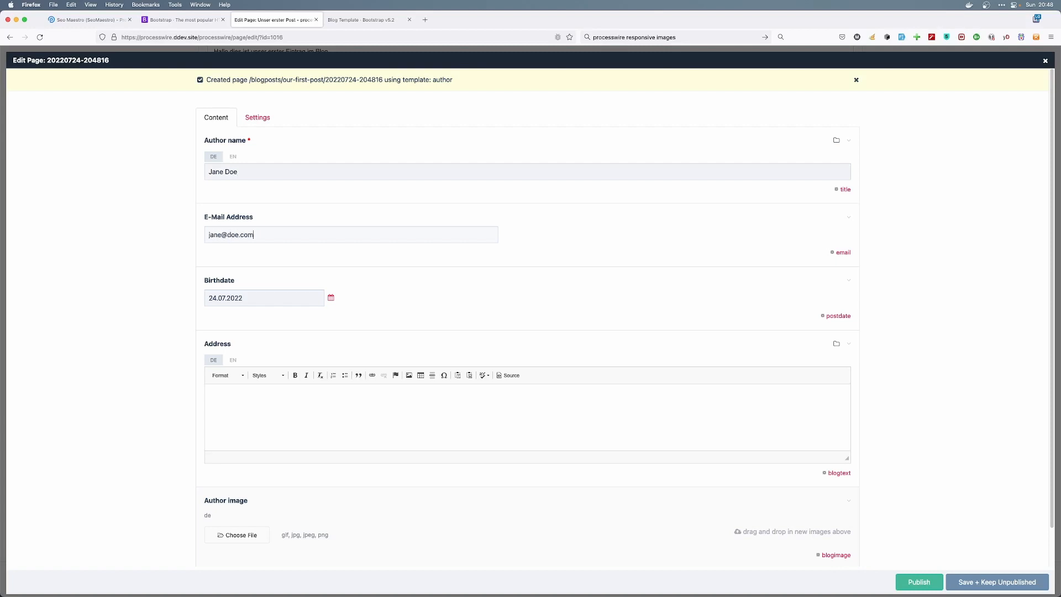
- Fill the author's address with the placeholder lines Street, ZIP, Town and Country
left_click(243, 413)
type("Town ")
type("Country")
- Upload placeholder-image-2085424670.png as the author image and publish the author entry
left_click(247, 537)
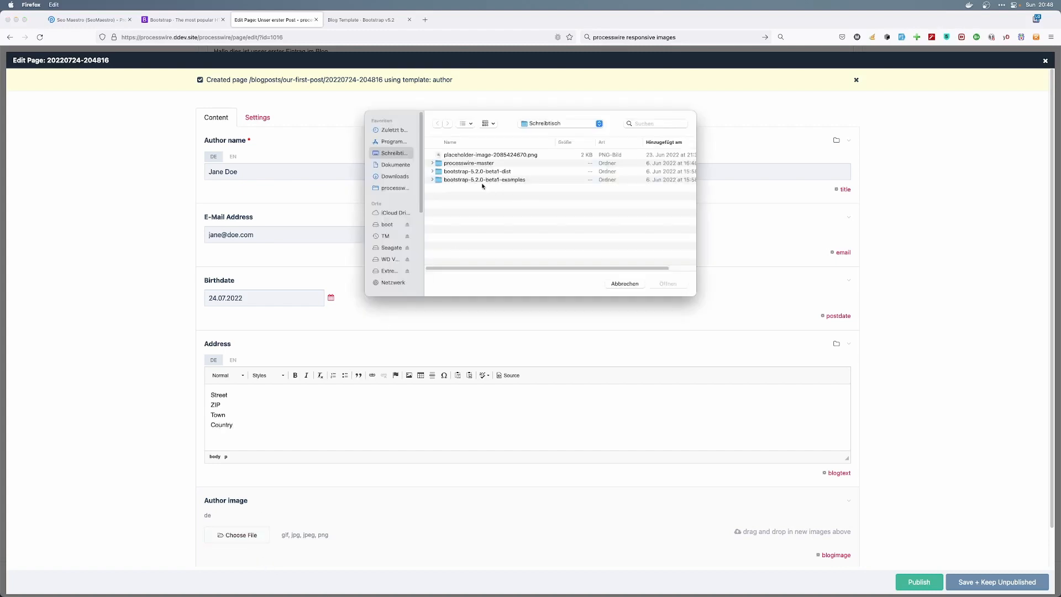
double_click(466, 156)
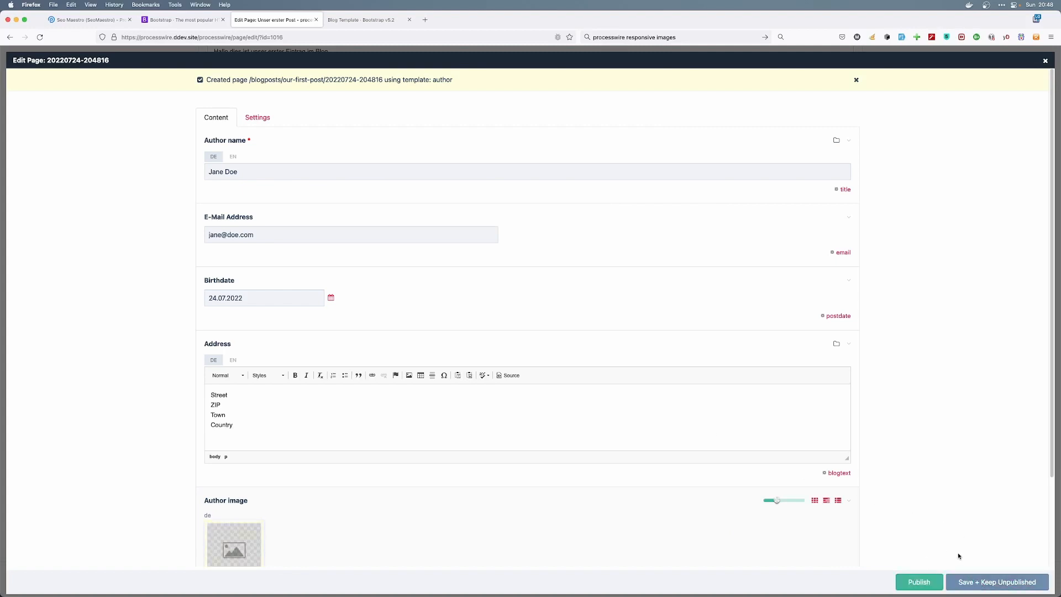
left_click(920, 583)
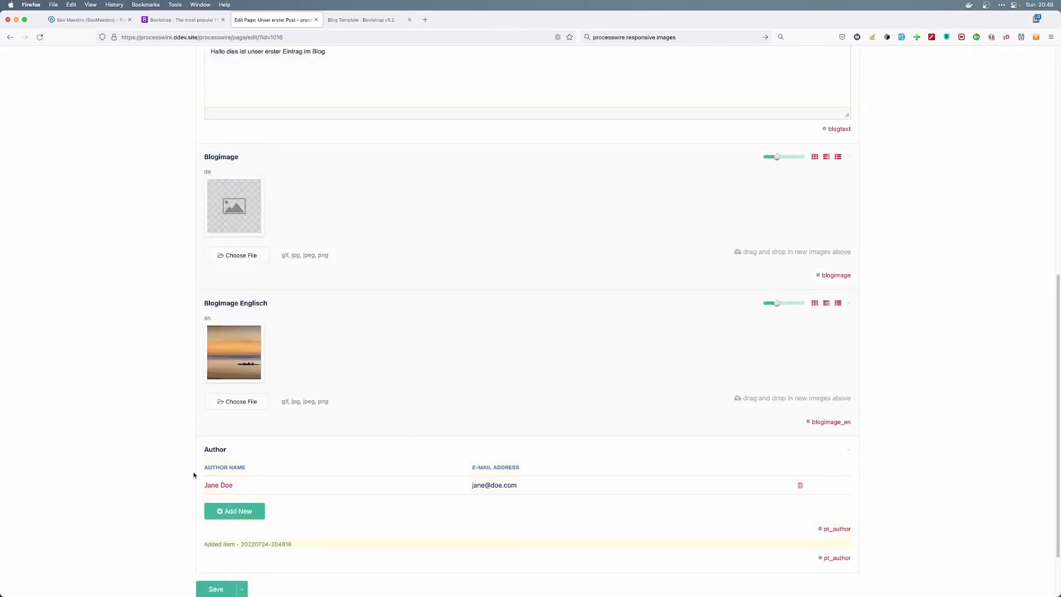
- Check the new author entry from the post's Author table, close it unchanged, and save the post
left_click(219, 485)
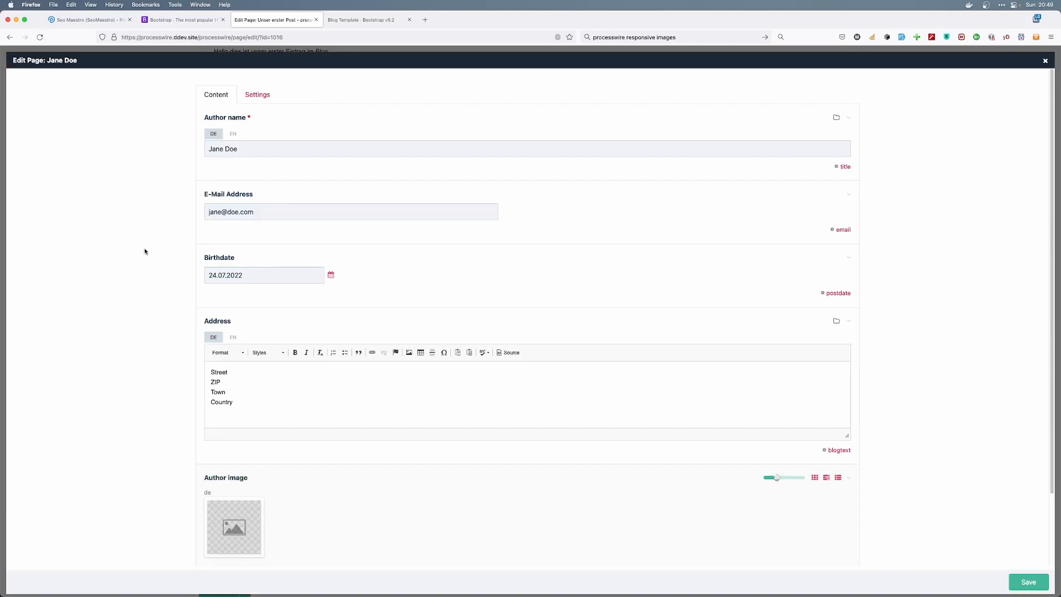
left_click(1046, 63)
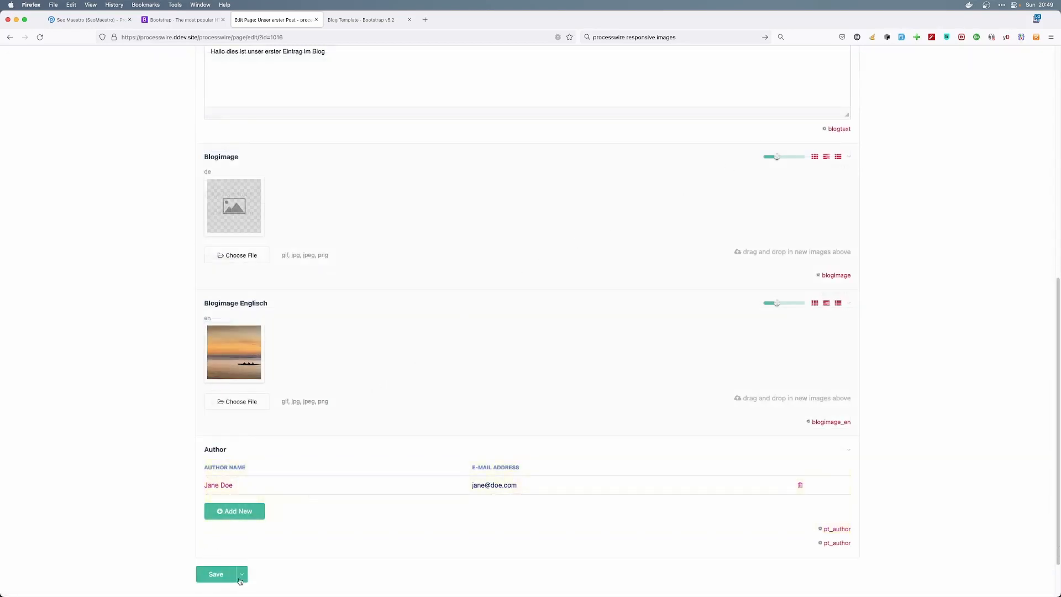
left_click(213, 574)
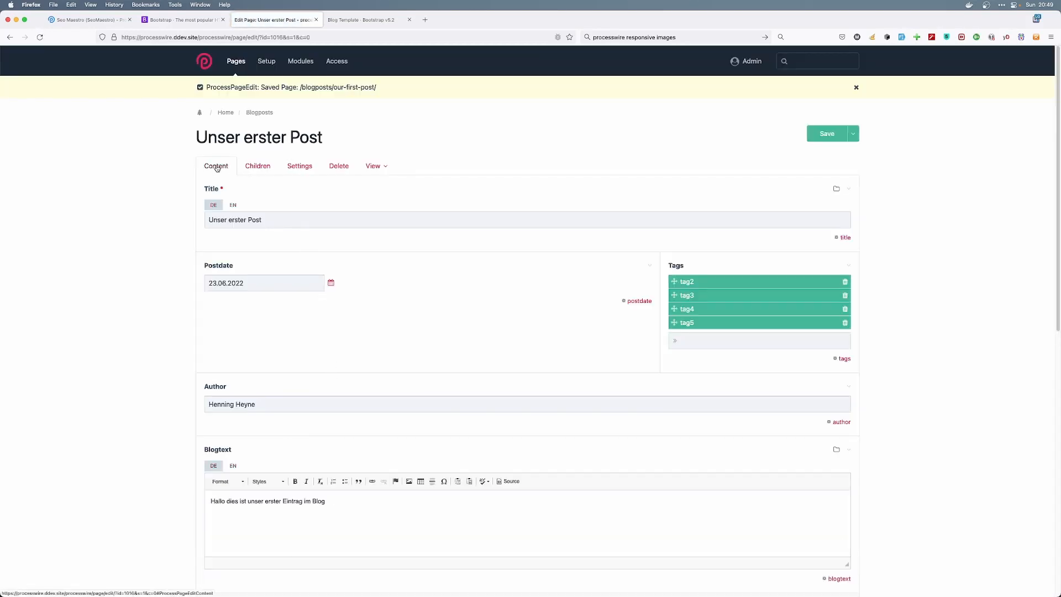
- Open the author page from the post's child pages and review its fields
left_click(257, 168)
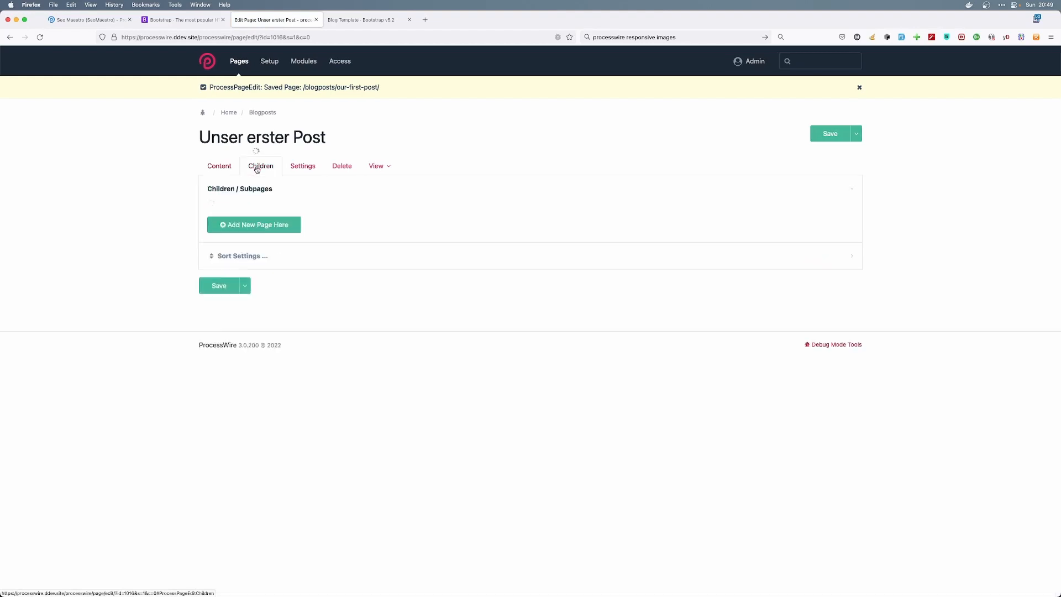
mouse_move(215, 209)
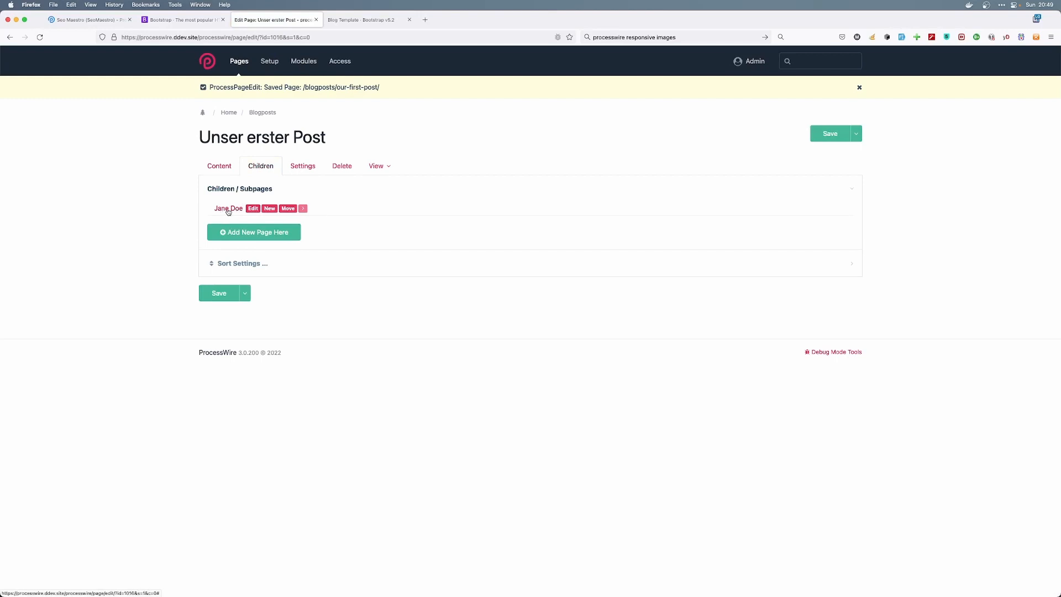
left_click(252, 209)
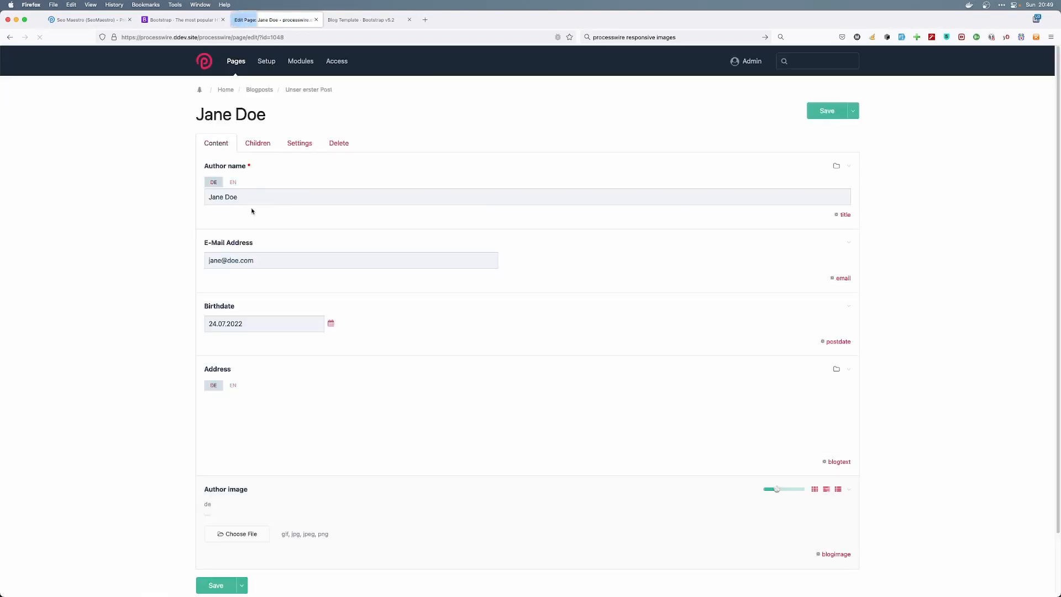
scroll(155, 385, "down", 3)
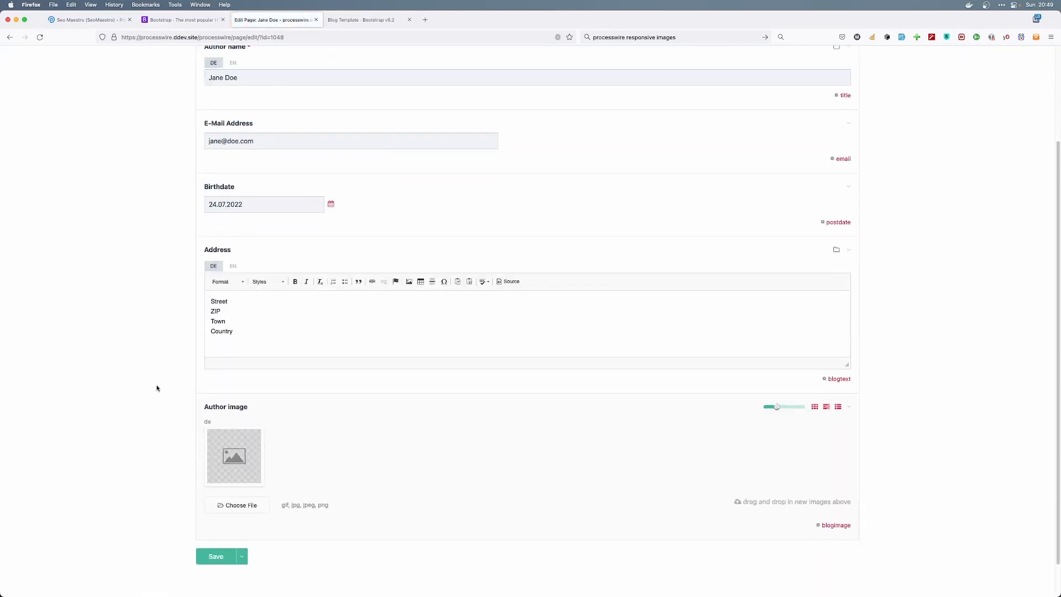
scroll(155, 385, "up", 3)
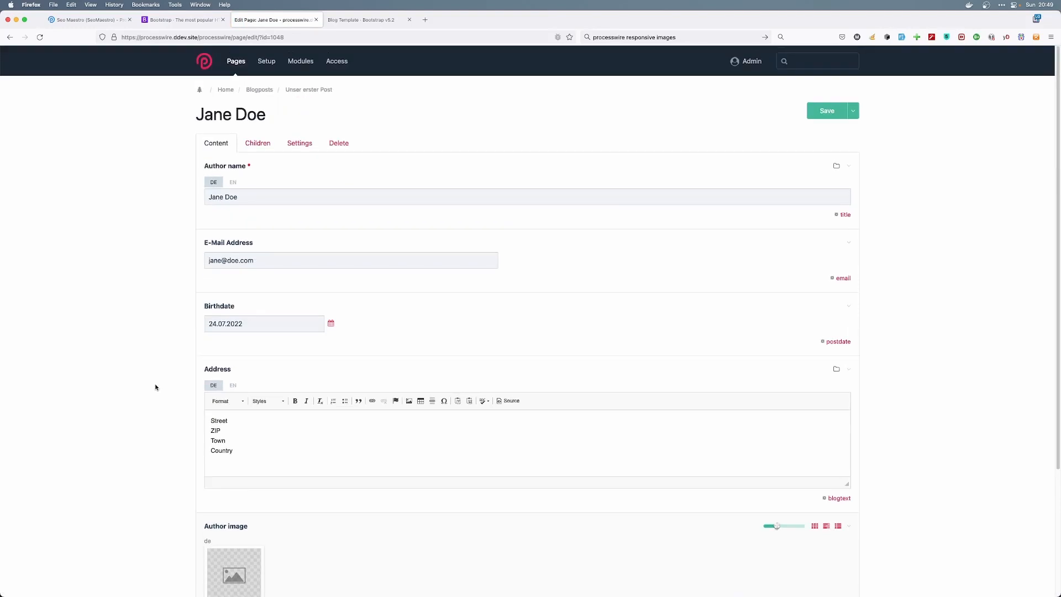
- Return to the Blogposts page tree and expand "Unser erster Post" to inspect its child page
left_click(262, 94)
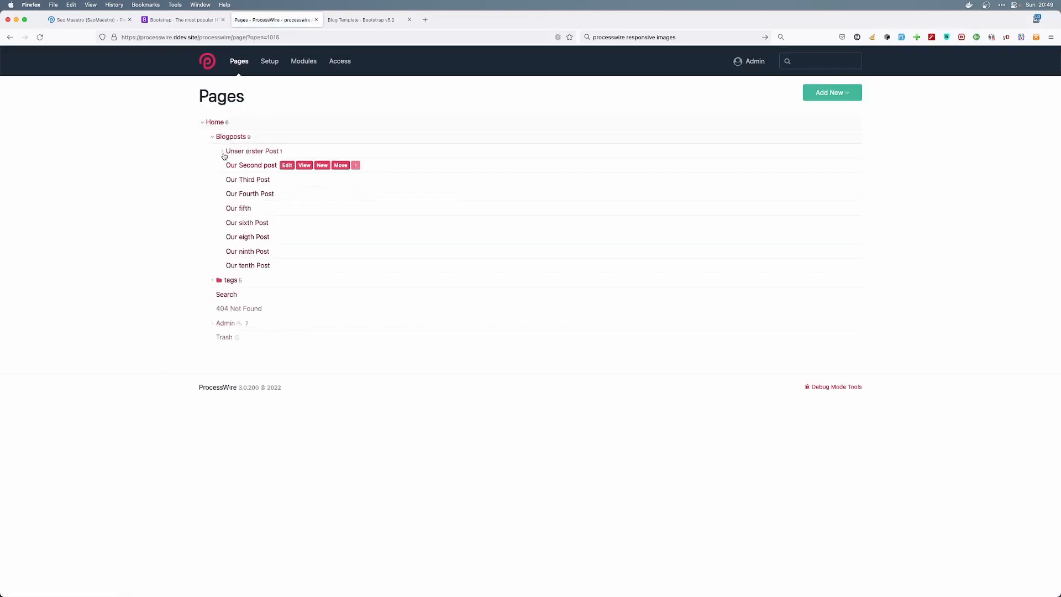
left_click(224, 151)
left_click(223, 151)
left_click(223, 152)
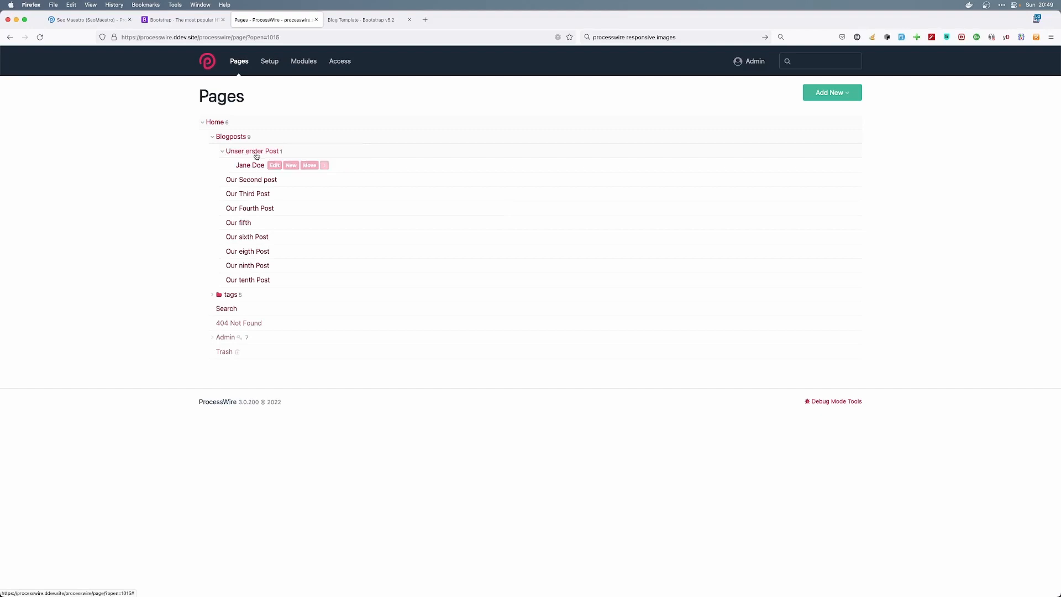
- Reopen "Unser erster Post" for editing and review its Author table alongside the other content fields
left_click(292, 151)
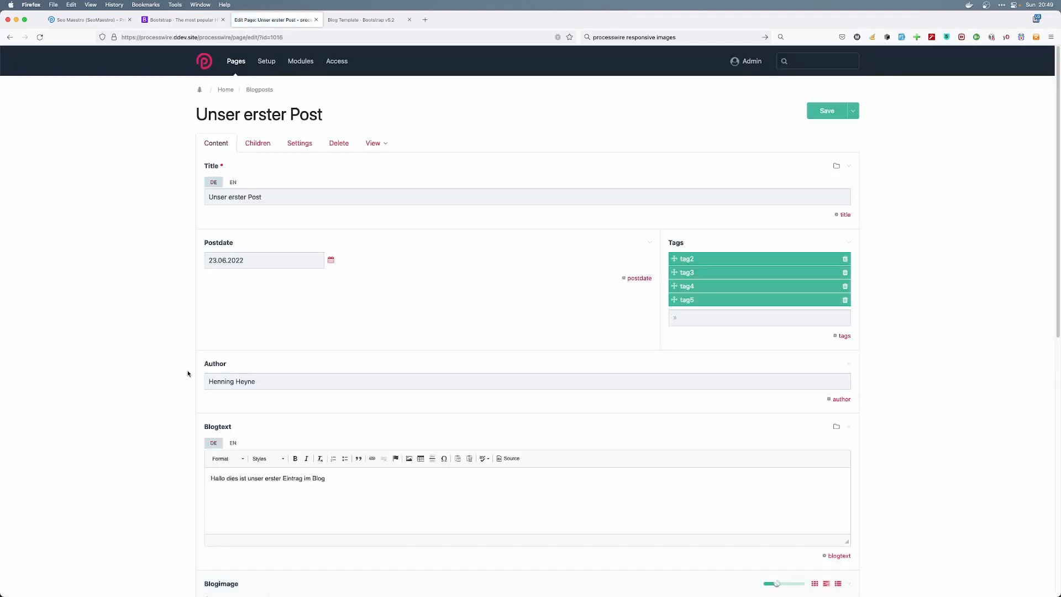
scroll(183, 375, "down", 10)
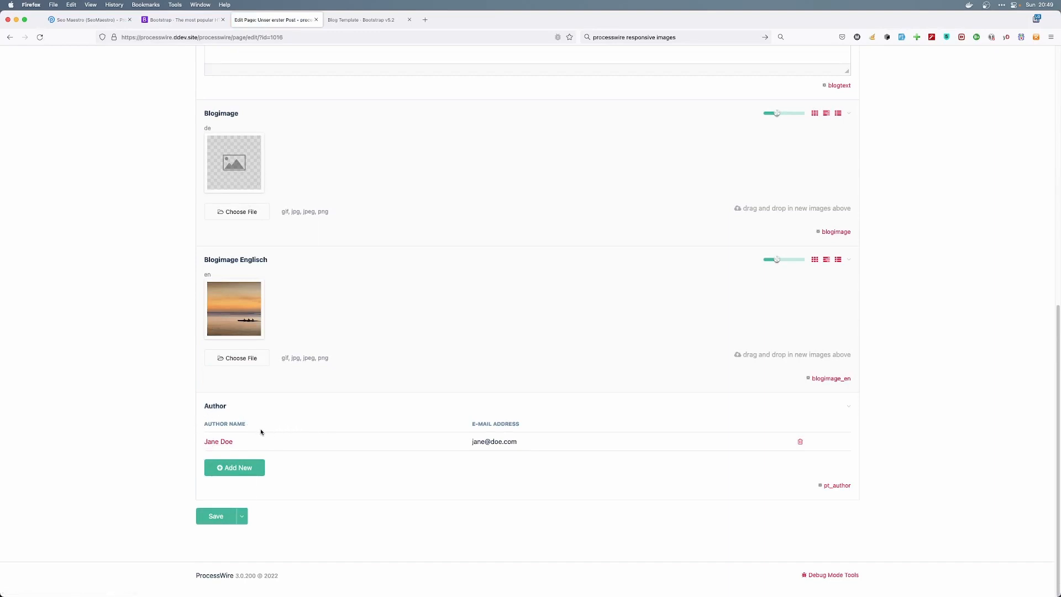
scroll(259, 429, "up", 3)
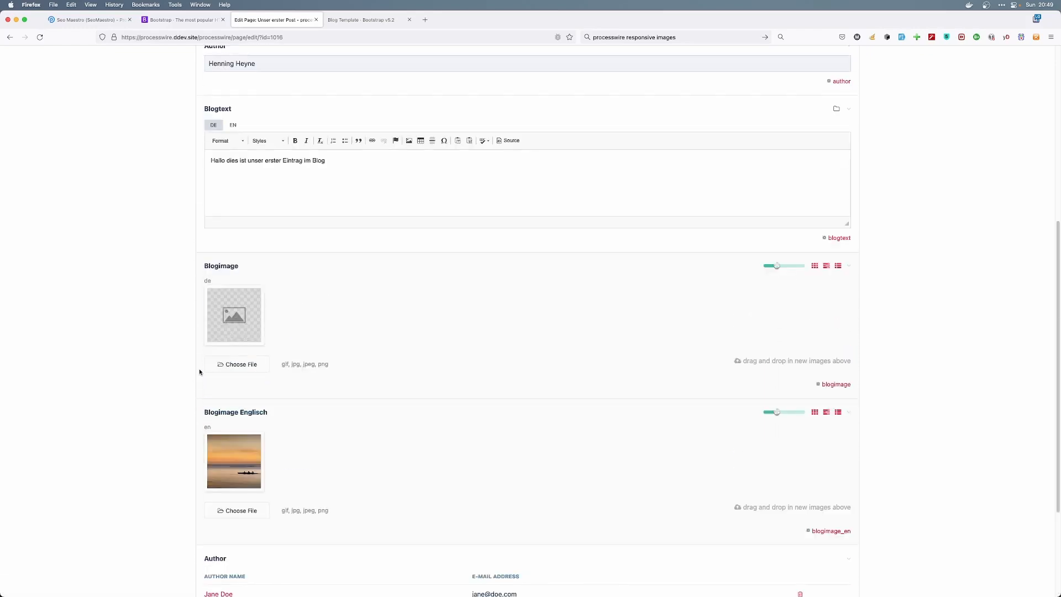
scroll(199, 372, "up", 2)
scroll(191, 364, "down", 3)
scroll(191, 364, "down", 2)
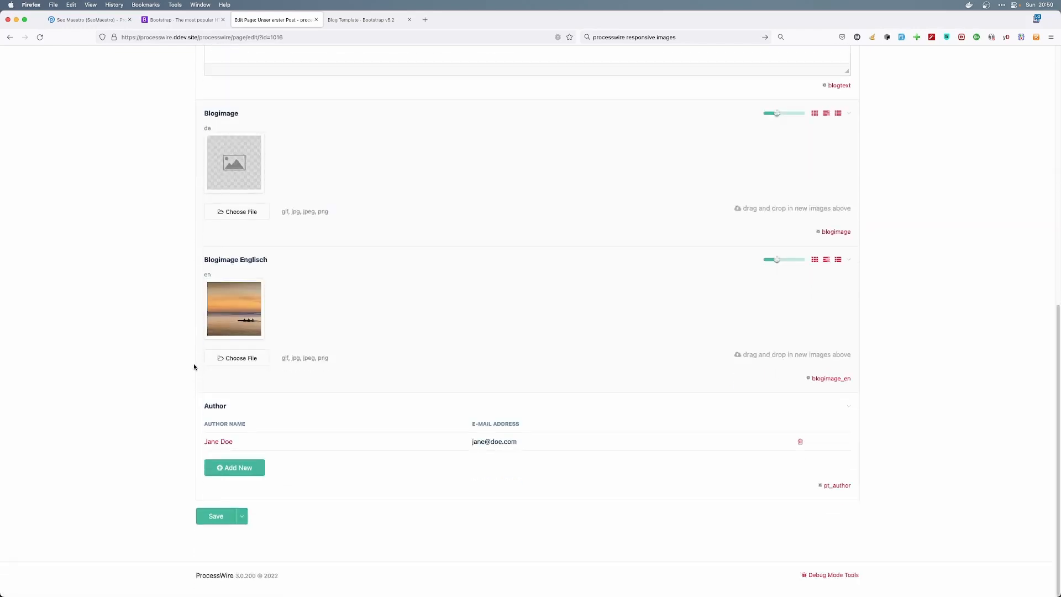